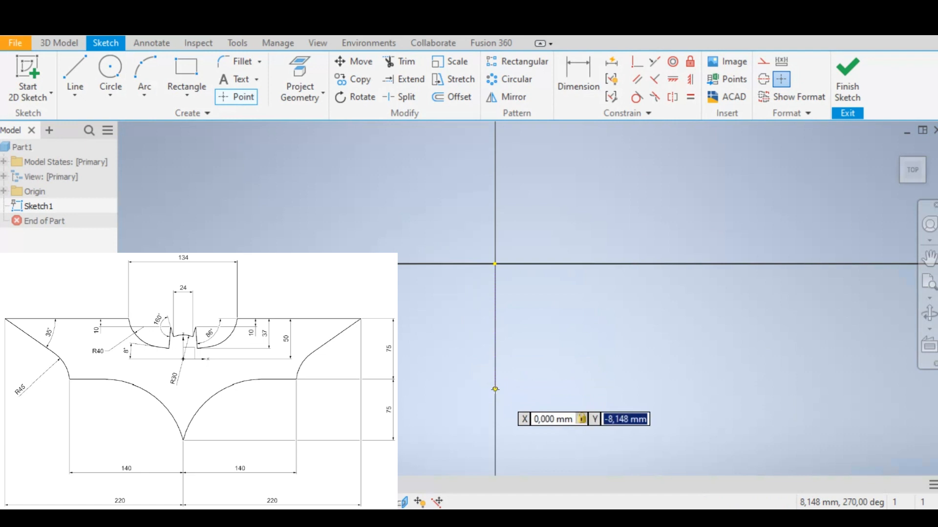
Place a sketch point on the vertical axis at X 0 mm, Y -100 mm.
type("-100")
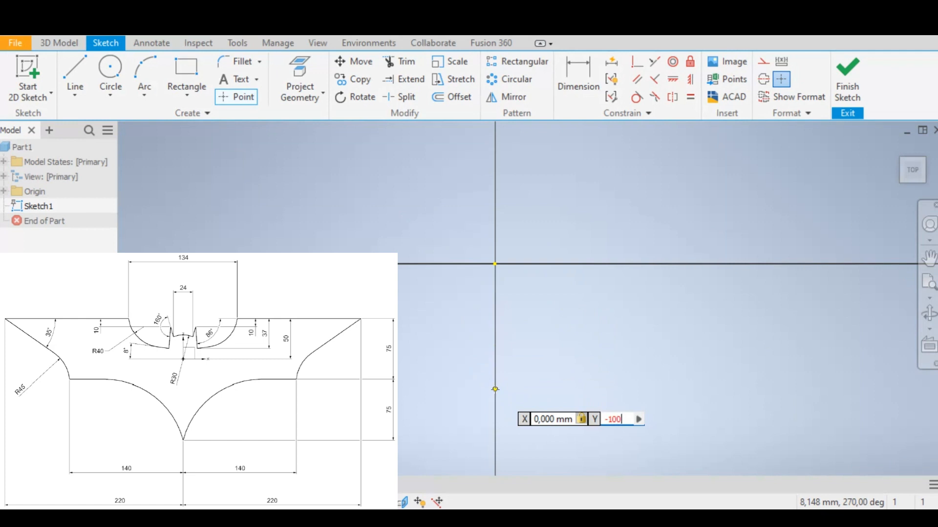
key("Tab")
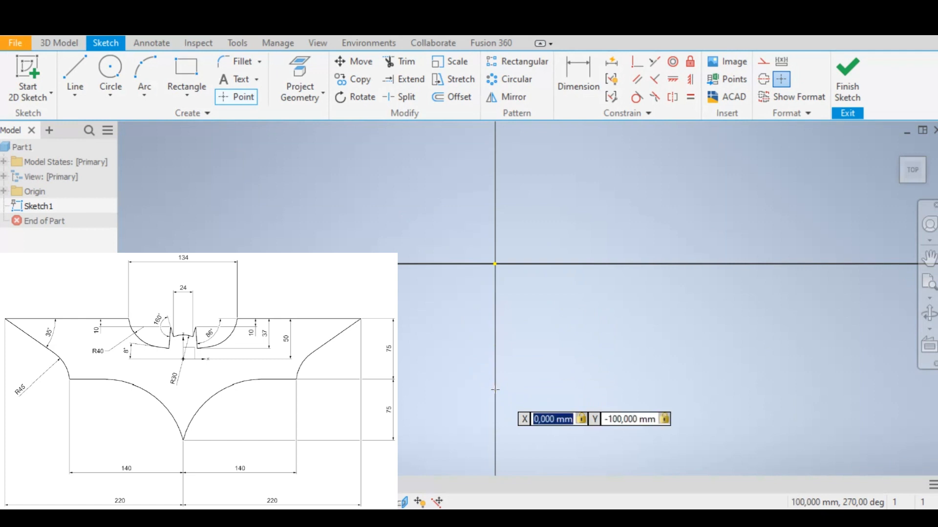
key("Return")
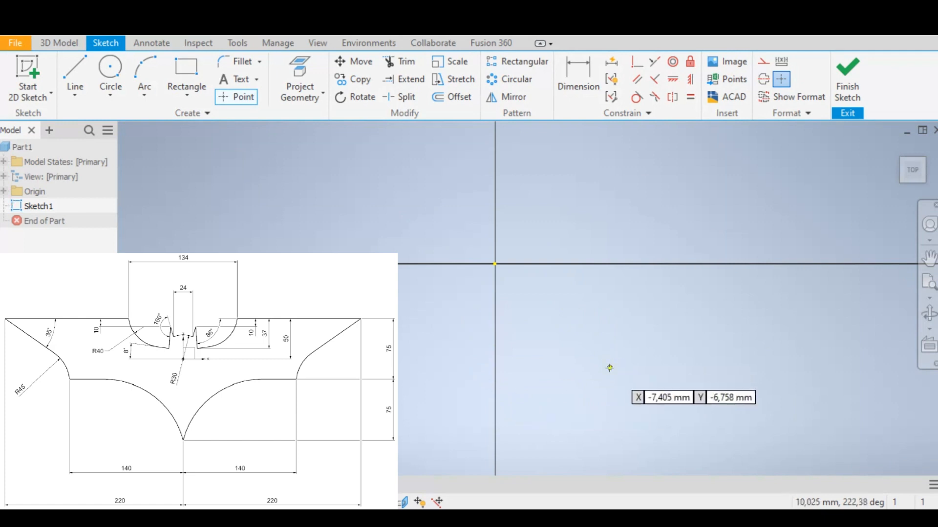
Place a sketch point at X -140 mm, Y -25 mm for the wing's lower corner.
scroll(601, 360, "down", 5)
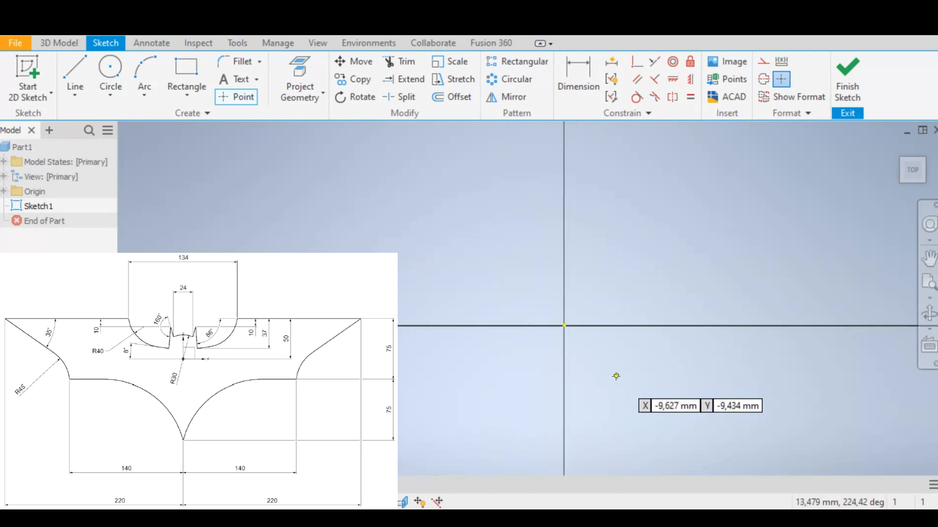
scroll(612, 373, "up", 5)
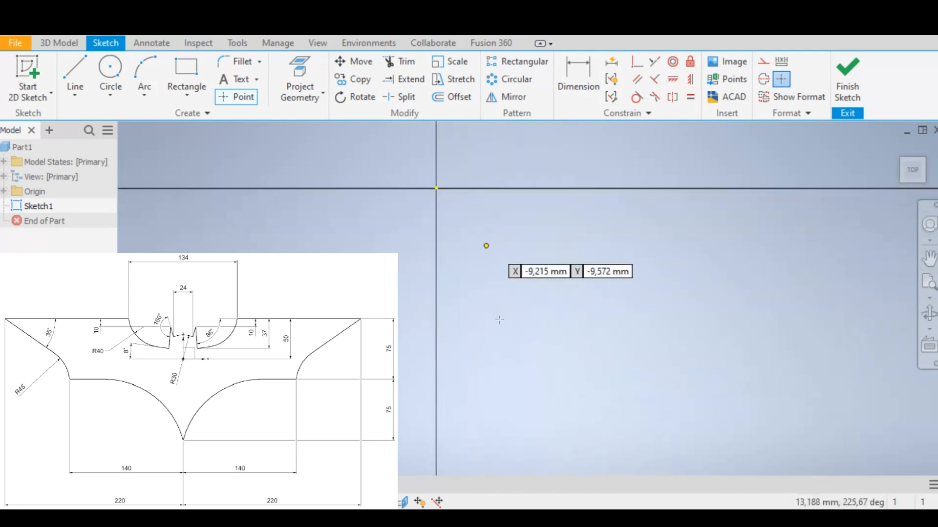
scroll(501, 320, "down", 5)
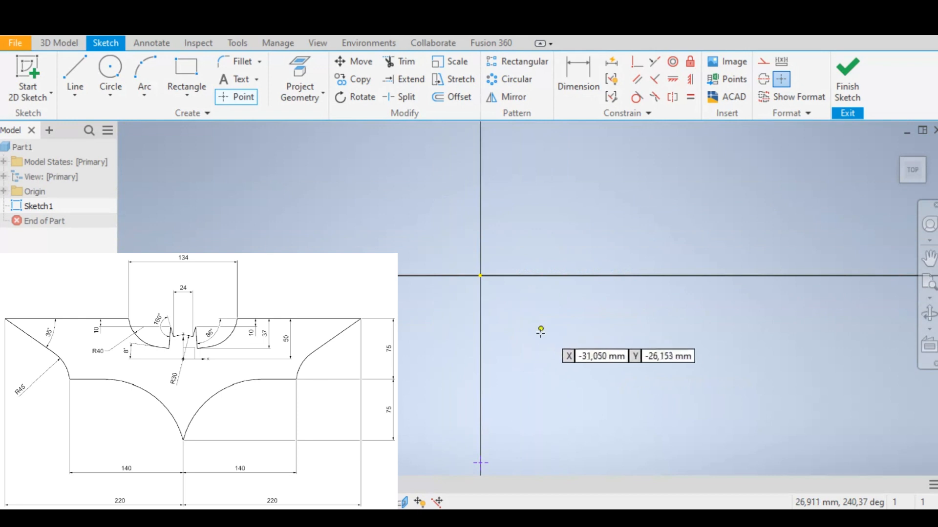
middle_click_drag(561, 347, 555, 306)
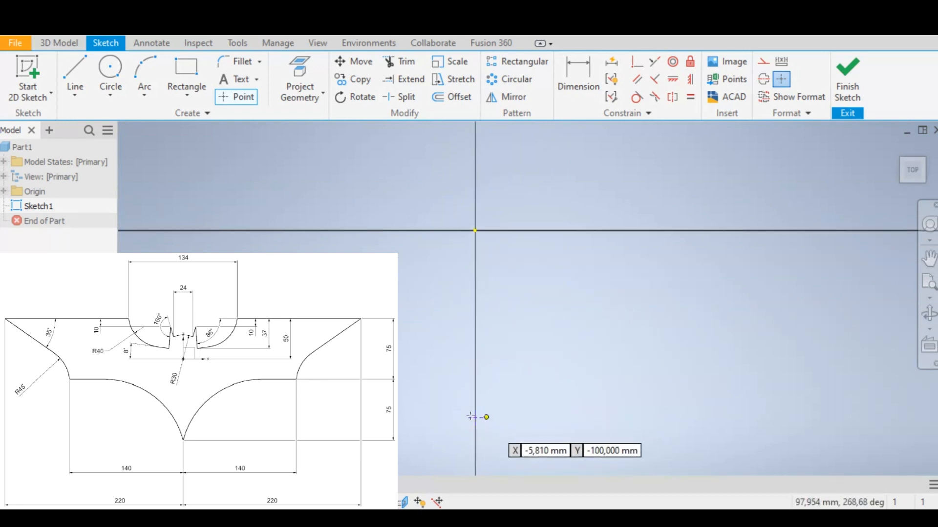
left_click(472, 417)
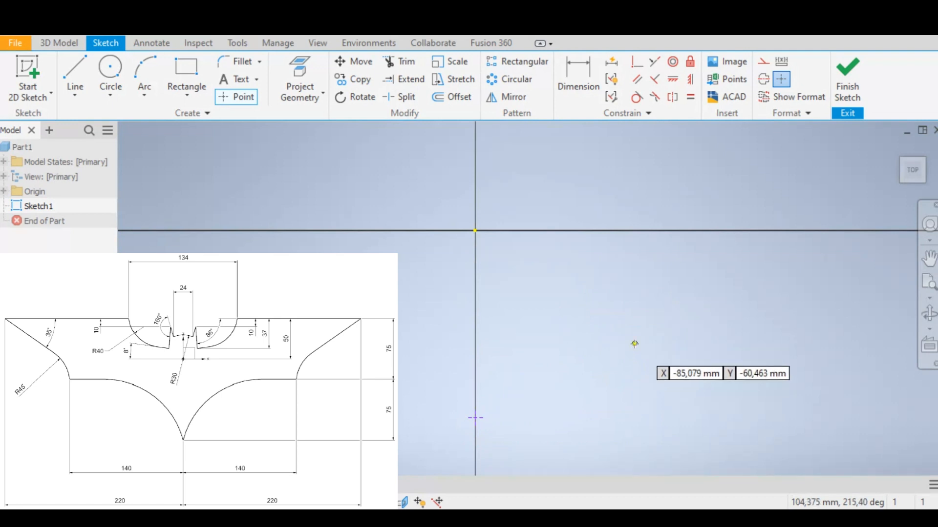
key("Tab")
type("-140")
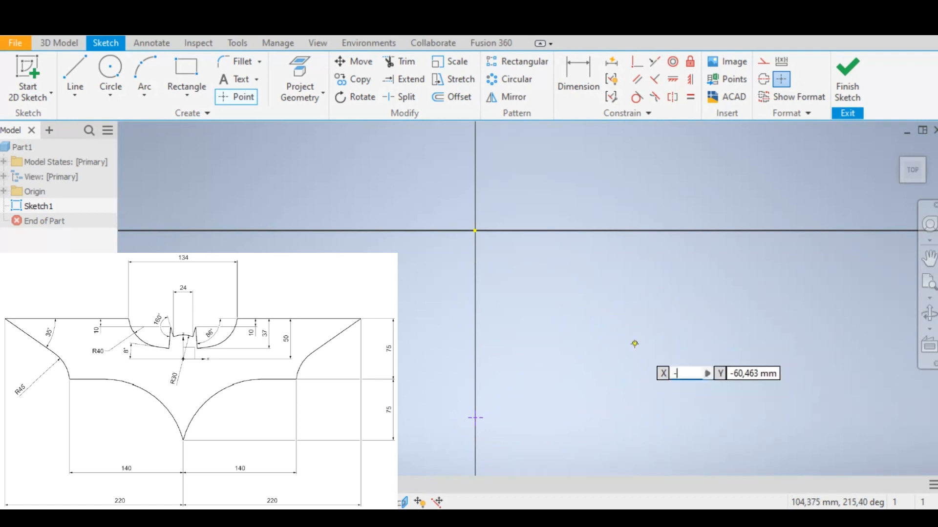
key("Tab")
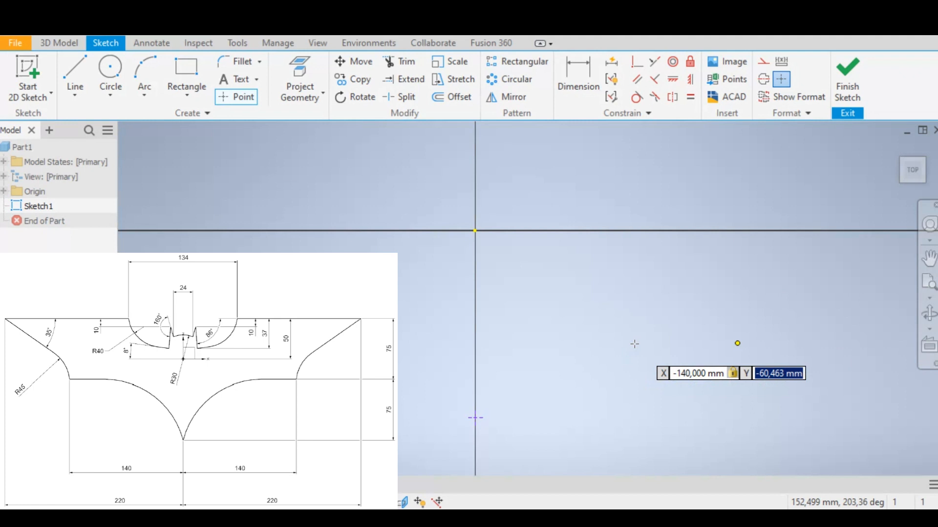
type("-25")
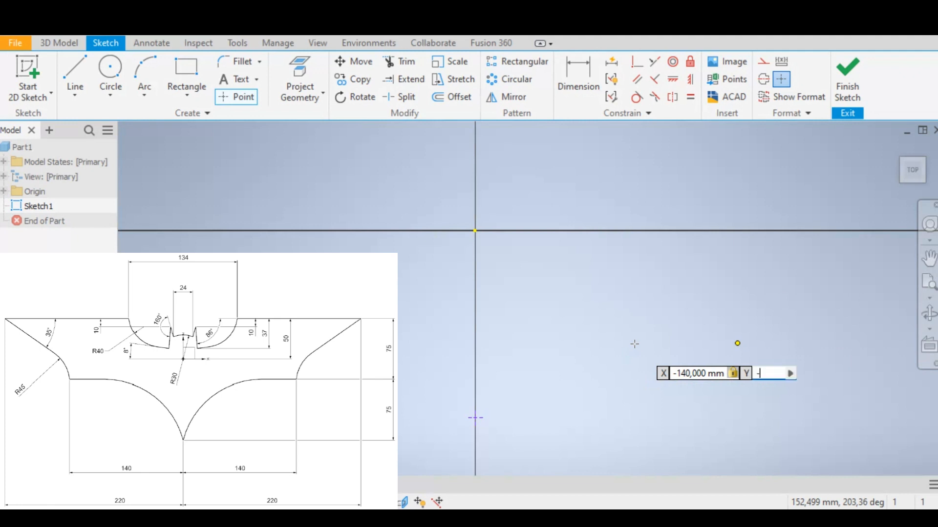
key("Tab")
key("Return")
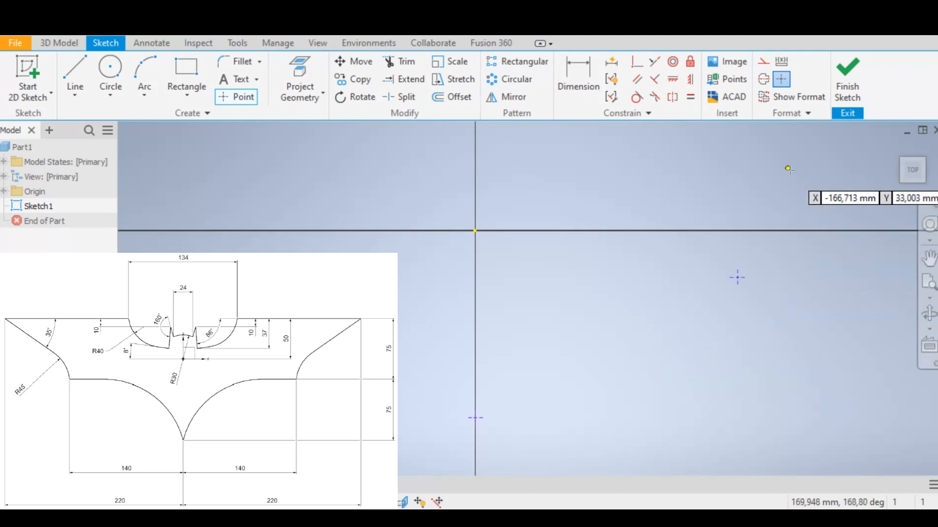
Place a sketch point at X -220 mm, Y 50 mm for the outer wing tip.
type("-220")
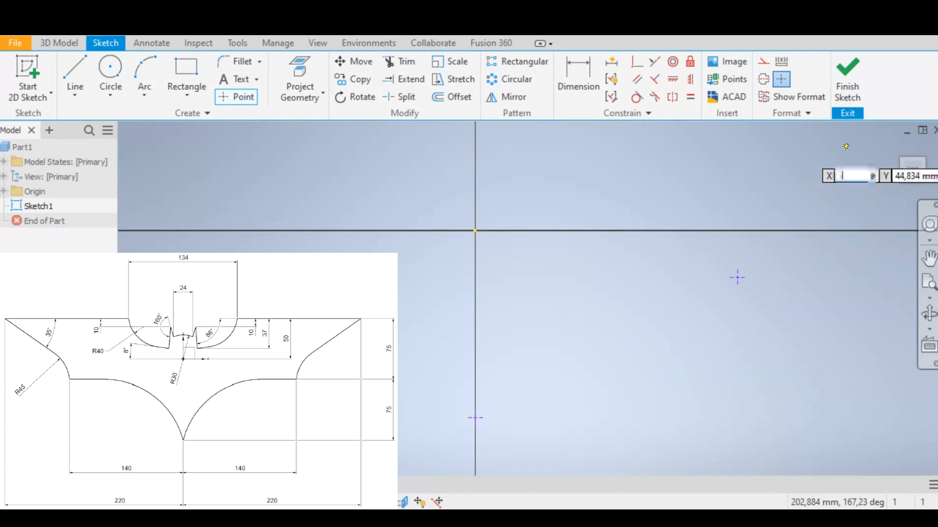
key("Tab")
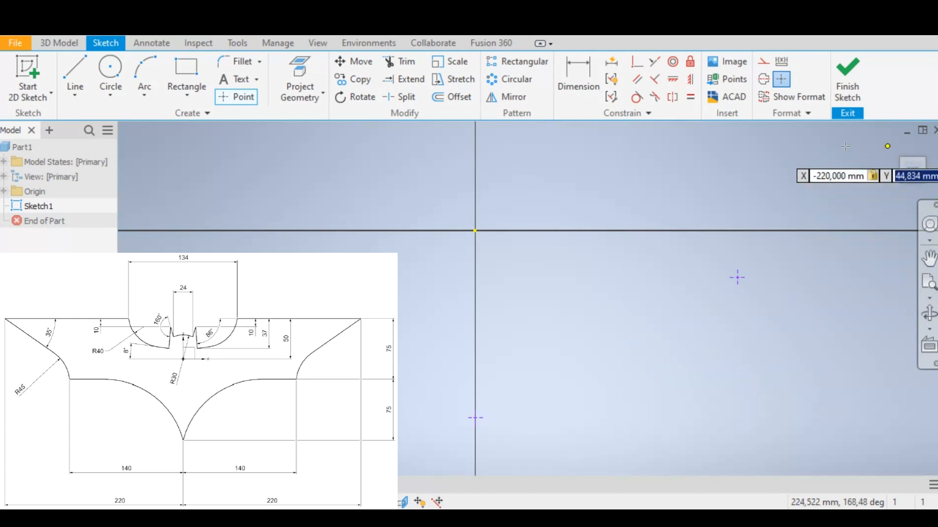
type("50")
key("Tab")
key("Return")
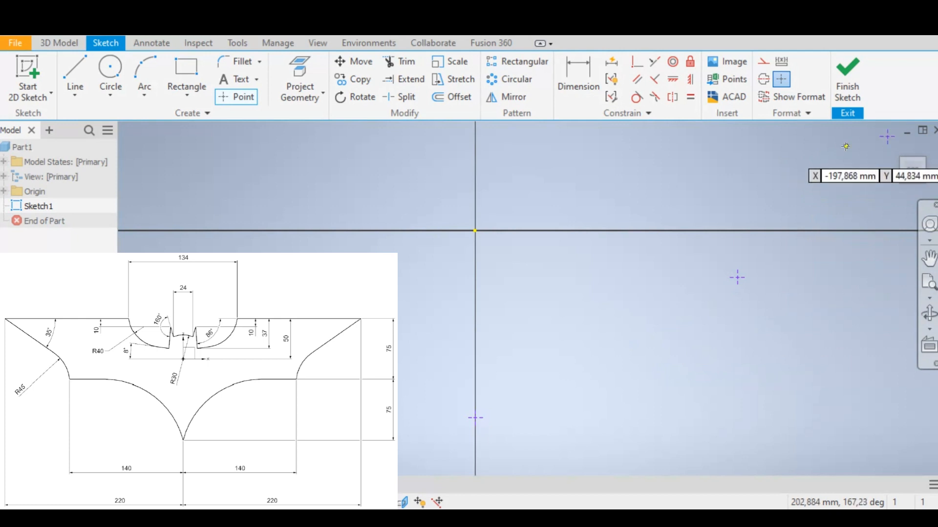
Place a sketch point at X -67 mm, Y 50 mm, level with the wing tip point, and end the Point command.
mouse_move(772, 270)
middle_mouse_down()
mouse_move(704, 292)
mouse_move(733, 290)
middle_mouse_up()
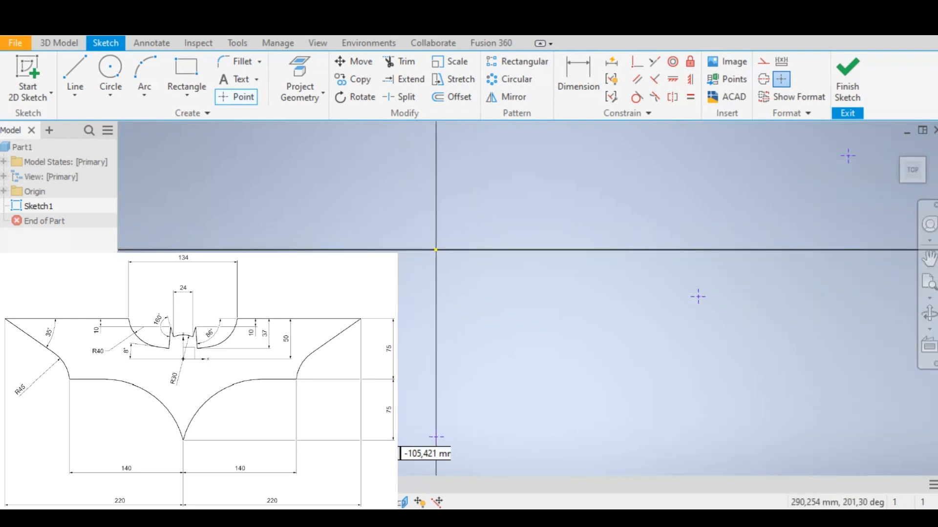
scroll(599, 300, "down", 3)
scroll(599, 300, "up", 4)
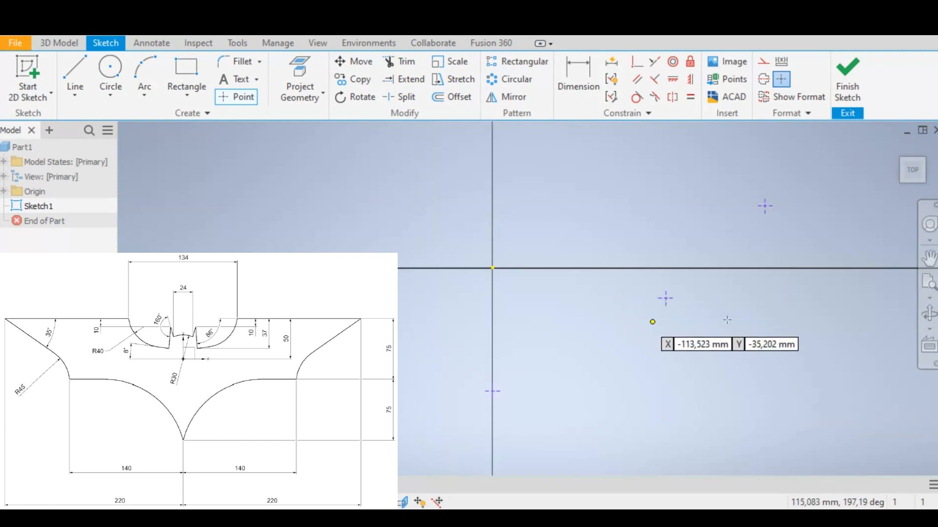
key("Tab")
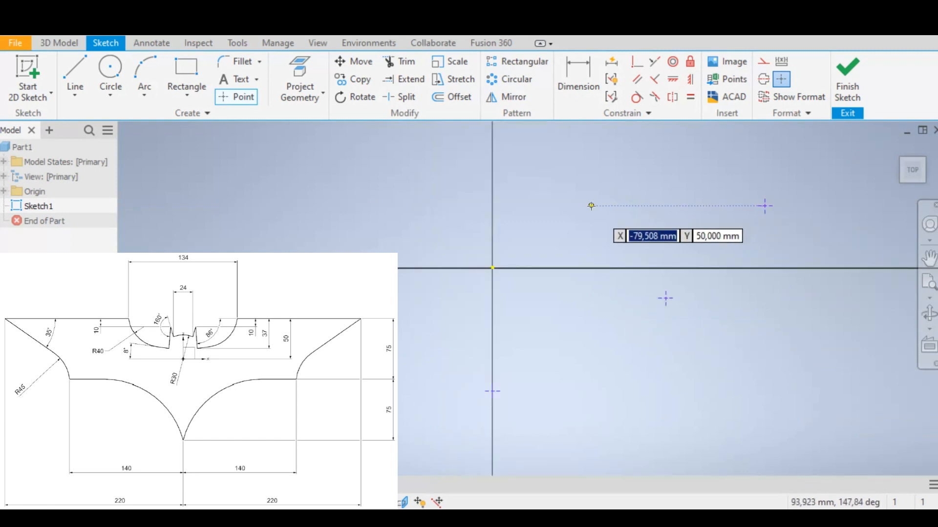
type("-67")
key("Tab")
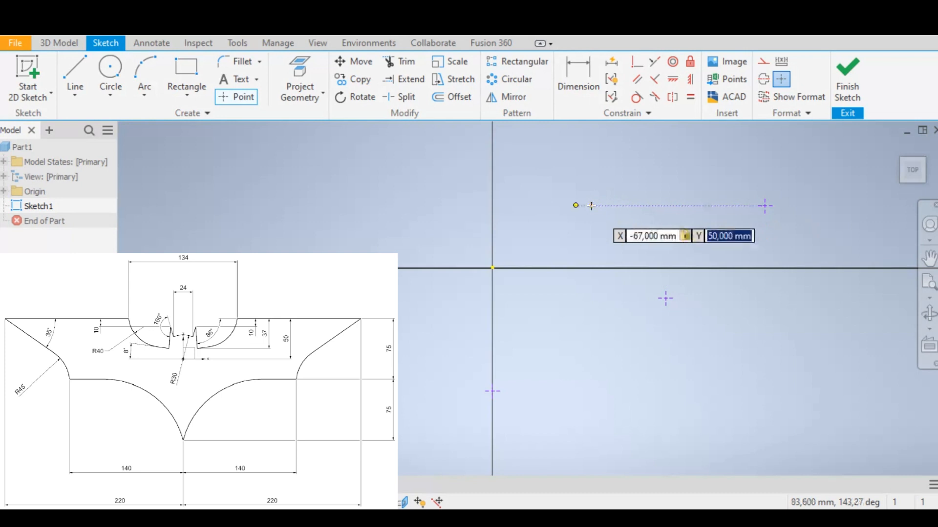
key("Return")
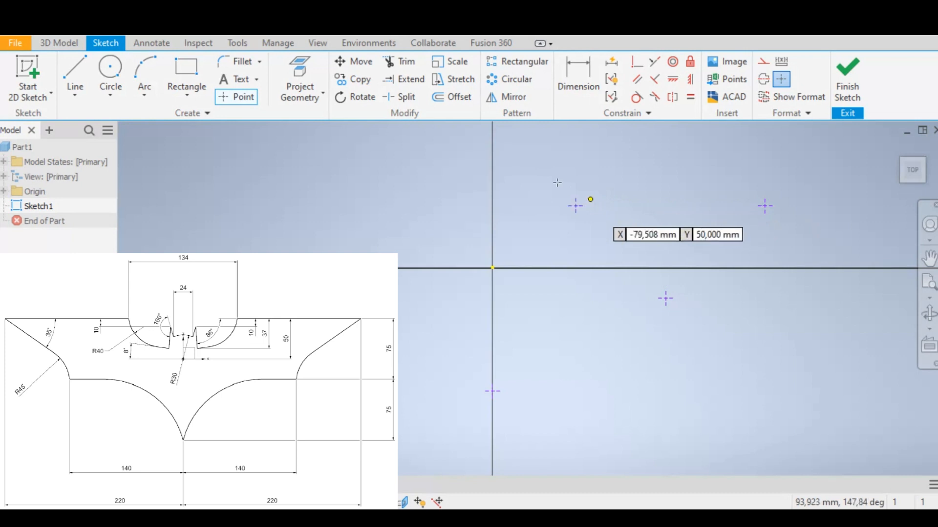
right_click(407, 201)
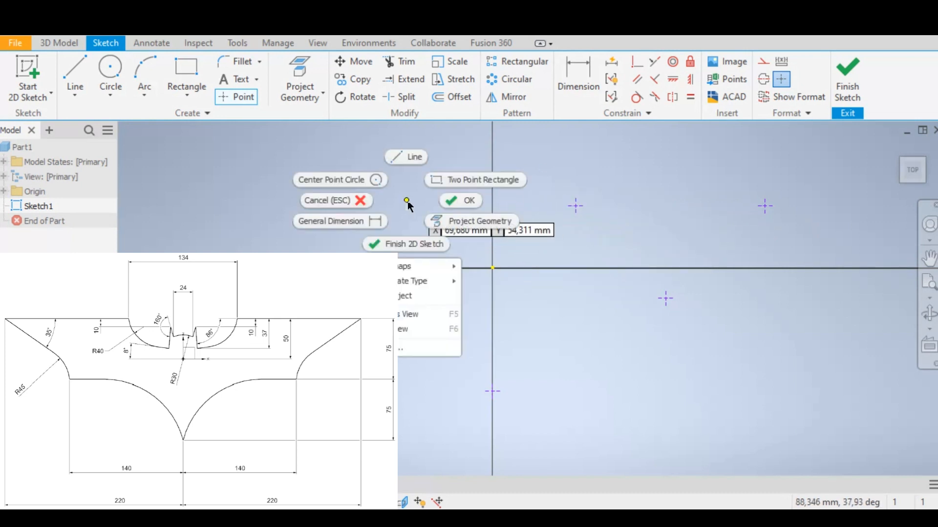
left_click(457, 201)
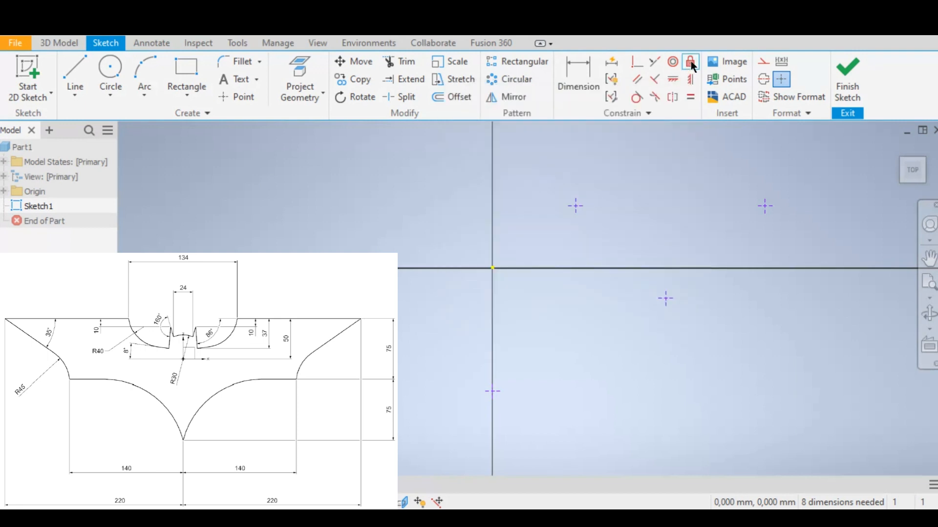
Apply the Fix constraint to all four sketch points to lock them in place.
left_click(575, 206)
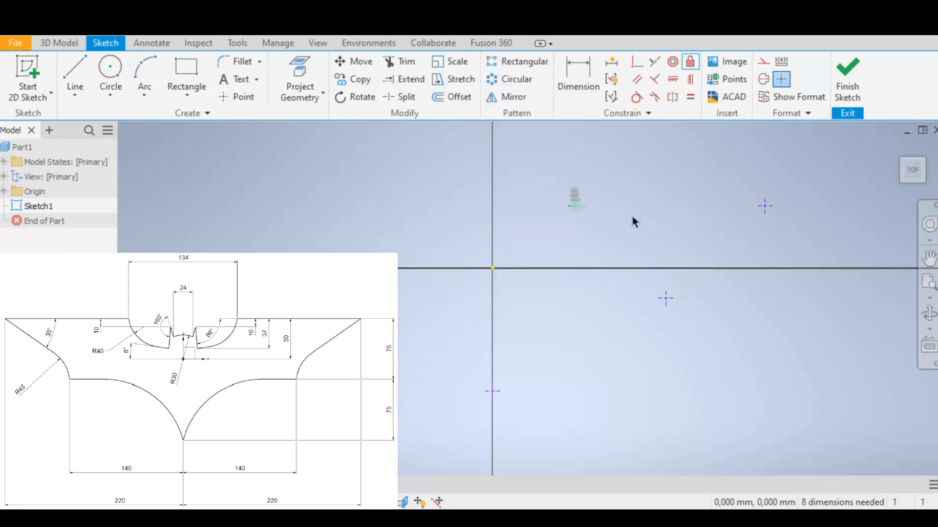
left_click(764, 206)
left_click(666, 298)
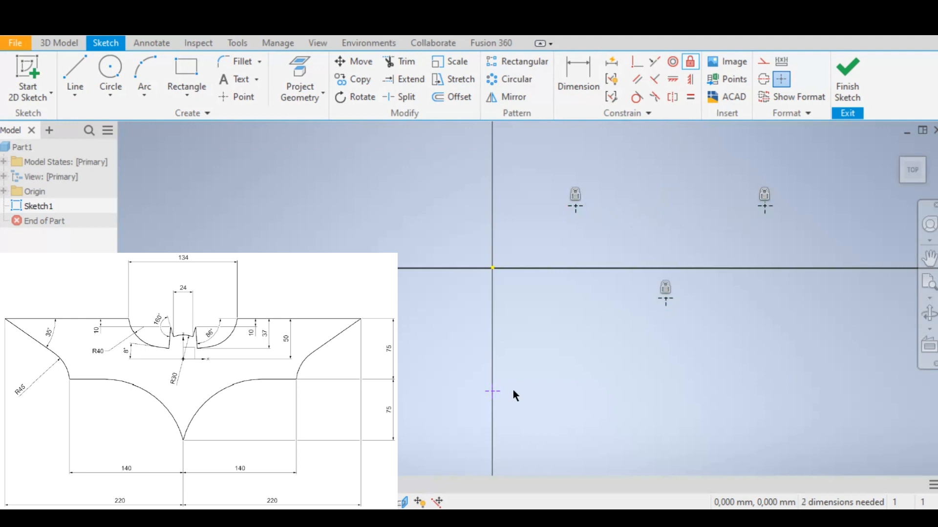
left_click(492, 391)
right_click(576, 336)
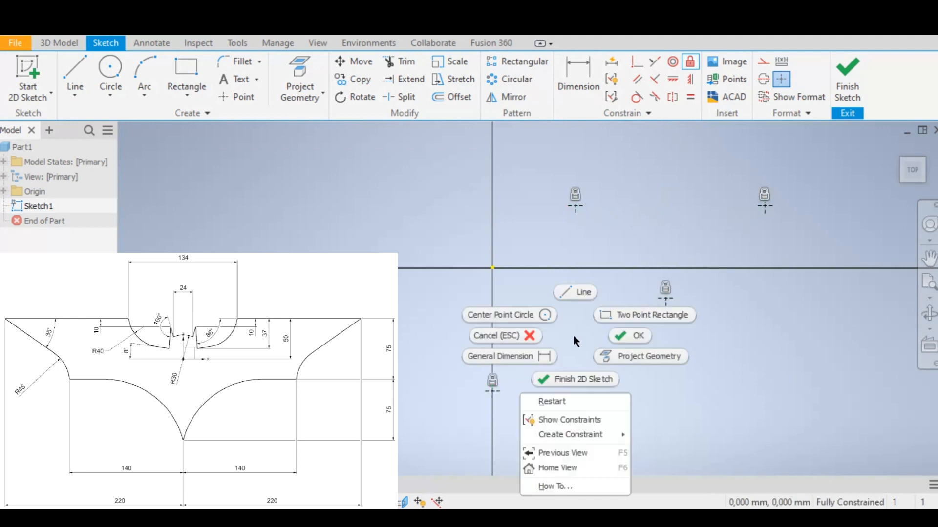
left_click(635, 335)
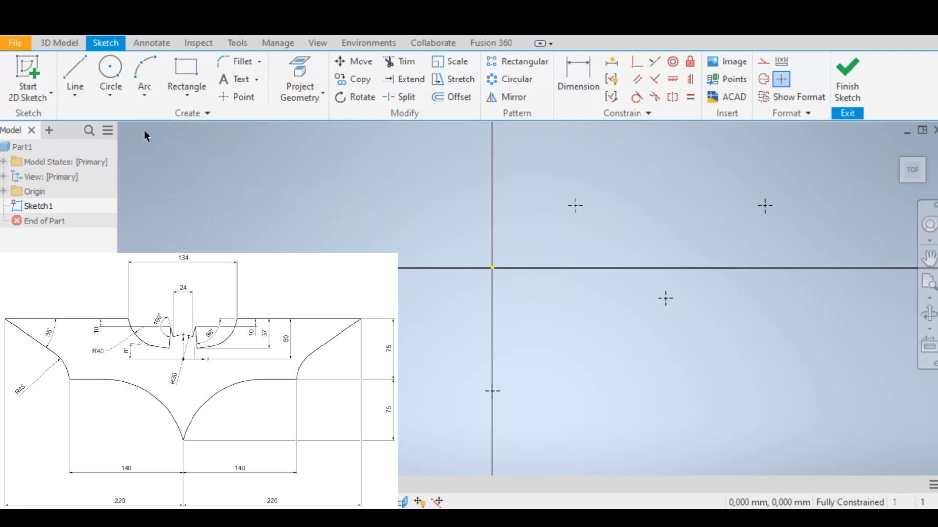
Draw a 60 mm diameter circle centred on the sketch origin.
left_click(110, 71)
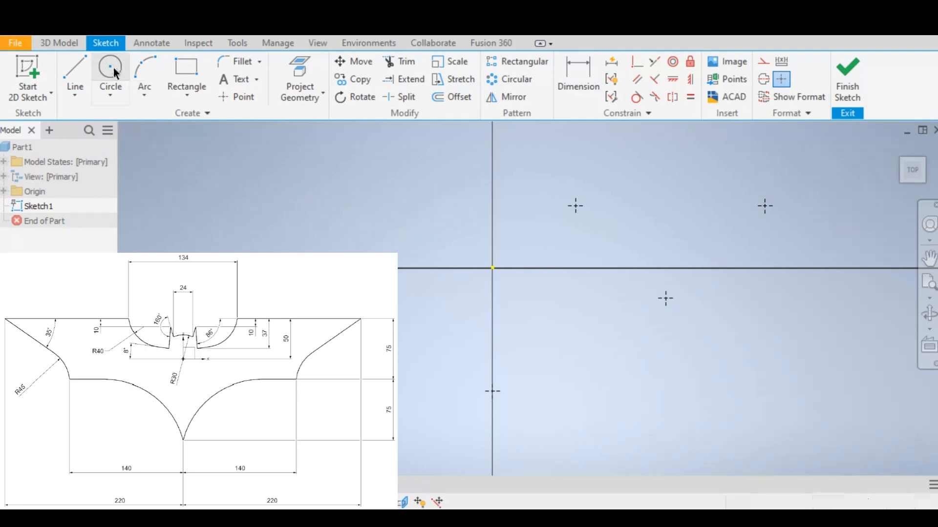
left_click(493, 268)
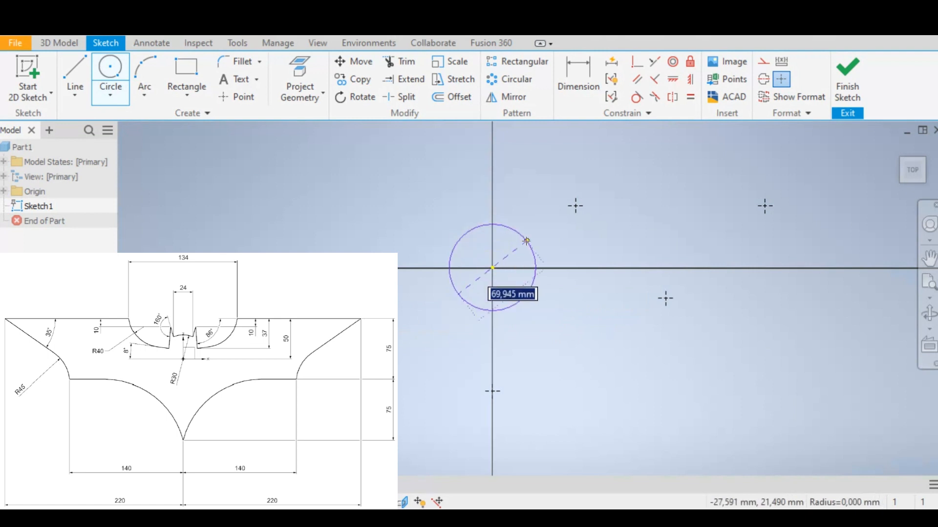
type("60")
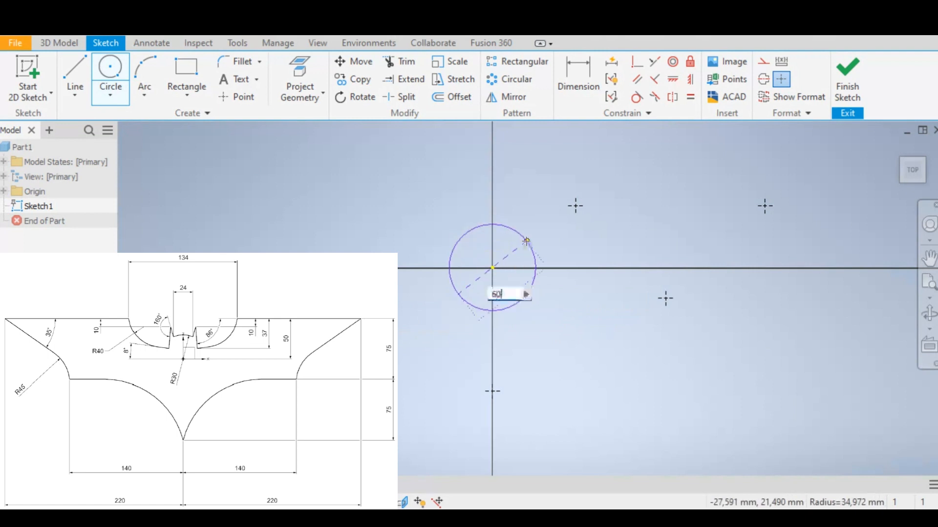
key("Return")
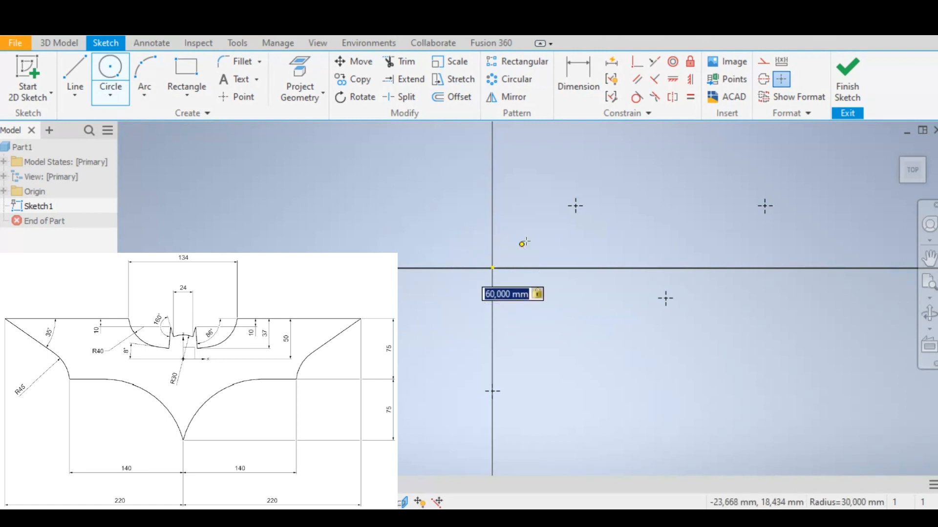
right_click(399, 200)
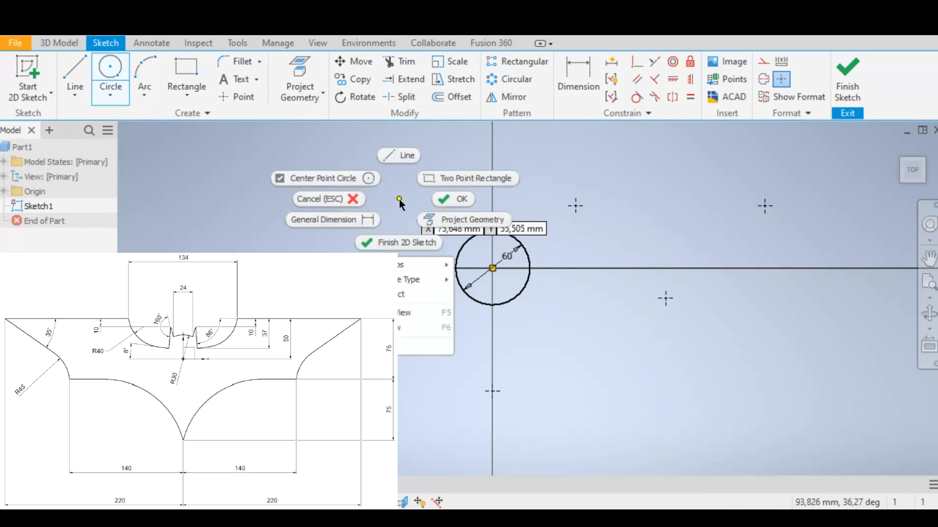
left_click(453, 198)
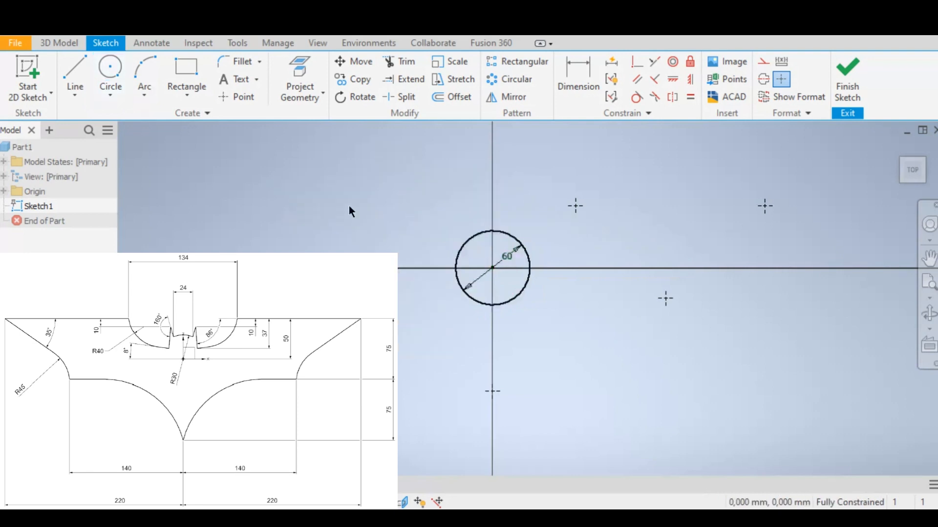
Draw a 24 mm horizontal chord across the upper part of the circle, starting at X 12 mm, and end the Line command.
left_click(81, 71)
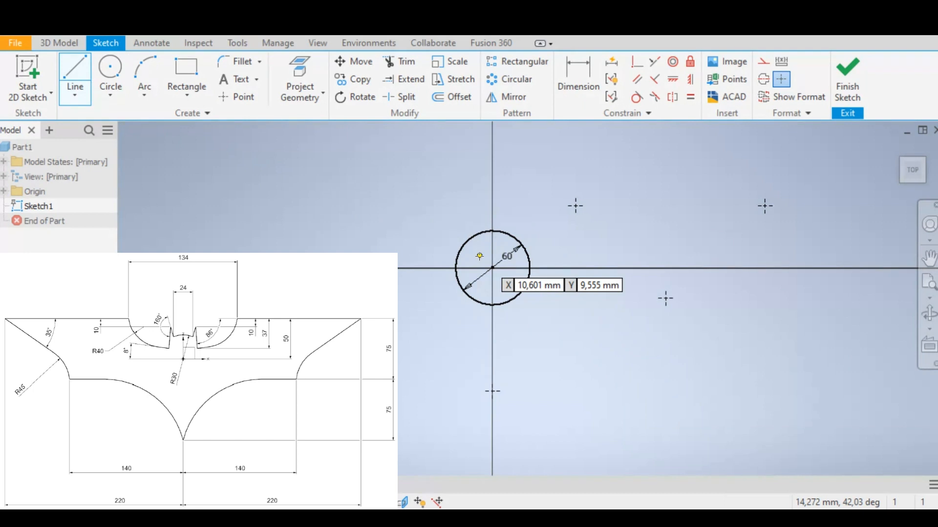
key("Tab")
type("12")
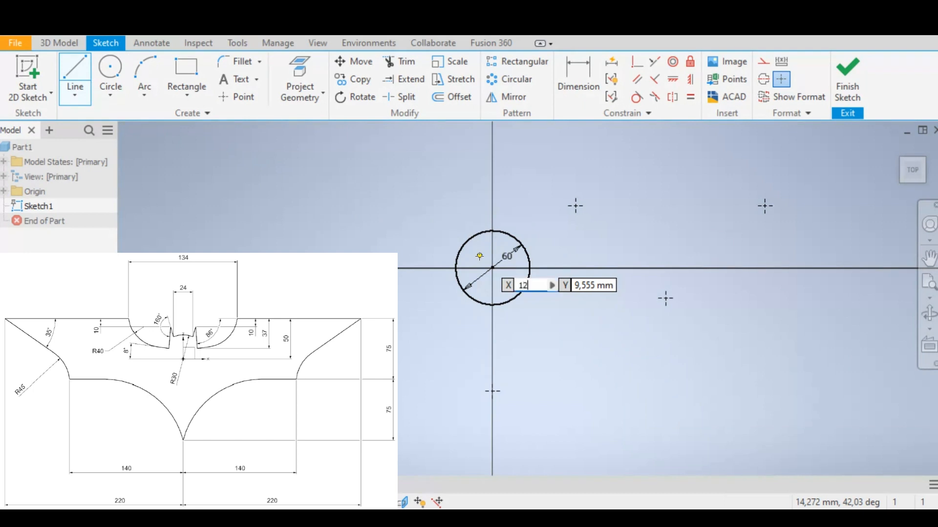
key("Tab")
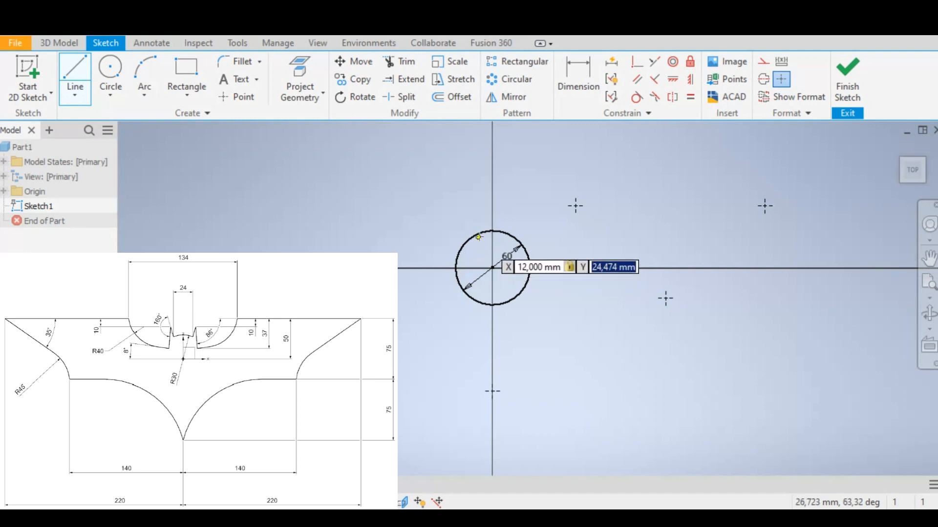
key("Return")
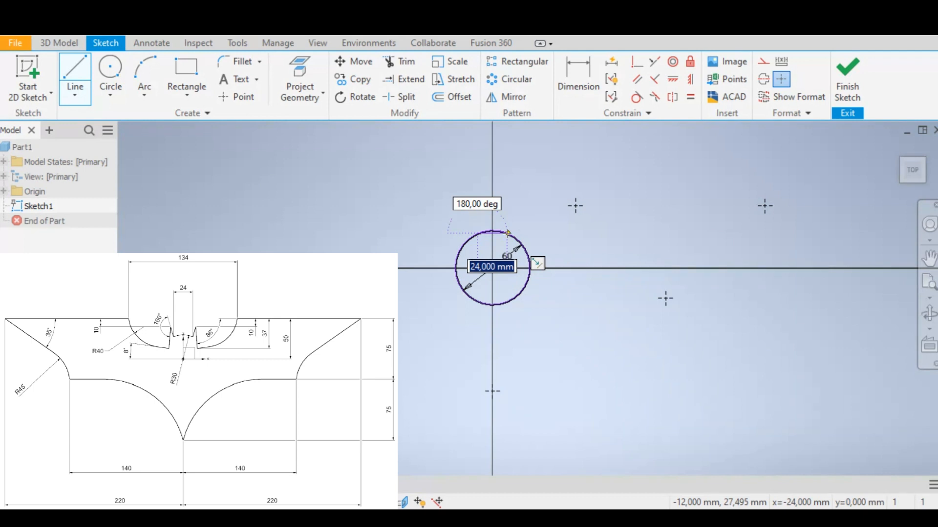
right_click(412, 239)
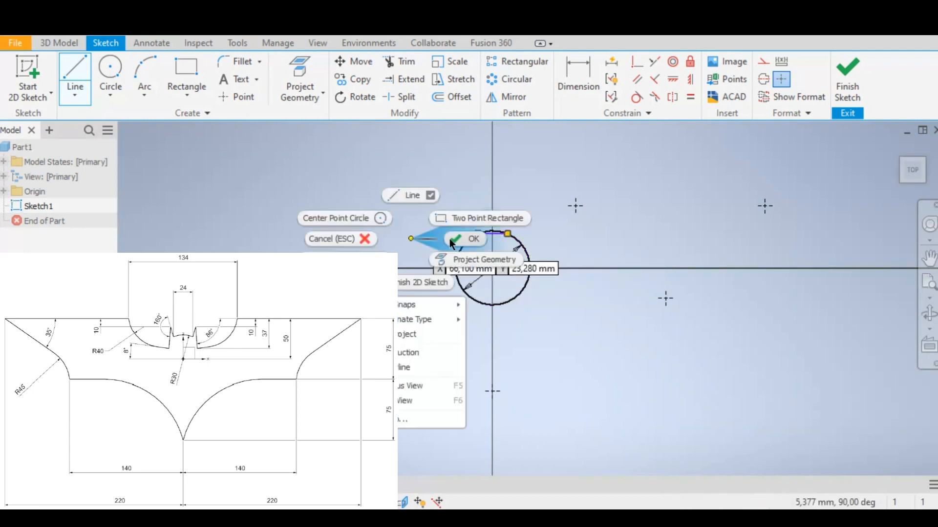
left_click(451, 238)
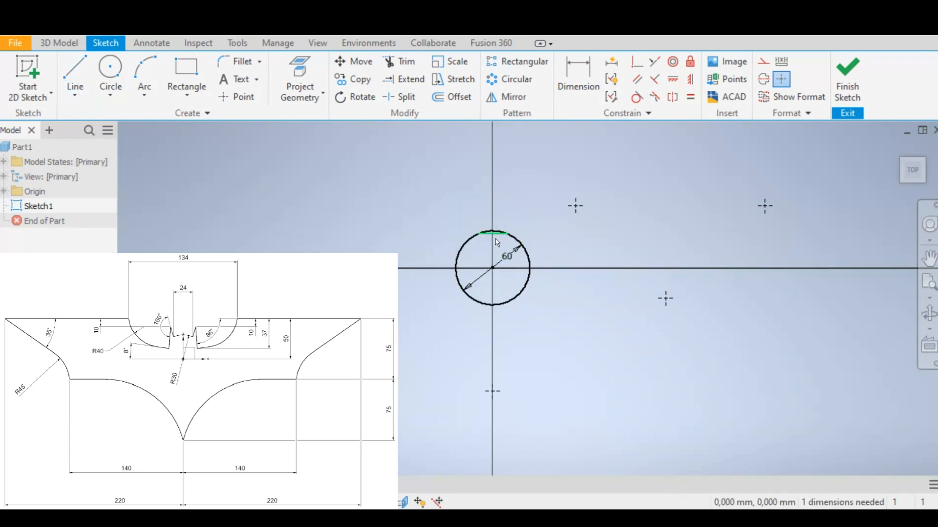
Trim away the chord and the lower part of the circle, keeping only the short arc above the chord.
scroll(496, 240, "up", 6)
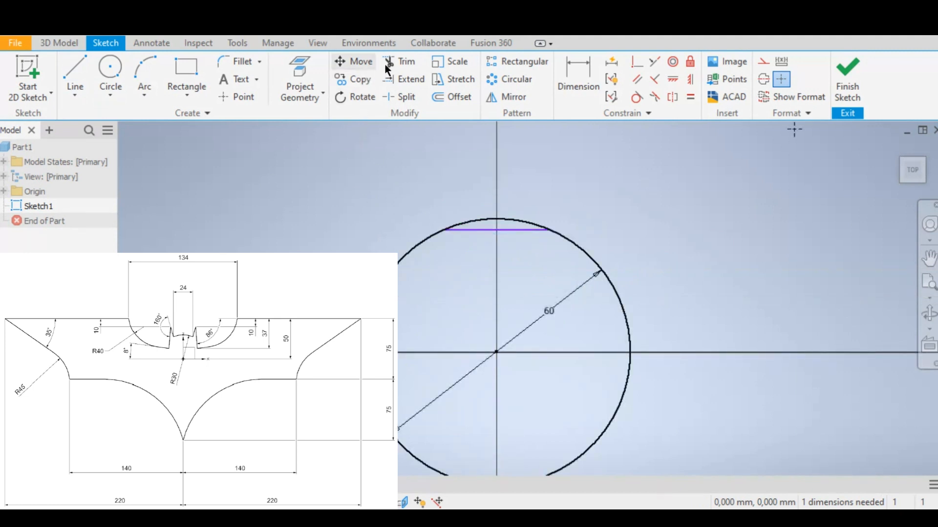
left_click(400, 62)
mouse_move(368, 242)
left_mouse_down()
mouse_move(406, 264)
mouse_move(479, 239)
mouse_move(486, 226)
left_mouse_up()
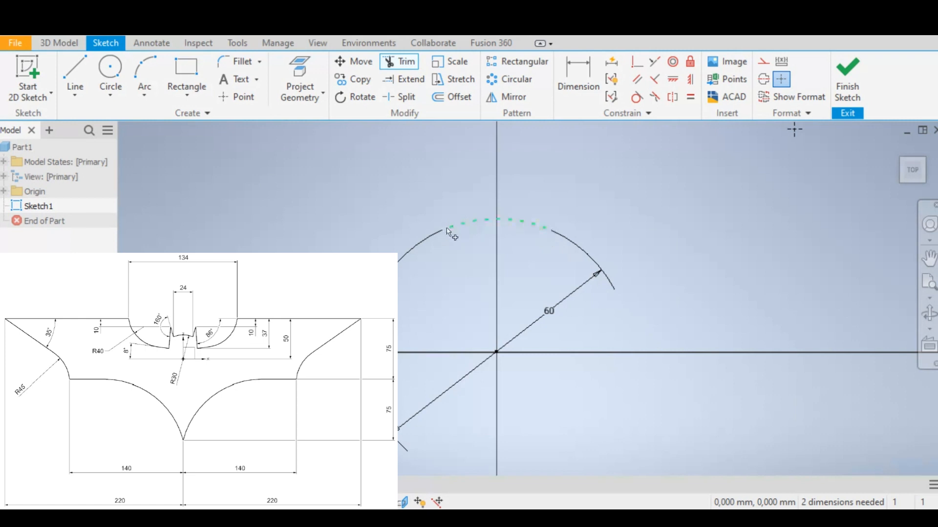
right_click(312, 185)
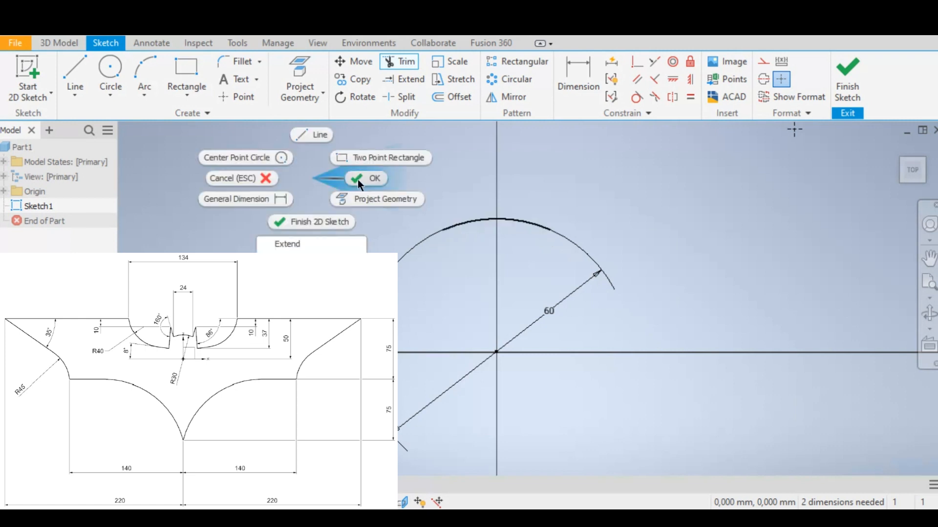
left_click(358, 180)
Draw the ear's inner line upward from the head arc's endpoint on the negative X side, at a 110° angle.
middle_click_drag(655, 223, 635, 265)
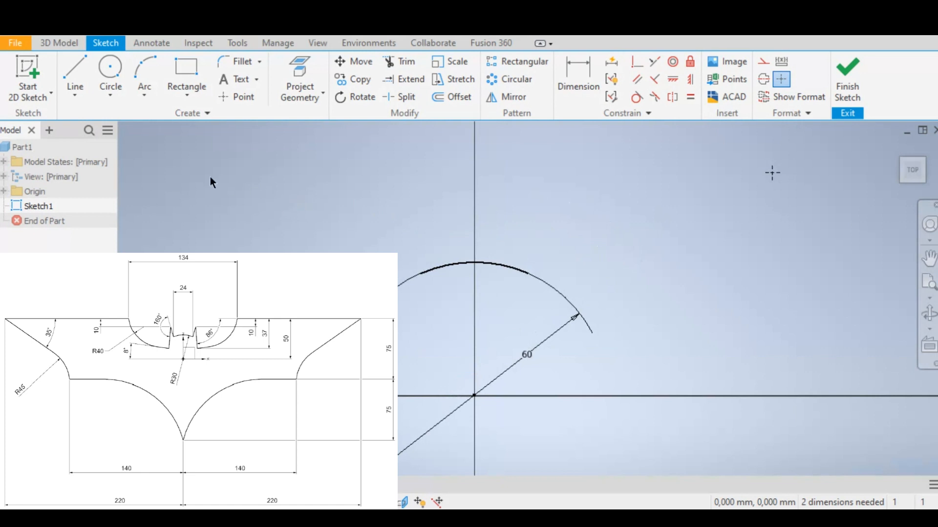
left_click(72, 66)
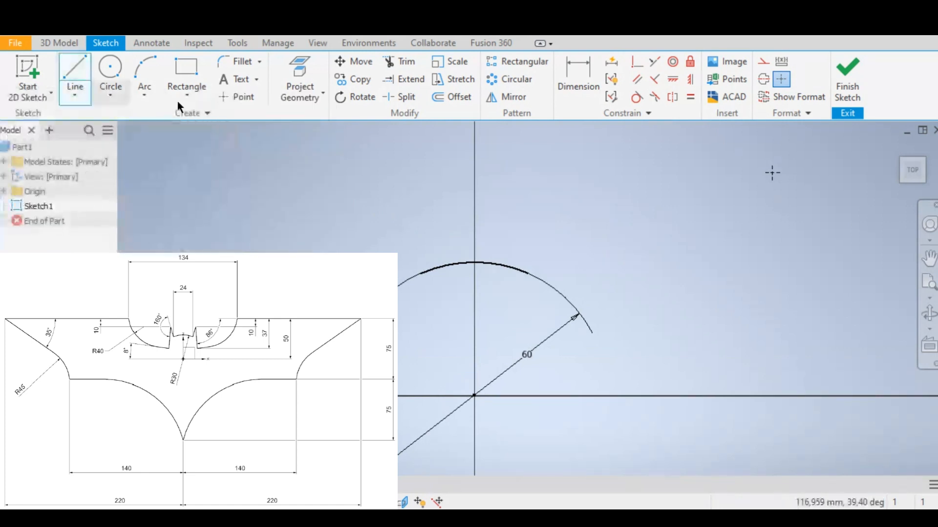
left_click(528, 273)
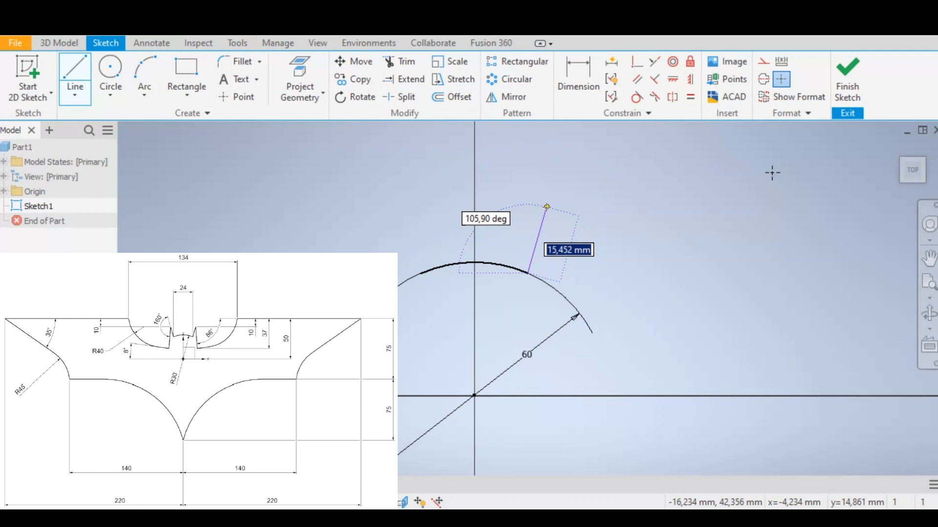
key("Tab")
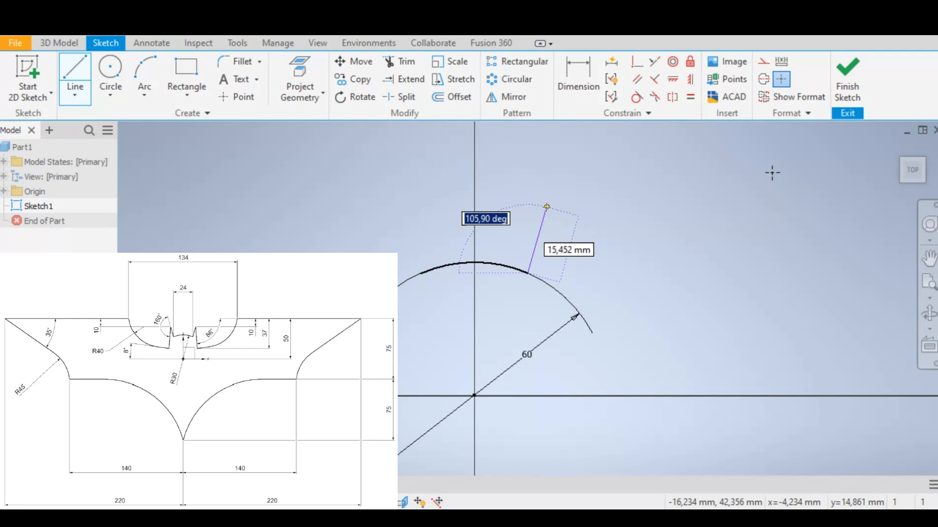
type("110")
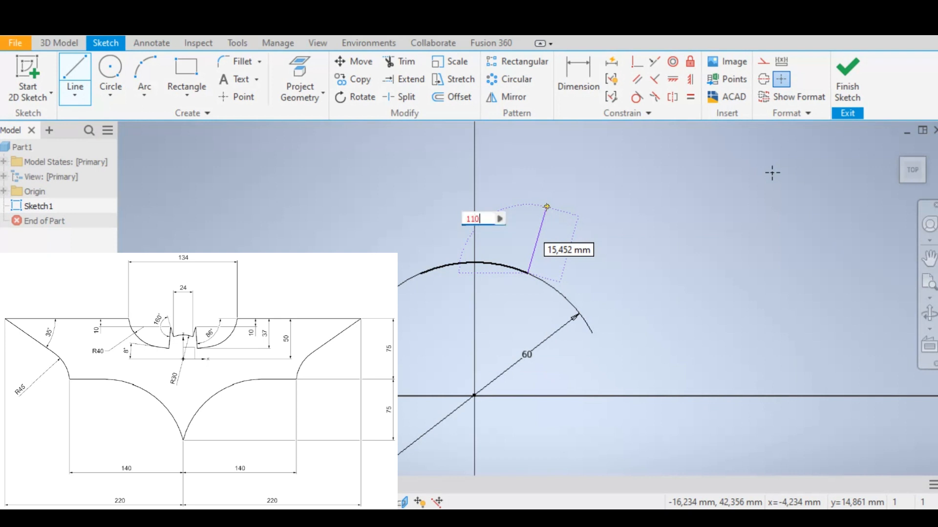
key("Tab")
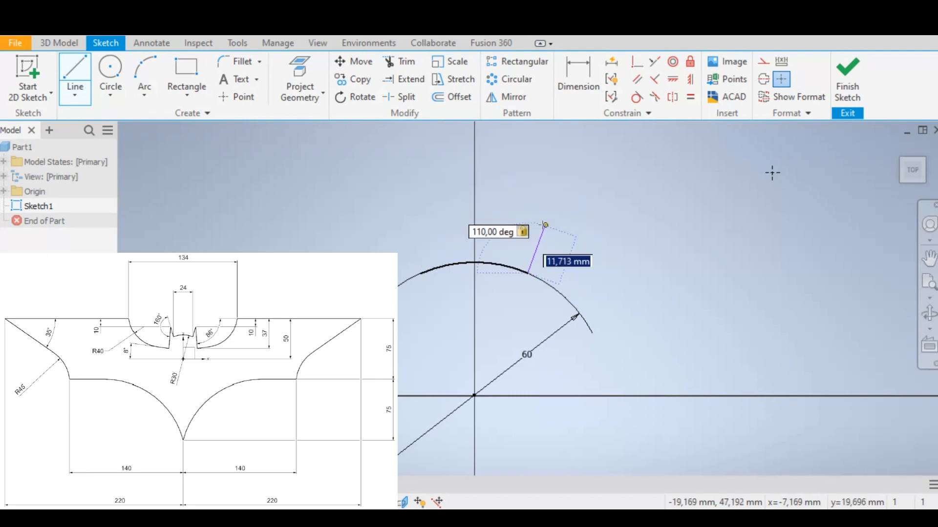
left_click(555, 199)
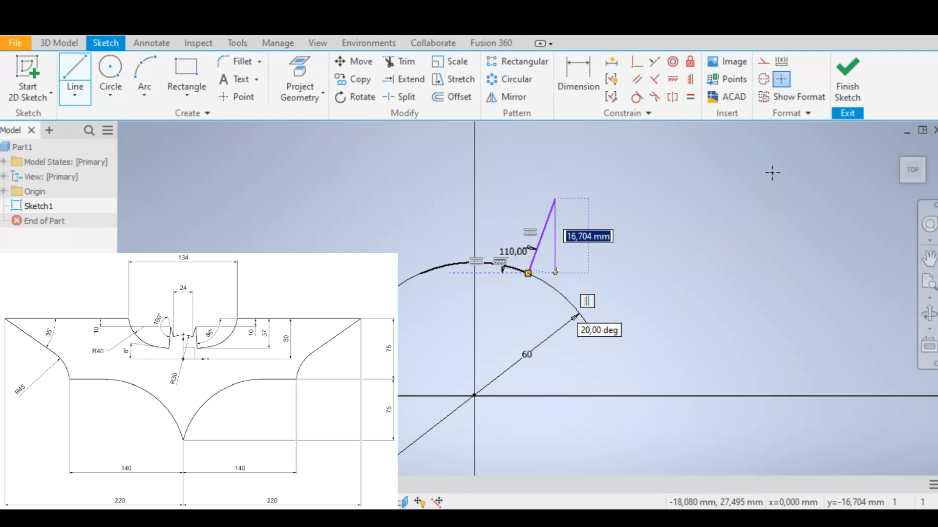
Draw the ear's outer line downward from the ear tip at 24° to the inner line, and end the Line command.
left_click(555, 200)
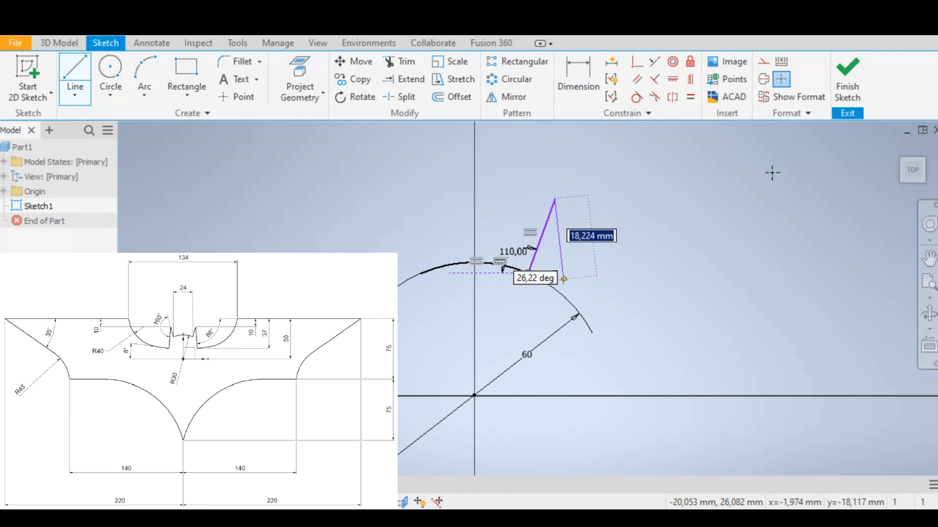
key("Tab")
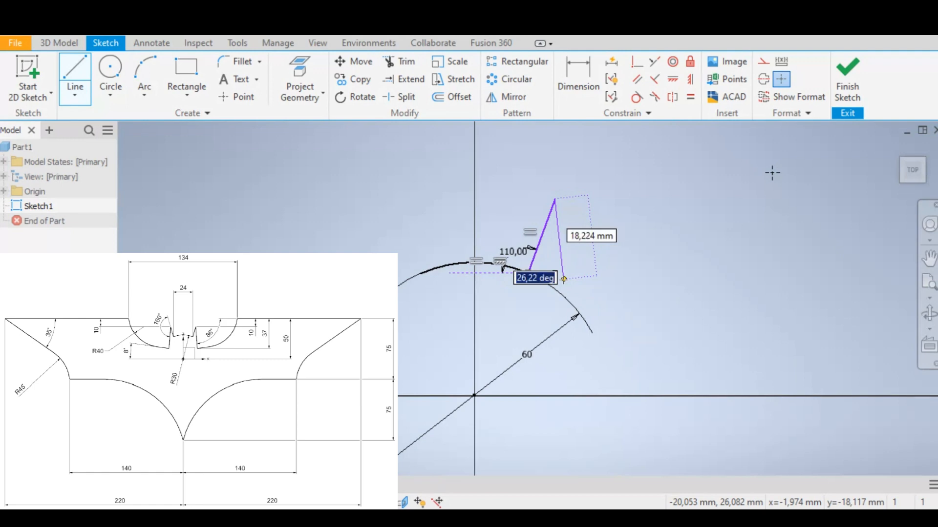
type("24")
key("Tab")
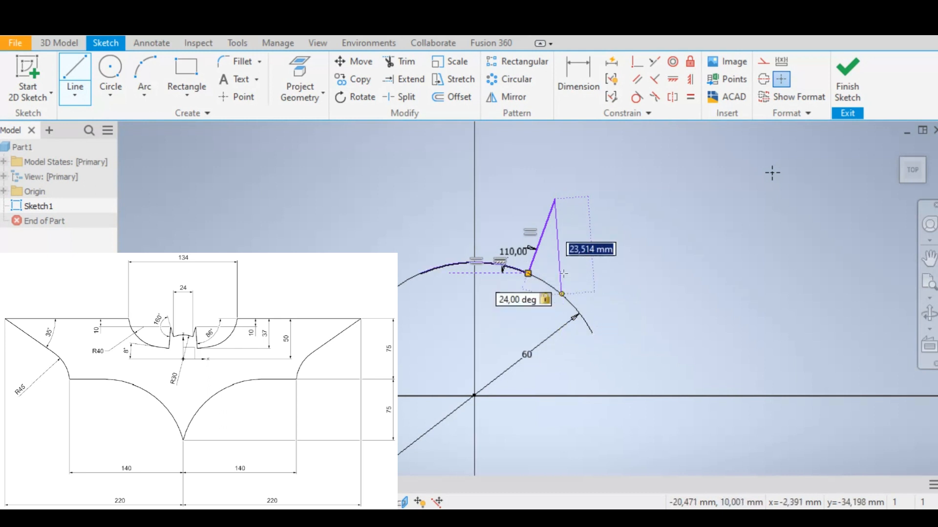
left_click(567, 352)
right_click(661, 329)
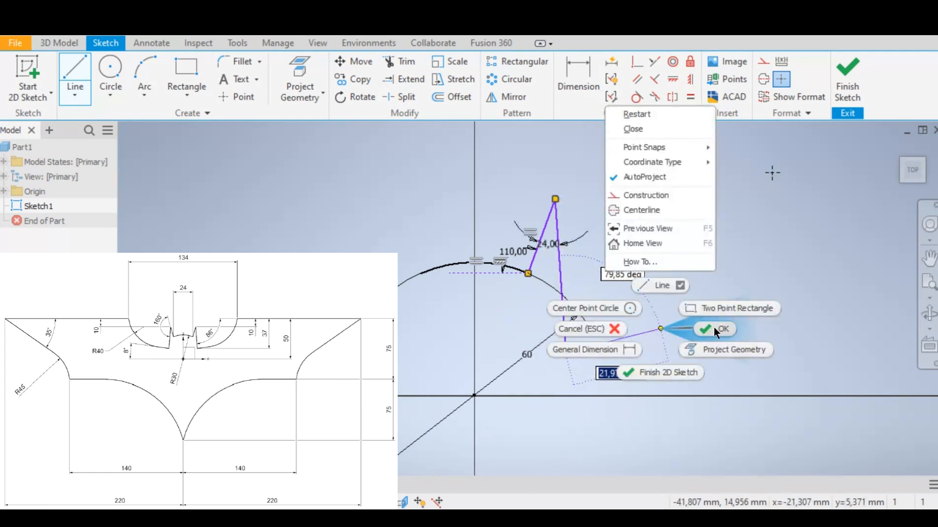
left_click(714, 329)
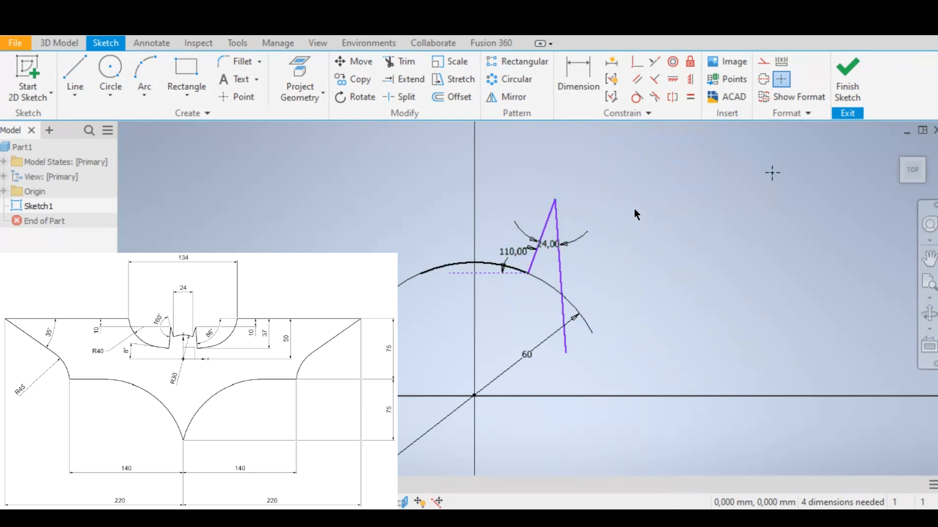
Dimension the vertical distance between the ear tip and the sketch point at X -67 mm as 10 mm.
left_click(577, 69)
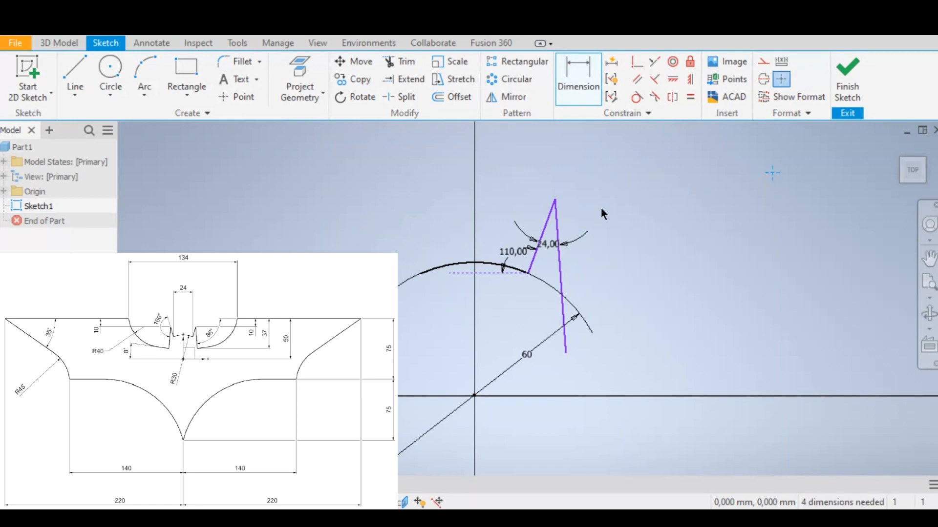
left_click(554, 199)
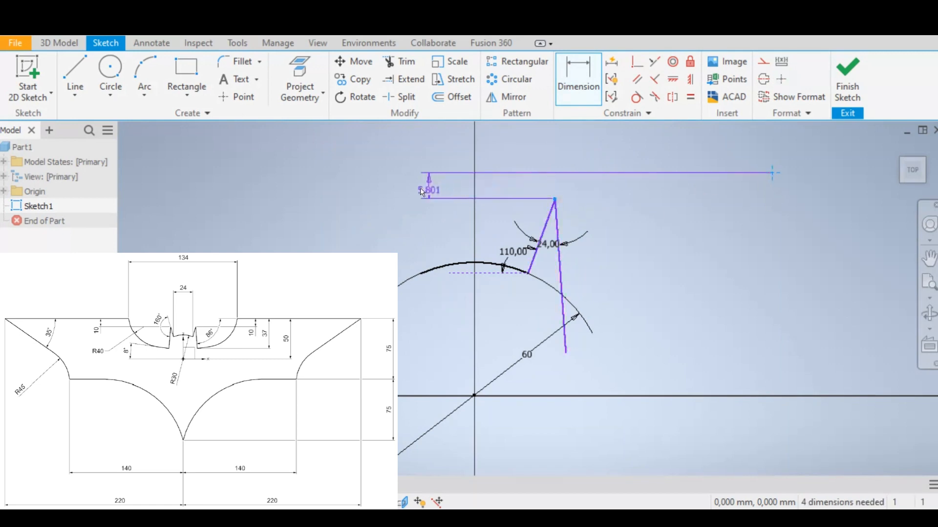
left_click(391, 188)
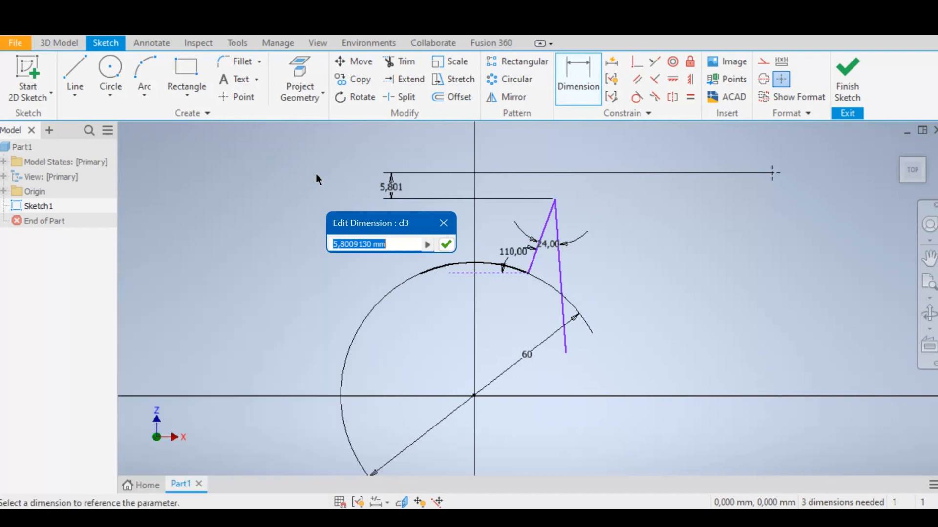
type("10")
key("Return")
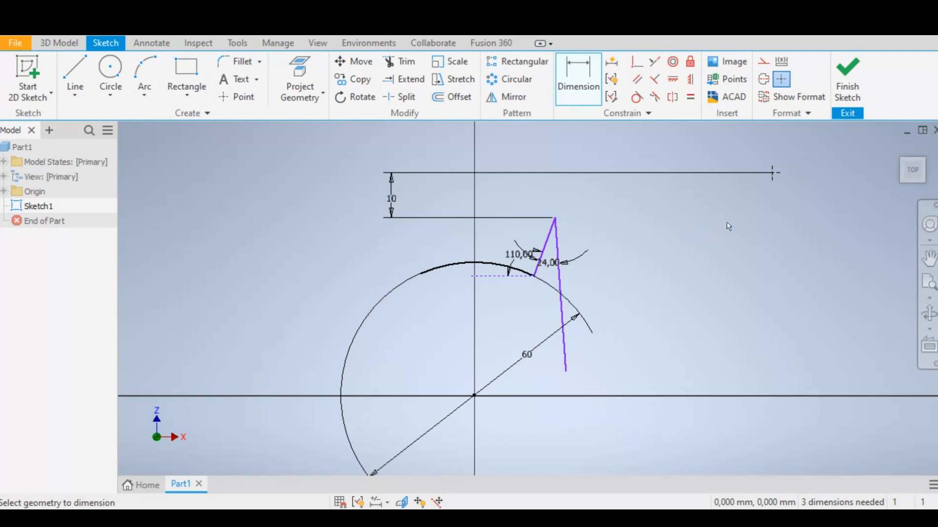
Dimension the vertical distance from the X -67 mm sketch point to the outer ear line's lower end as 37 mm.
left_click(773, 175)
left_click(566, 372)
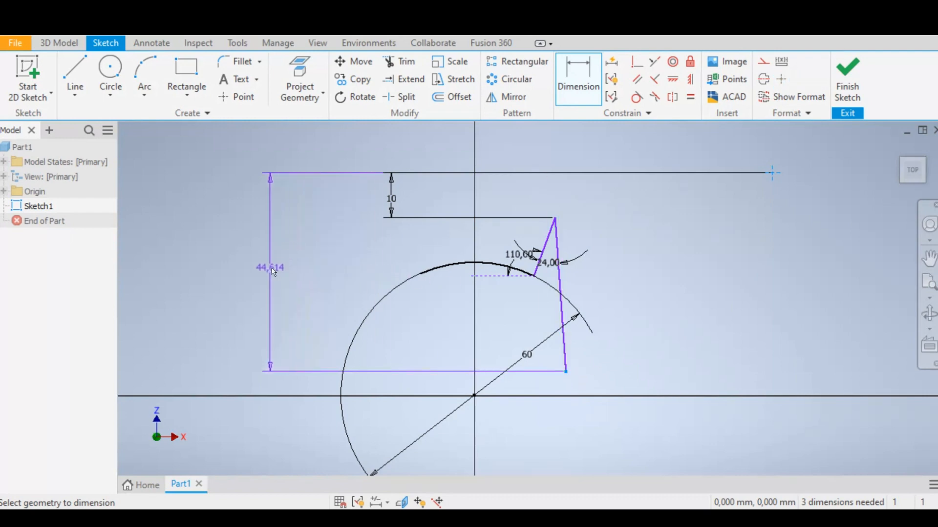
left_click(272, 273)
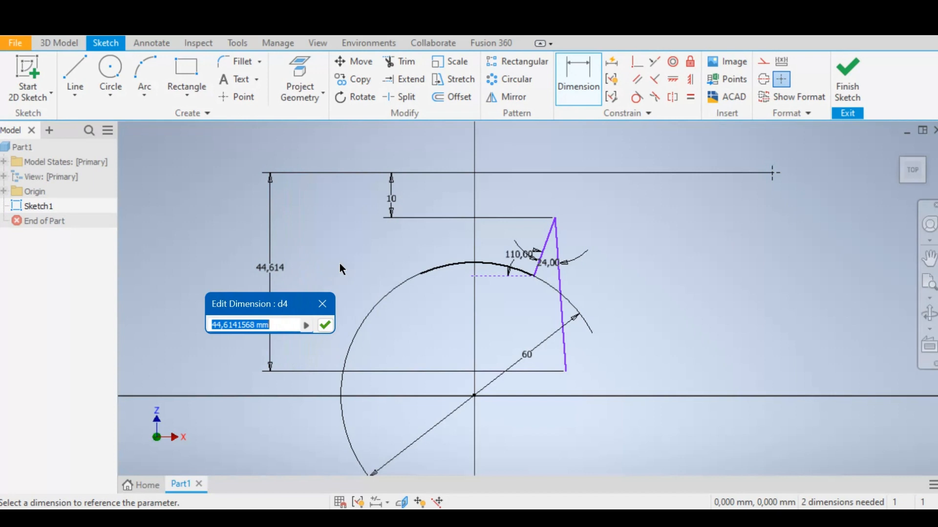
type("37")
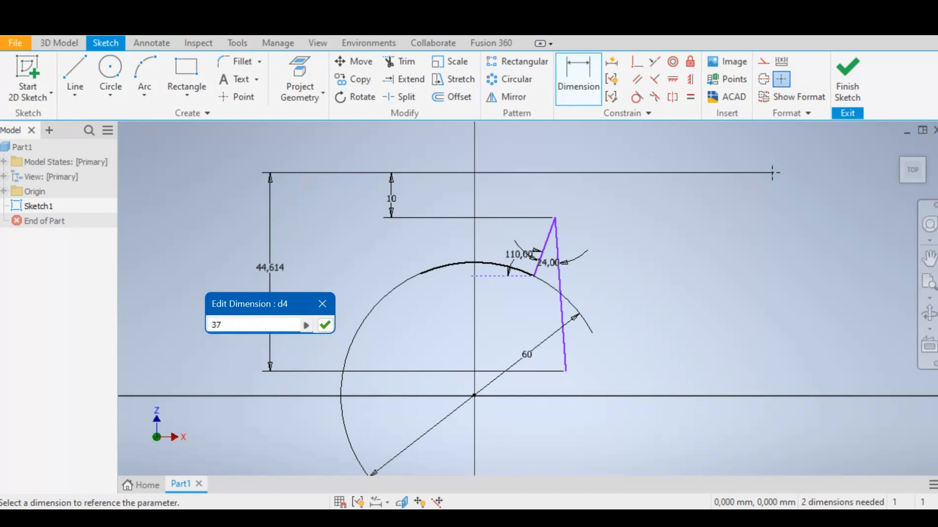
key("Return")
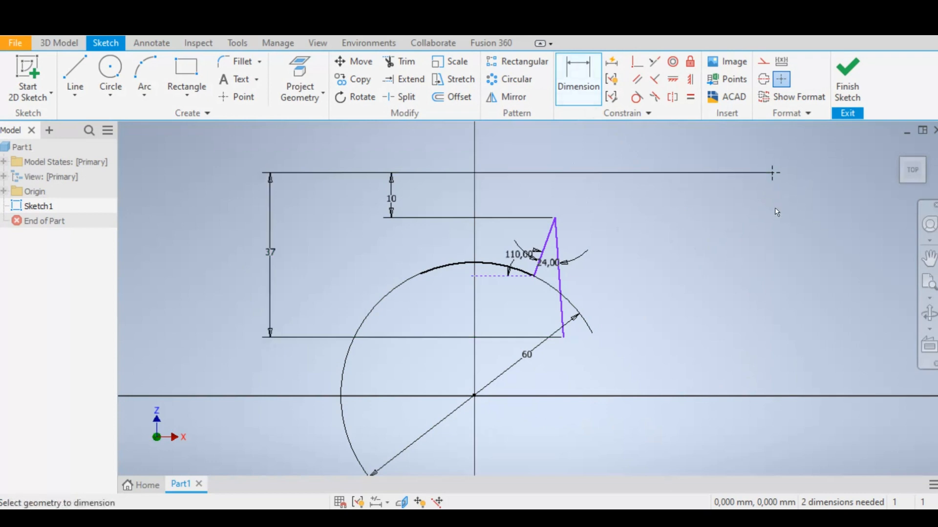
right_click(670, 254)
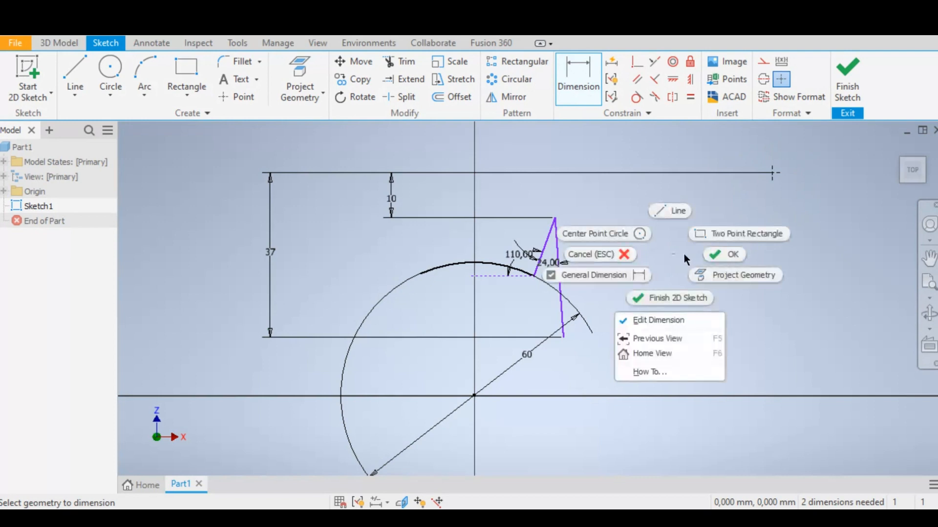
left_click(725, 253)
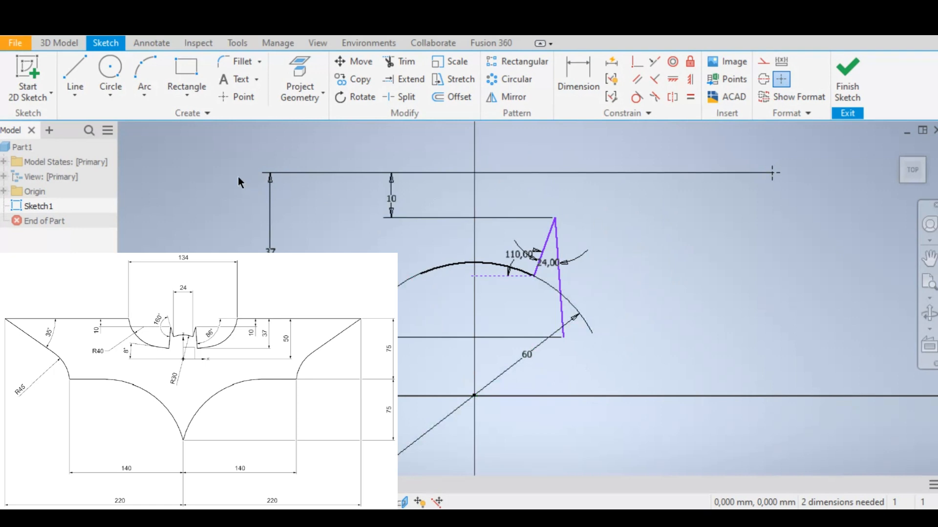
Draw a 40 mm radius three-point arc, bulging downward, from the outer ear line's lower end to the sketch point at X -67 mm, Y 50 mm.
left_click(147, 73)
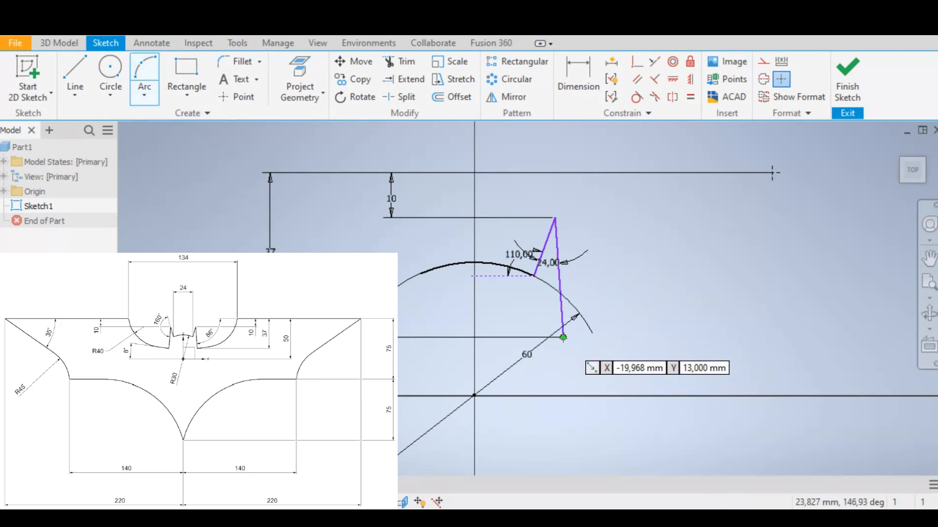
left_click(563, 337)
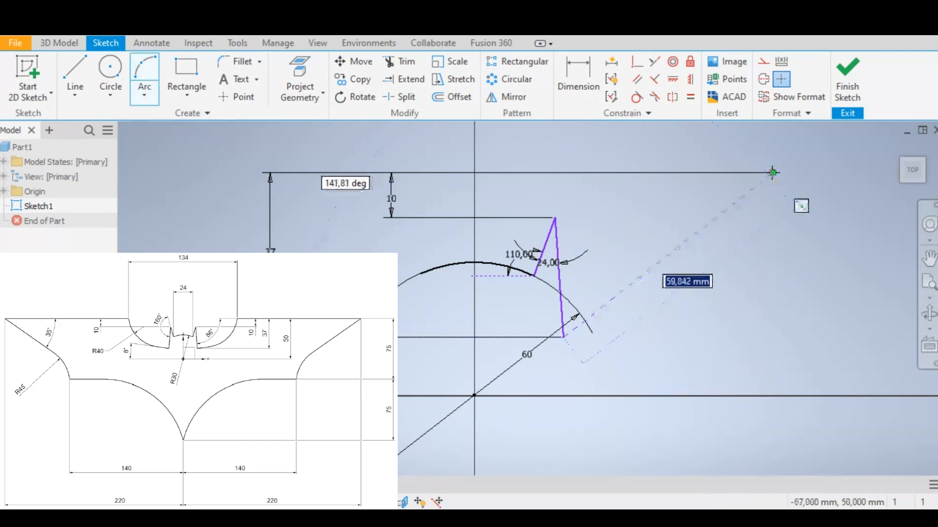
left_click(773, 172)
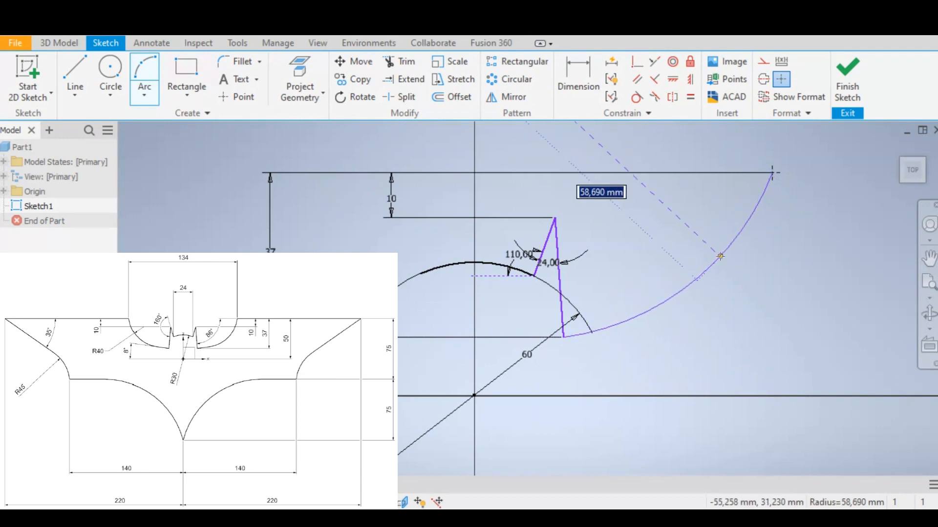
type("40")
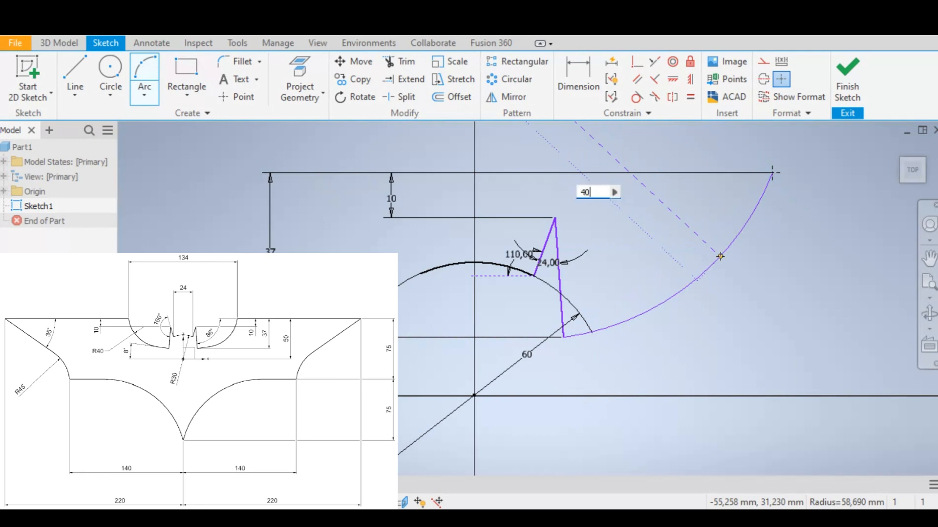
key("Tab")
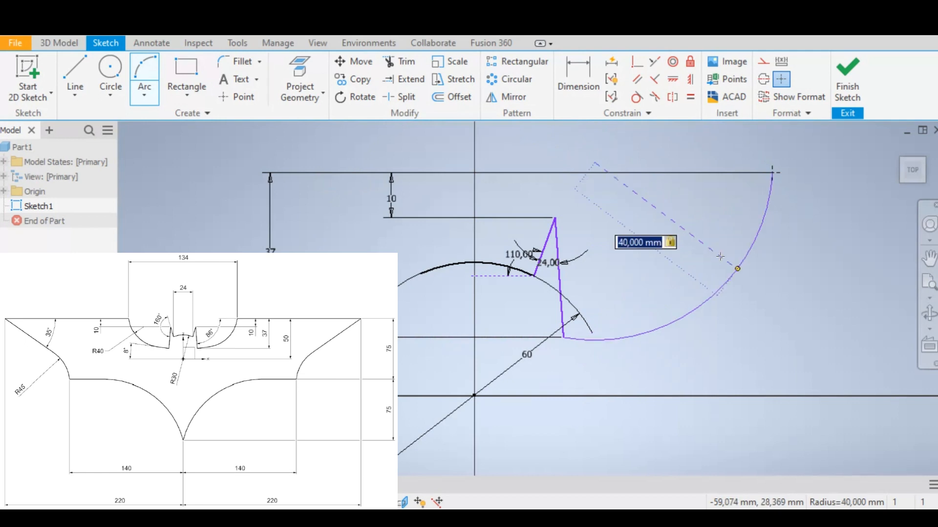
key("Return")
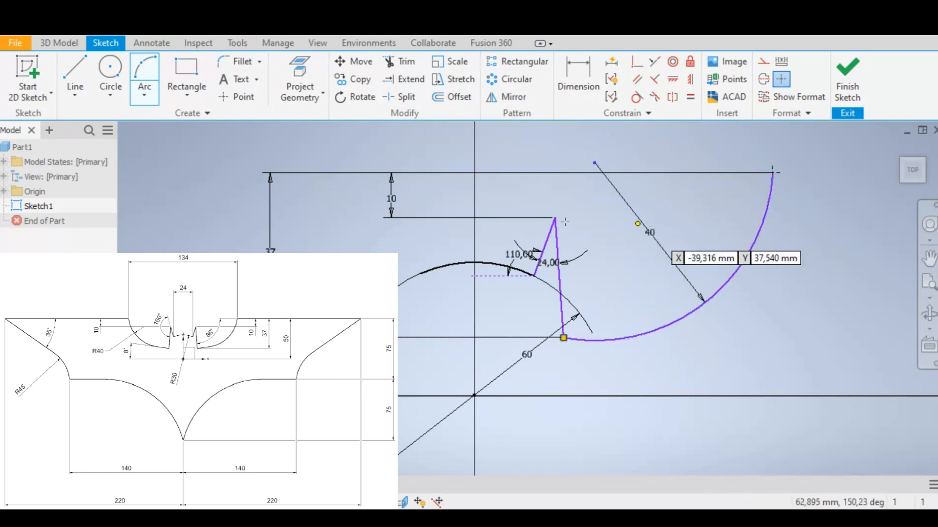
right_click(351, 231)
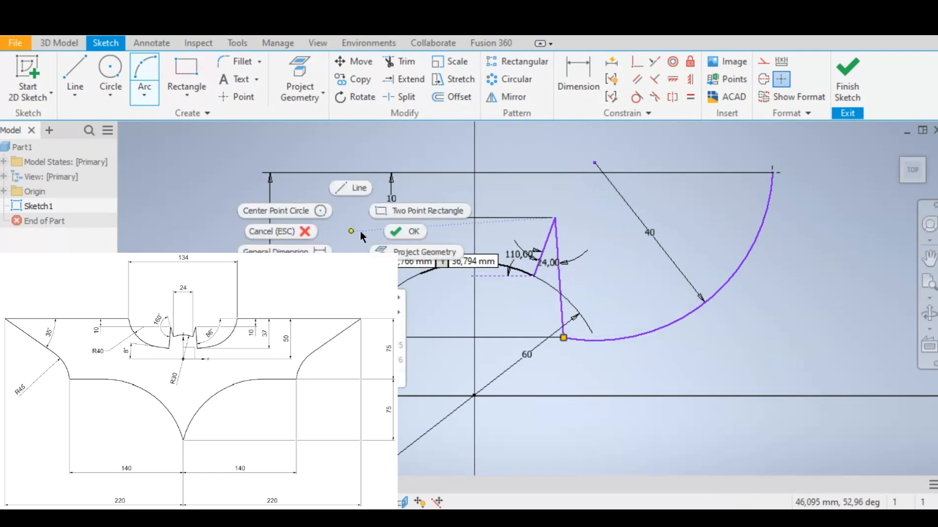
left_click(403, 232)
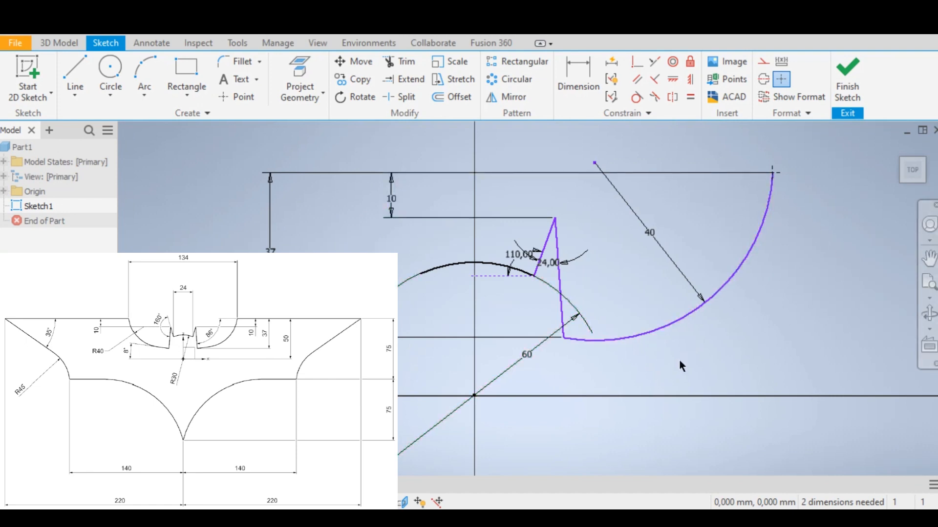
Draw connected lines from the arc's end at X -67 mm to the wing tip point at X -220, Y 50 mm, and on to X -140, Y -25 mm.
scroll(678, 359, "down", 5)
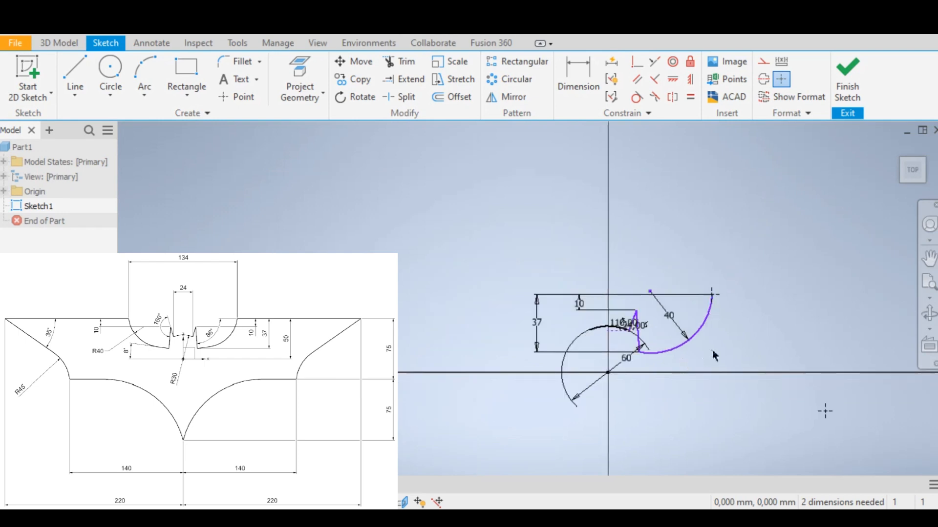
mouse_move(714, 356)
middle_mouse_down()
mouse_move(503, 294)
mouse_move(530, 283)
middle_mouse_up()
middle_click_drag(552, 333, 549, 308)
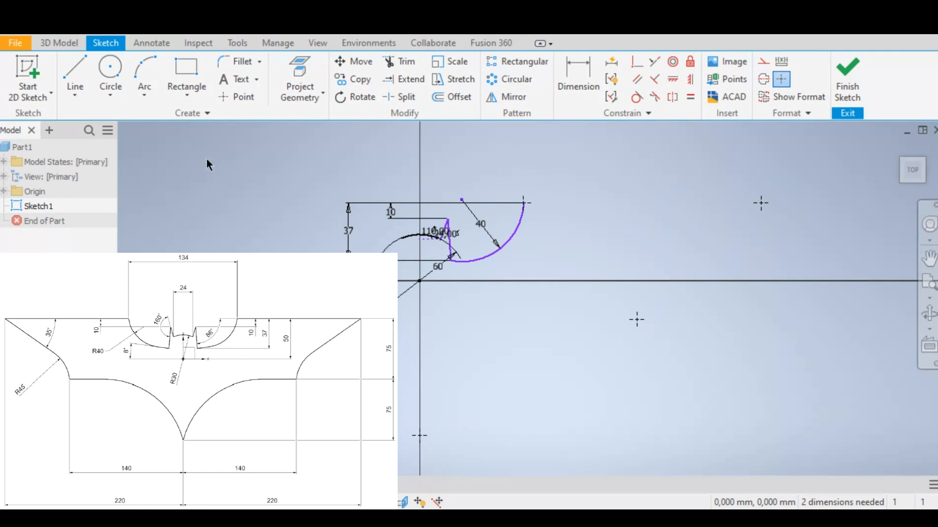
left_click(78, 71)
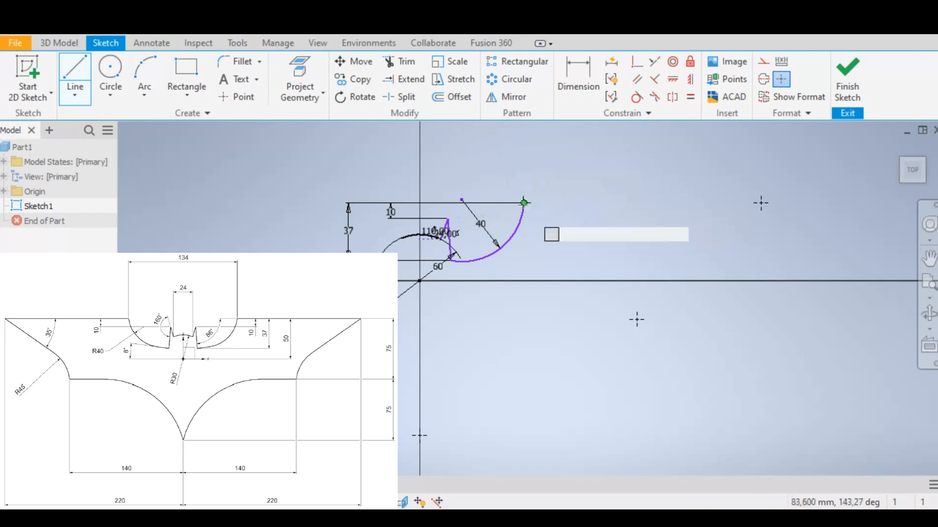
left_click(523, 203)
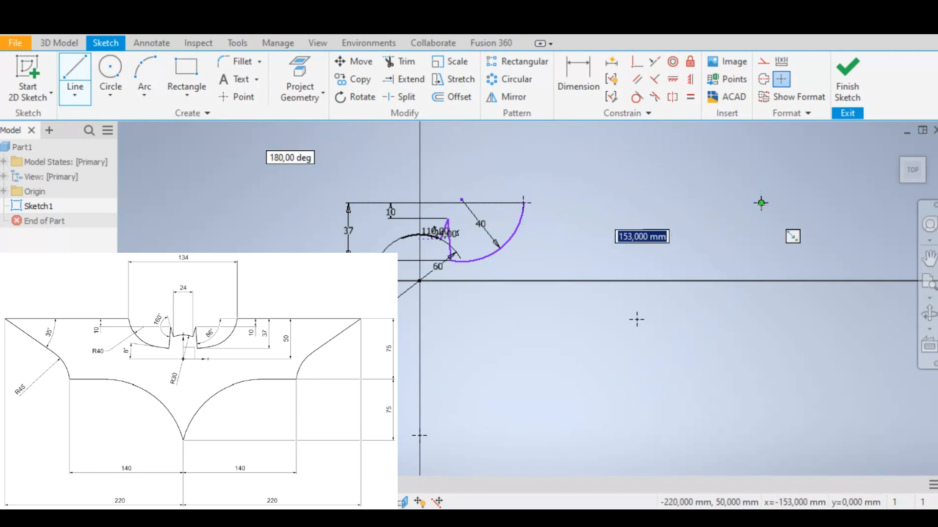
left_click(761, 203)
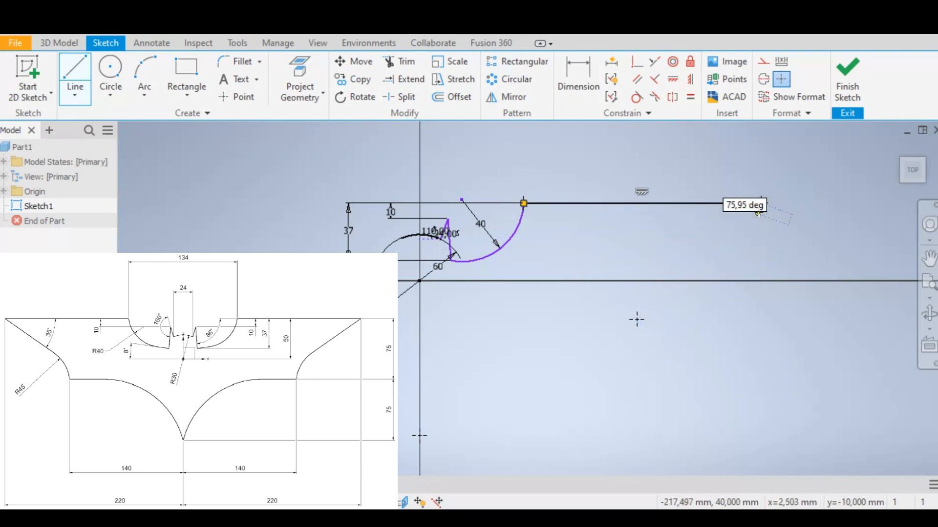
left_click(637, 319)
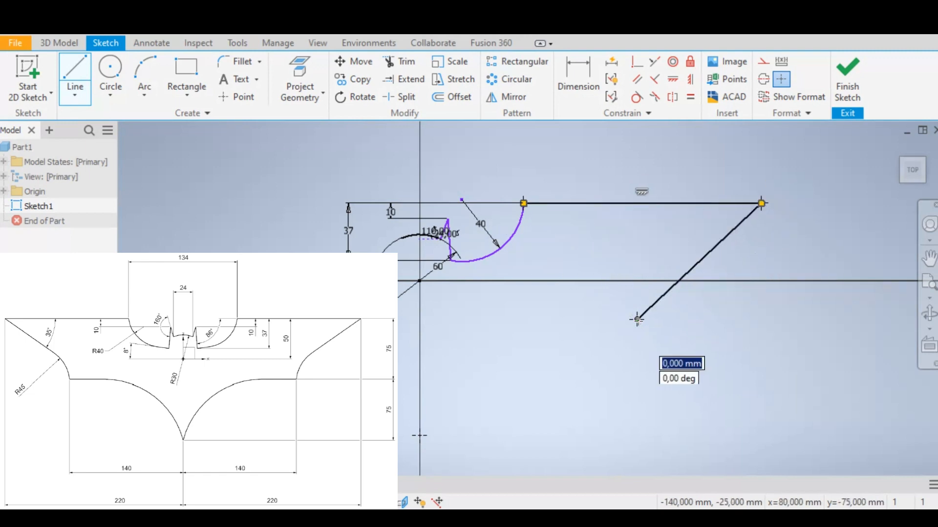
right_click(659, 367)
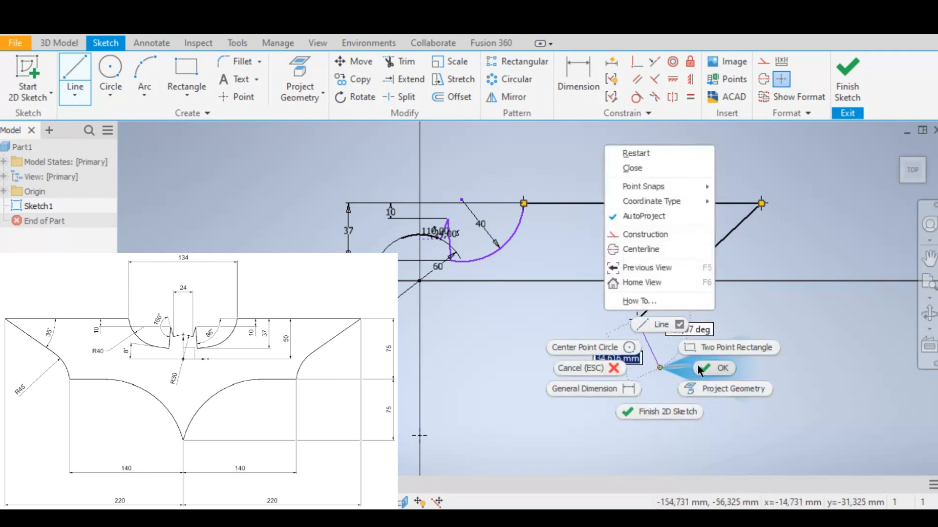
left_click(715, 368)
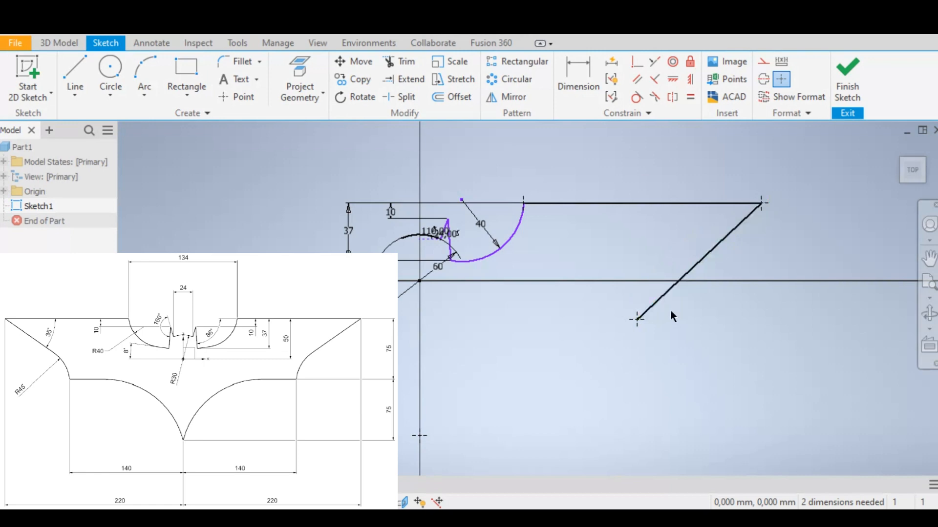
Draw a 45 mm radius arc from the sketch point at X -140, Y -25 mm to the middle of the slanted wing line, bulging toward the head.
left_click(144, 69)
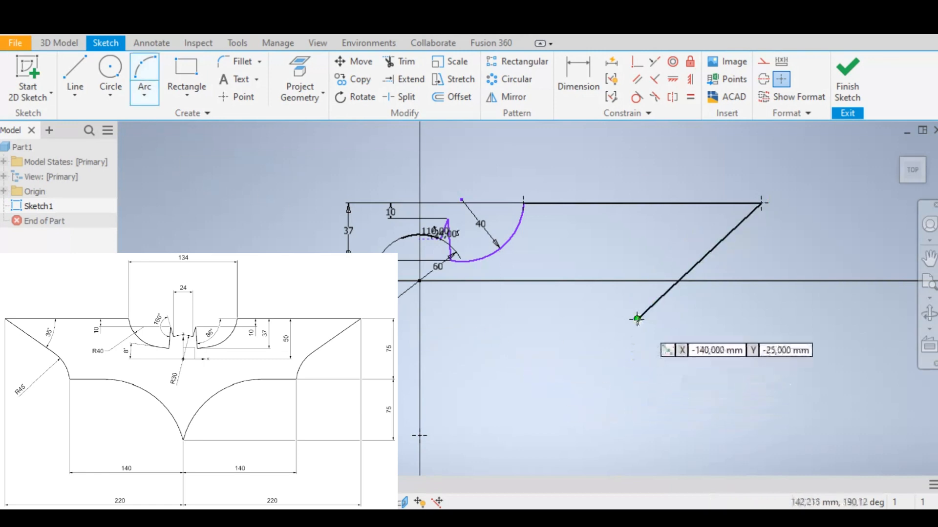
left_click(637, 320)
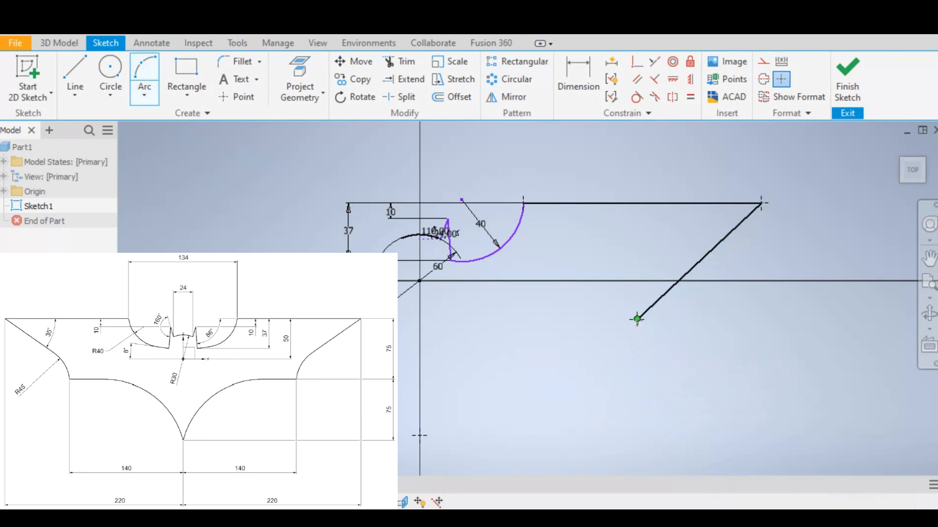
left_click(693, 265)
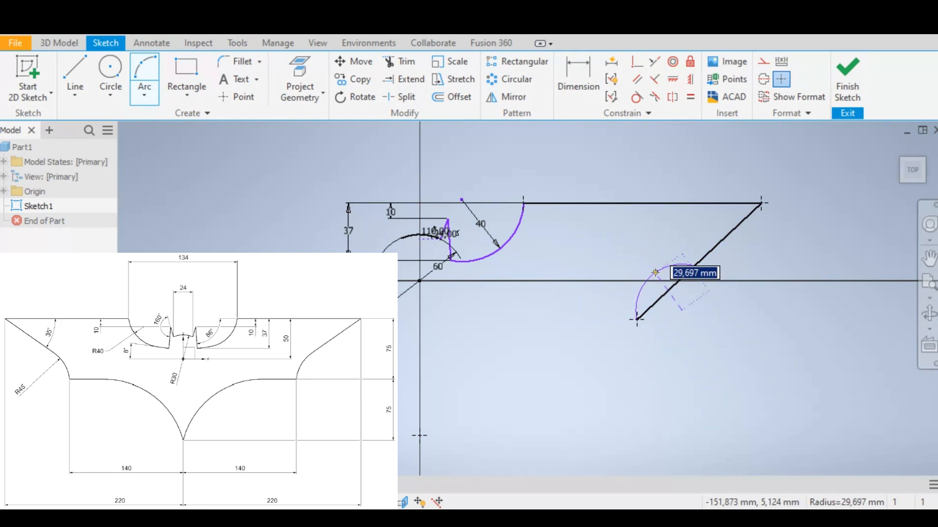
type("45")
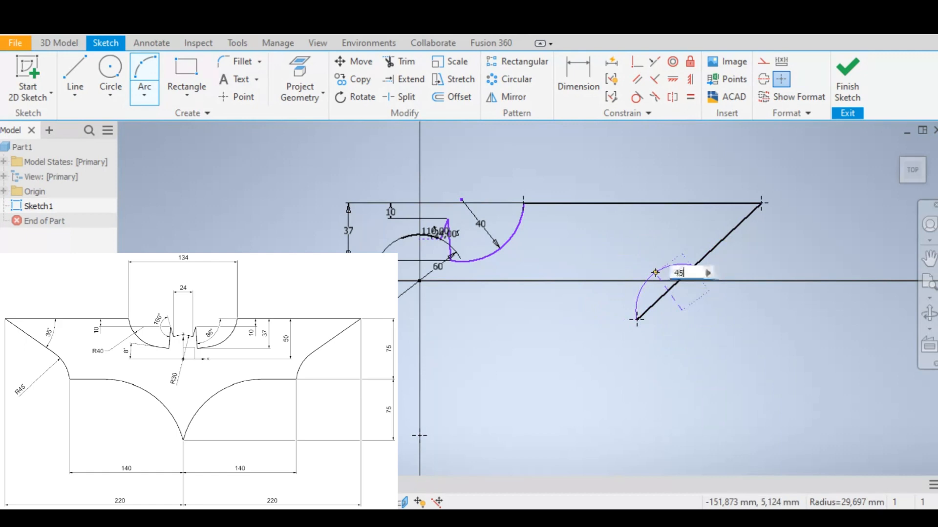
key("Tab")
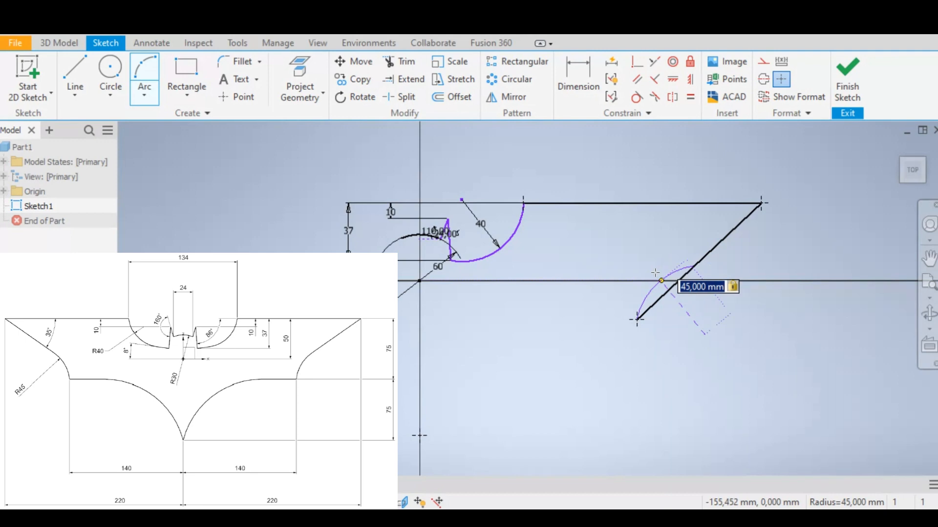
key("Return")
right_click(749, 308)
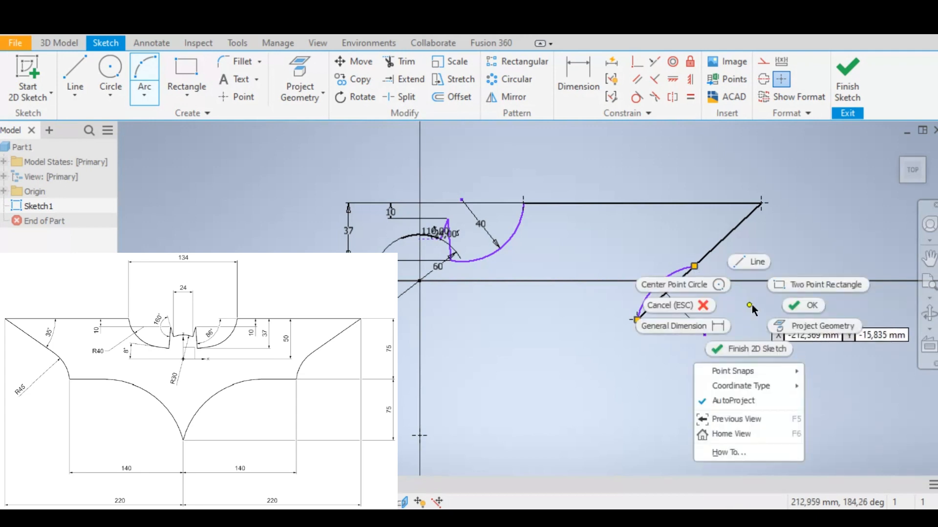
left_click(791, 306)
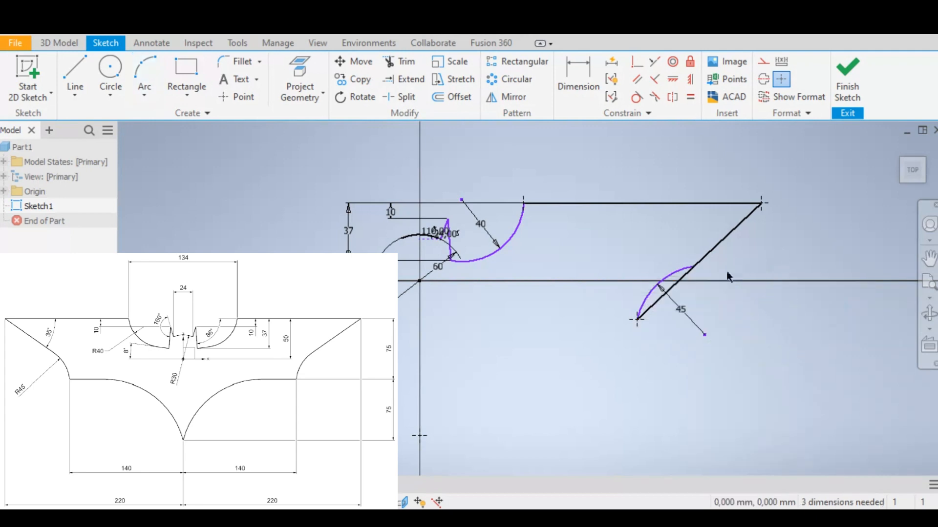
Trim the part of the slanted wing line that runs between the 45 mm arc's two endpoints.
scroll(723, 279, "up", 3)
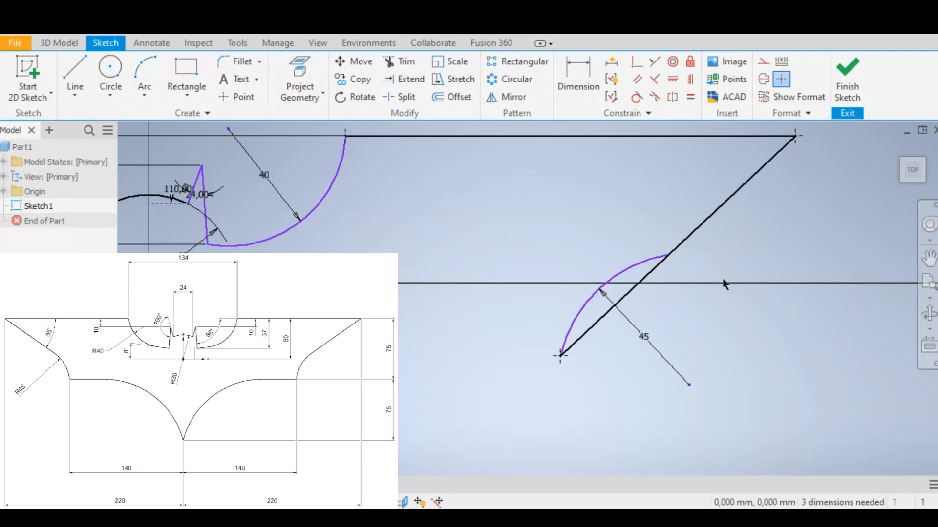
middle_click_drag(719, 279, 685, 318)
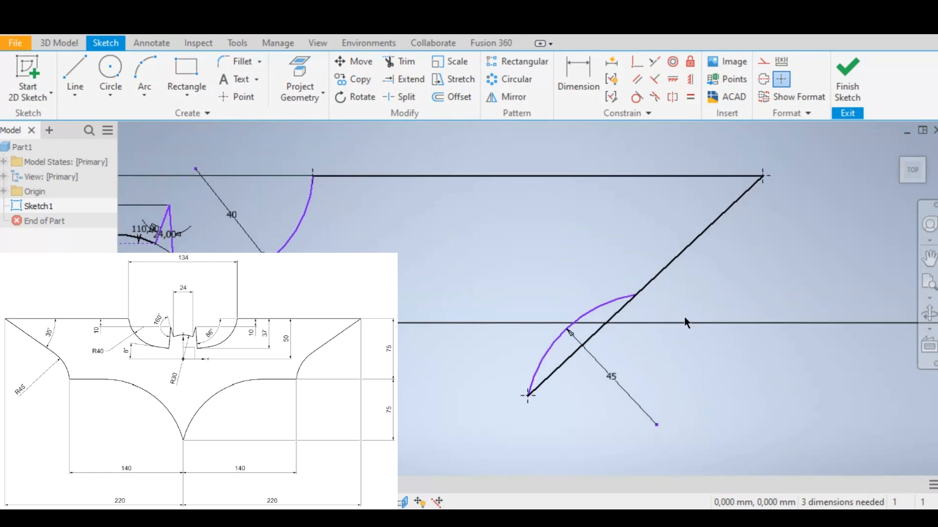
left_click(403, 66)
left_click(600, 328)
left_click(600, 327)
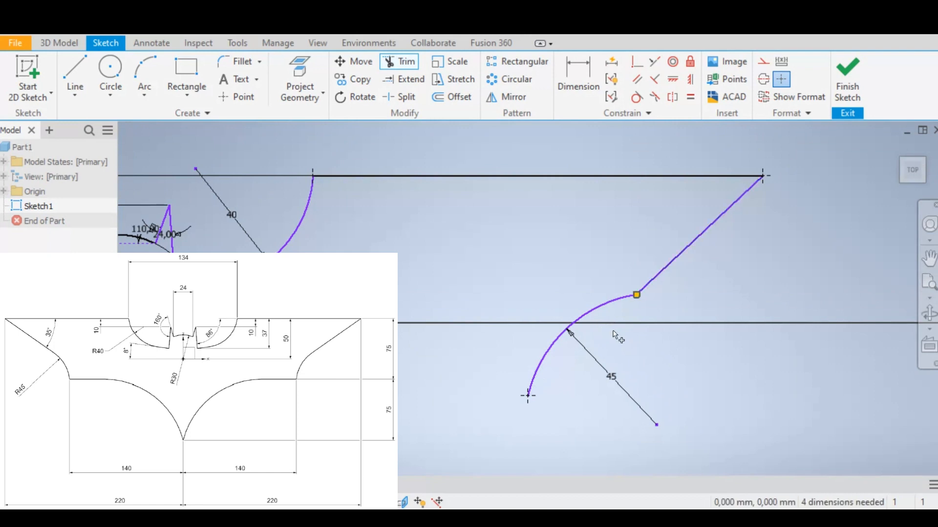
right_click(509, 256)
left_click(547, 256)
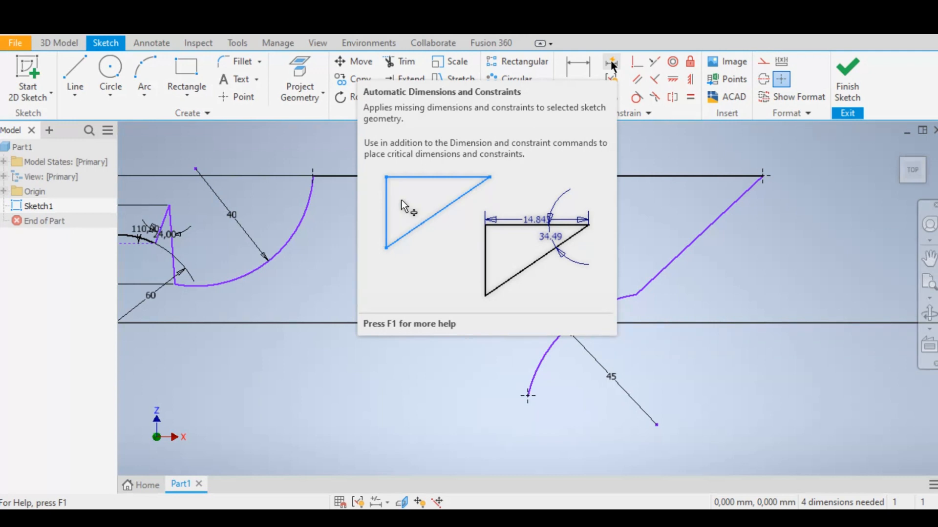
Apply automatic dimensions and constraints to the slanted wing line and the horizontal wing edge.
left_click(612, 63)
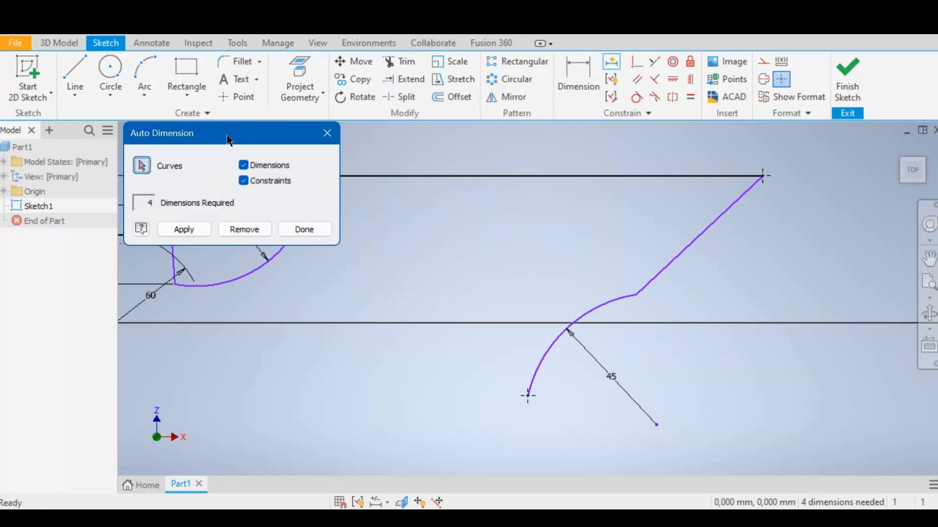
mouse_move(228, 142)
left_mouse_down()
mouse_move(363, 189)
mouse_move(277, 229)
mouse_move(265, 267)
left_mouse_up()
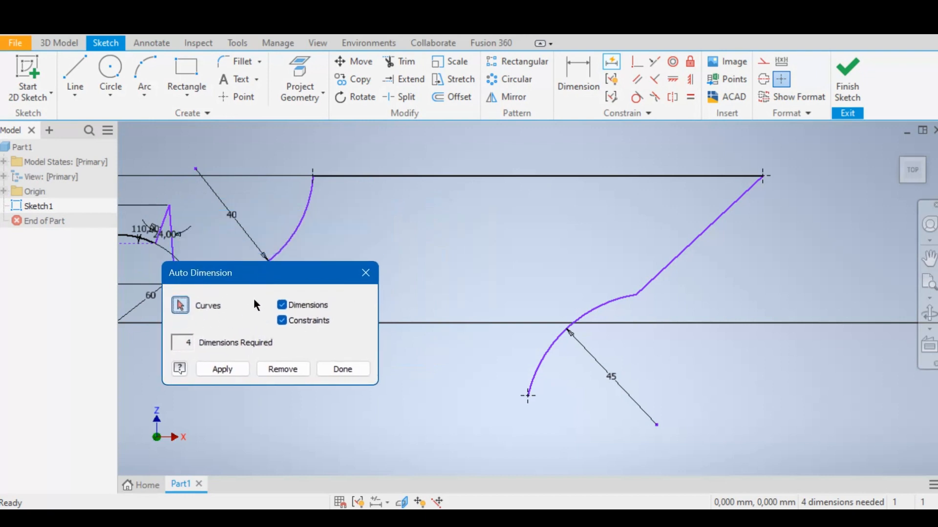
left_click(735, 206)
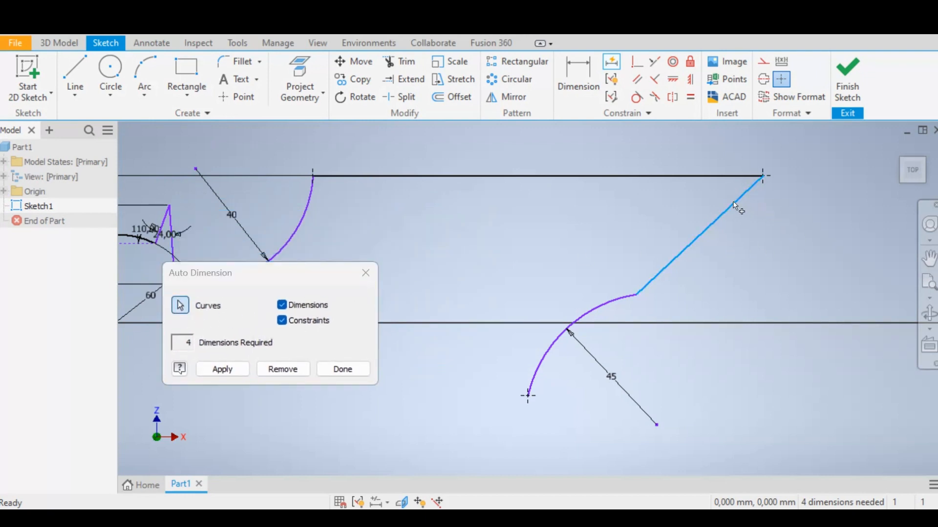
left_click(751, 172)
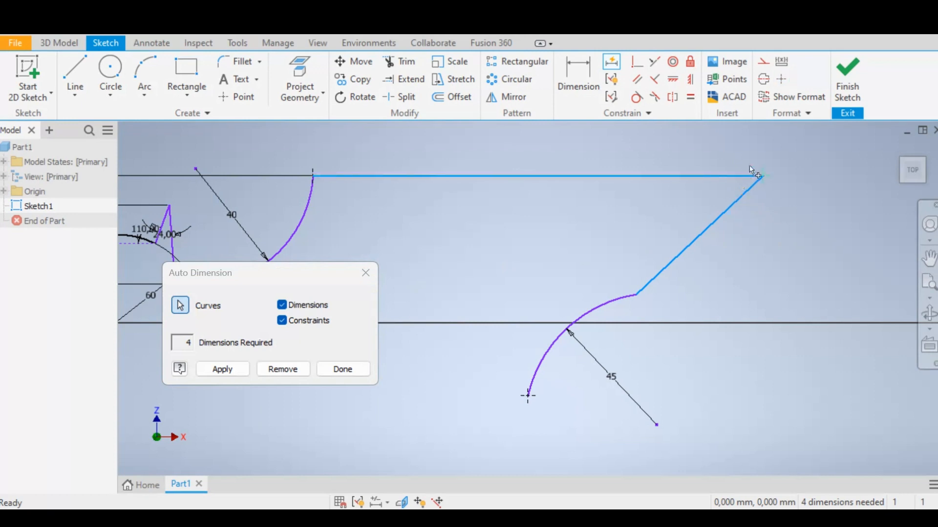
left_click(222, 372)
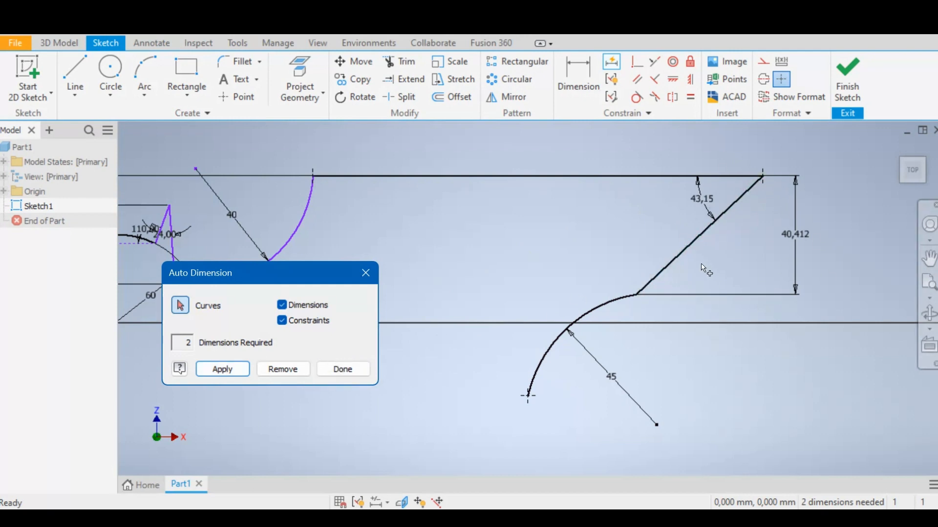
left_click(347, 370)
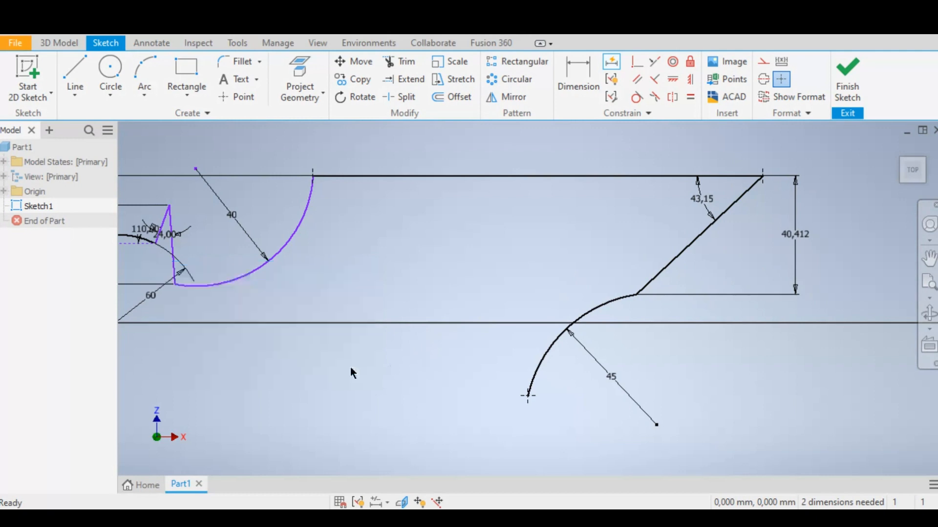
Set the angle between the slanted wing line and the horizontal wing edge to 35 degrees.
double_click(704, 204)
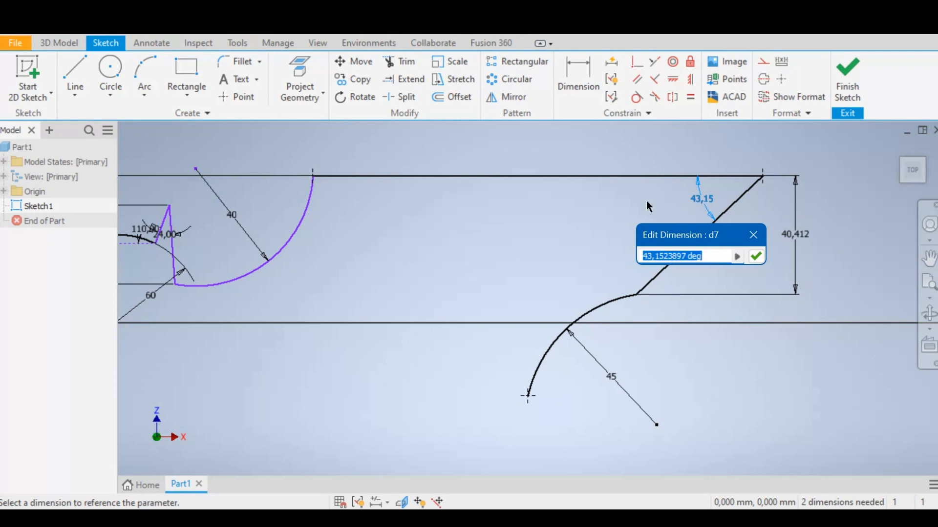
type("35")
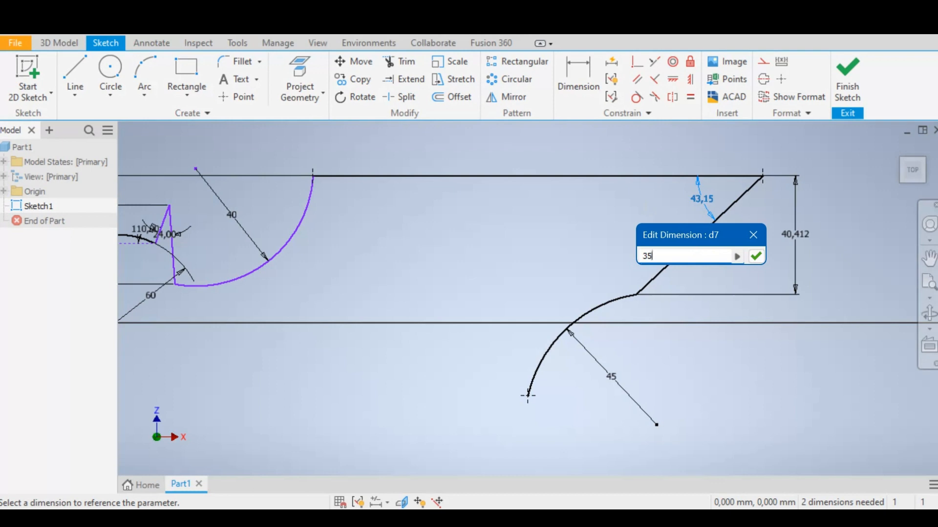
key("Return")
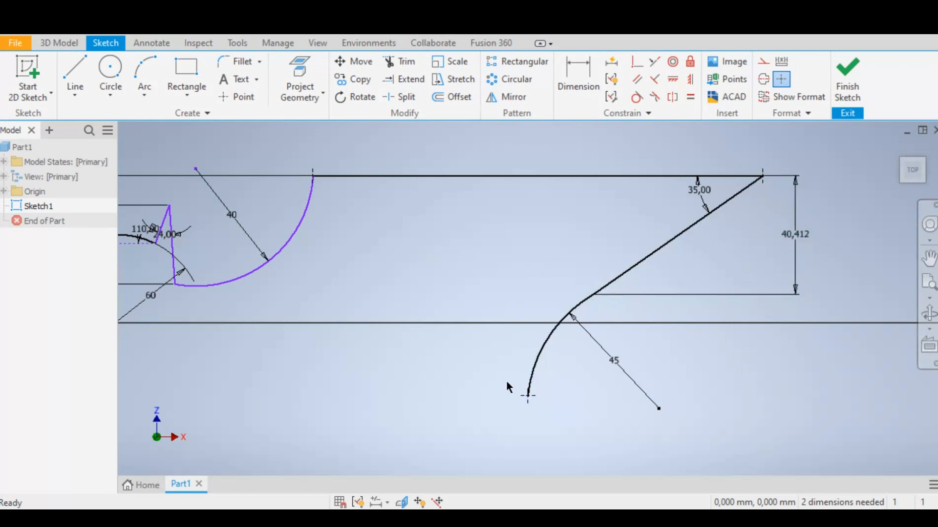
right_click(428, 253)
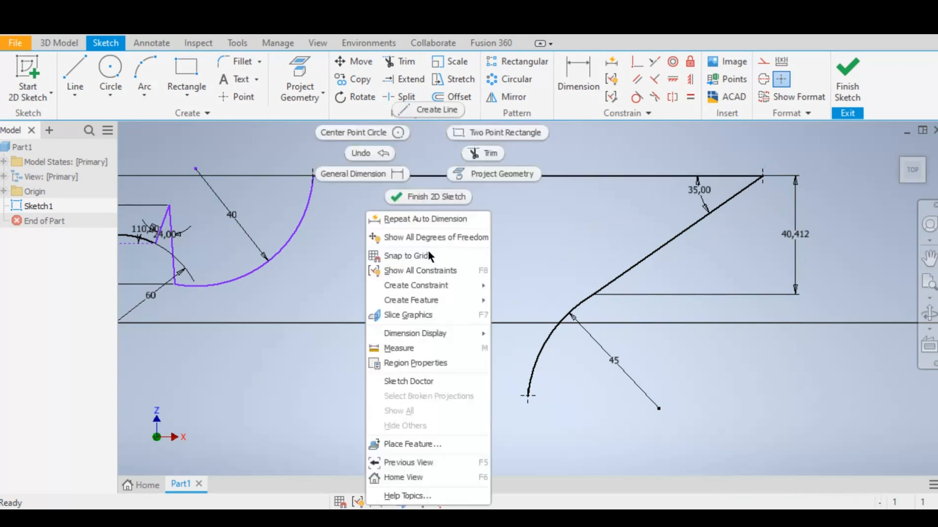
left_click(530, 224)
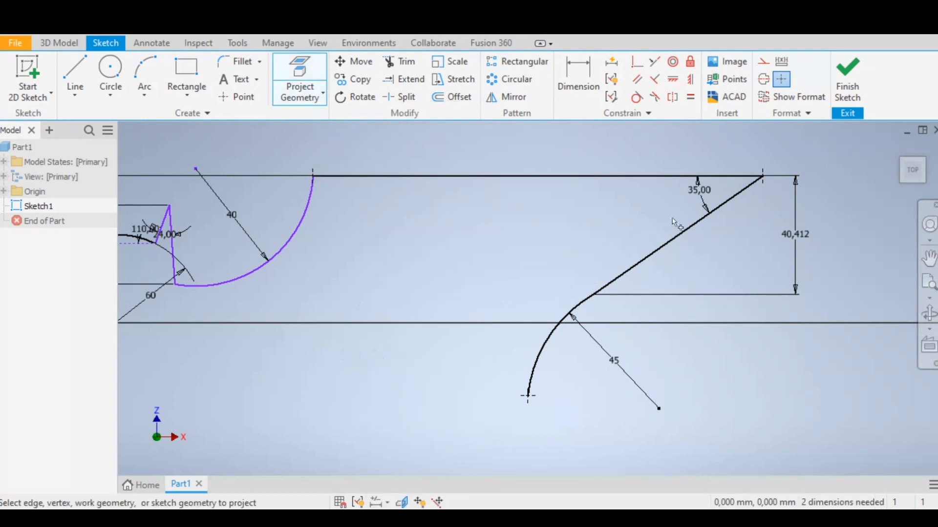
Draw a 30 mm horizontal line from the 45 mm arc's end at X -140, Y -25 mm toward the vertical axis.
middle_click_drag(323, 383, 438, 337)
scroll(436, 337, "down", 1)
scroll(437, 340, "down", 1)
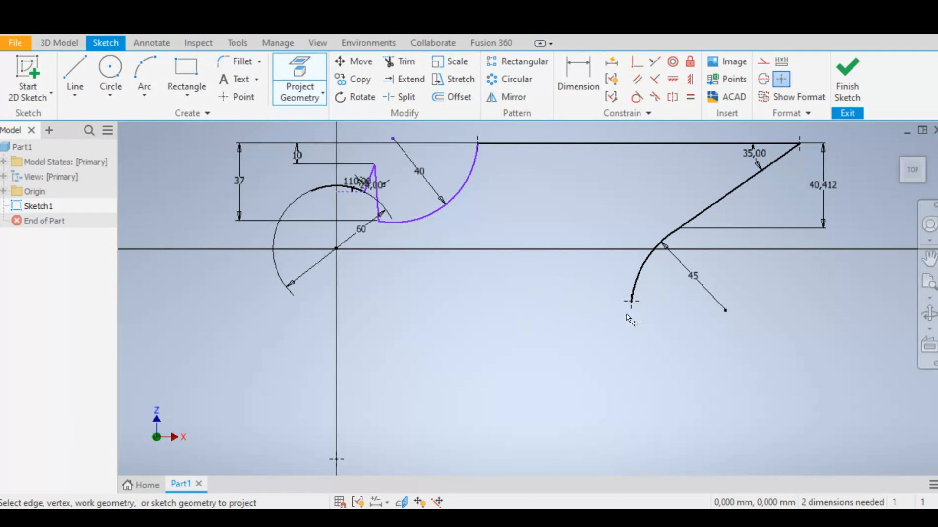
left_click(75, 78)
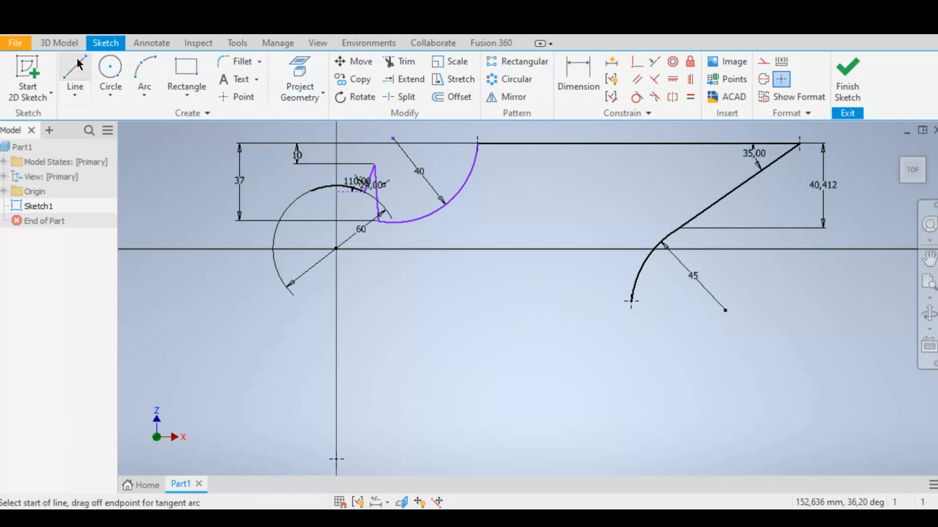
left_click(632, 301)
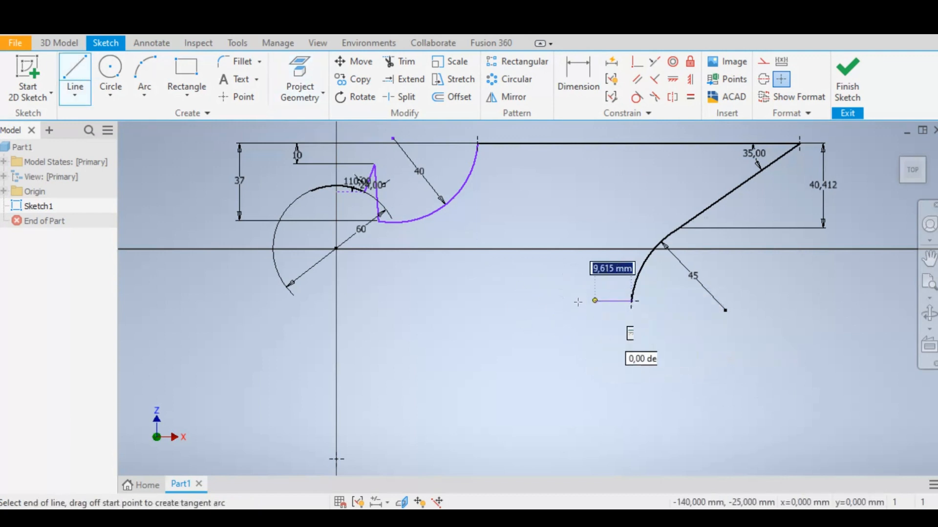
type("30")
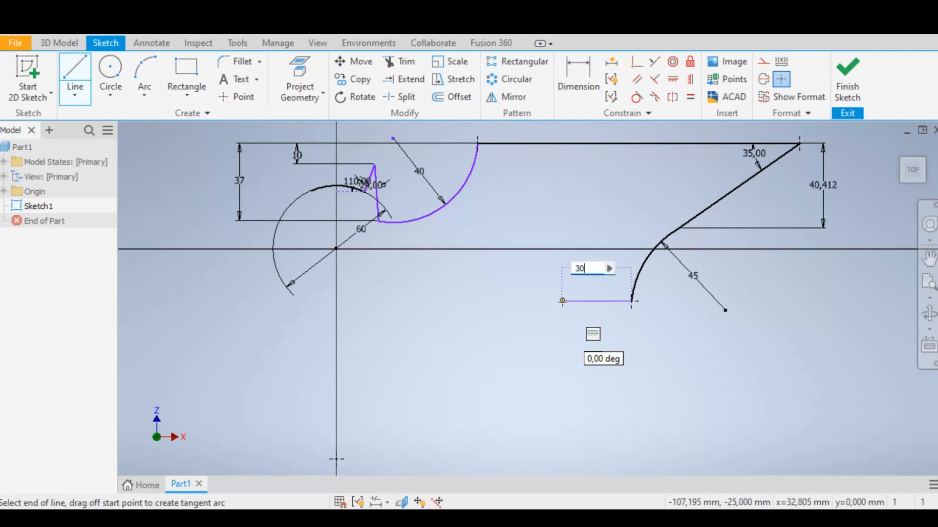
key("Return")
right_click(564, 342)
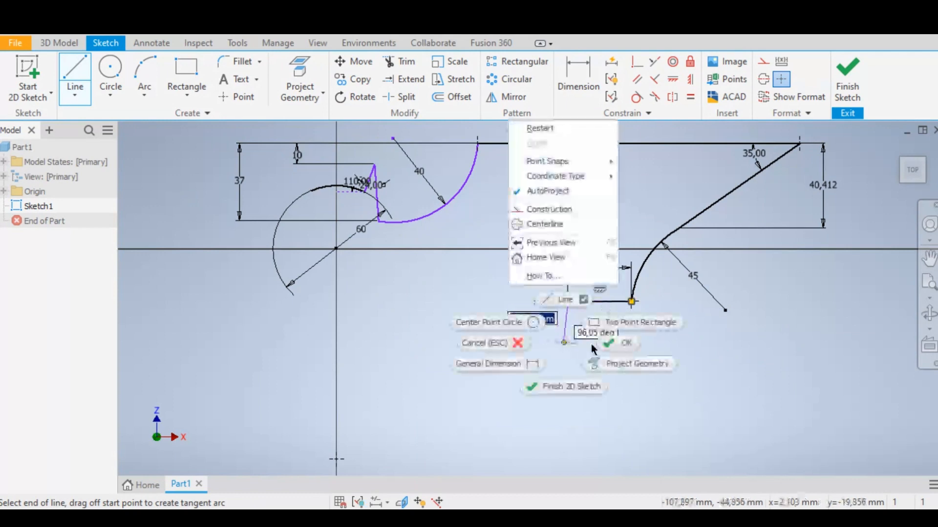
left_click(605, 342)
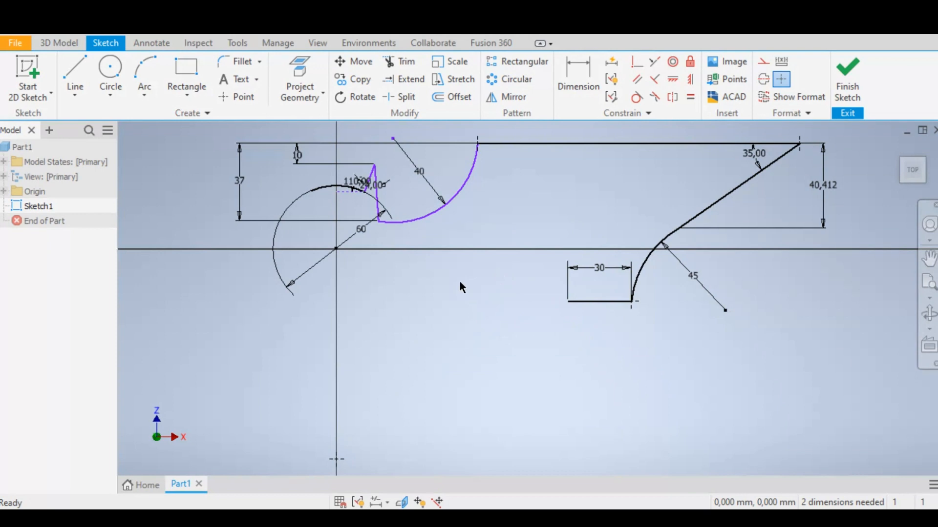
Draw an arc from the point at X 0, Y -100 mm to the inner end of the 30 mm line, tangent to that line.
left_click(144, 74)
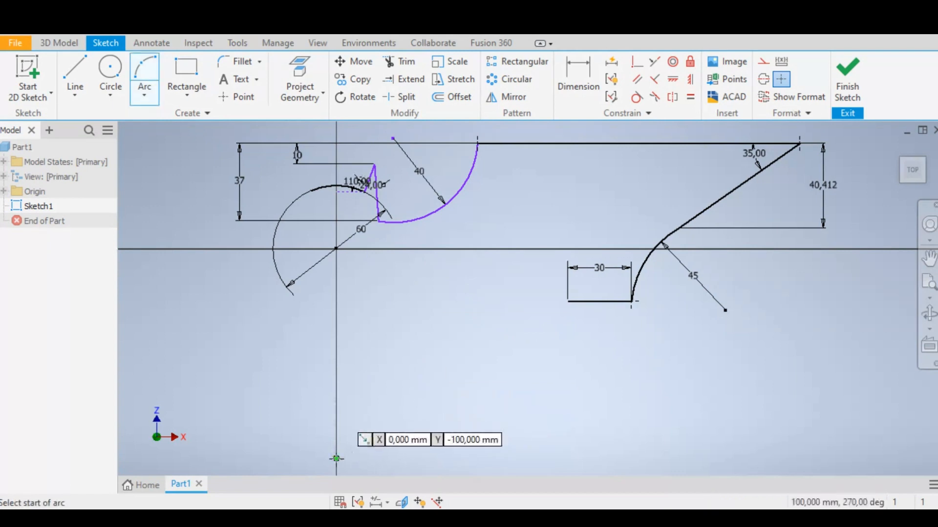
left_click(336, 459)
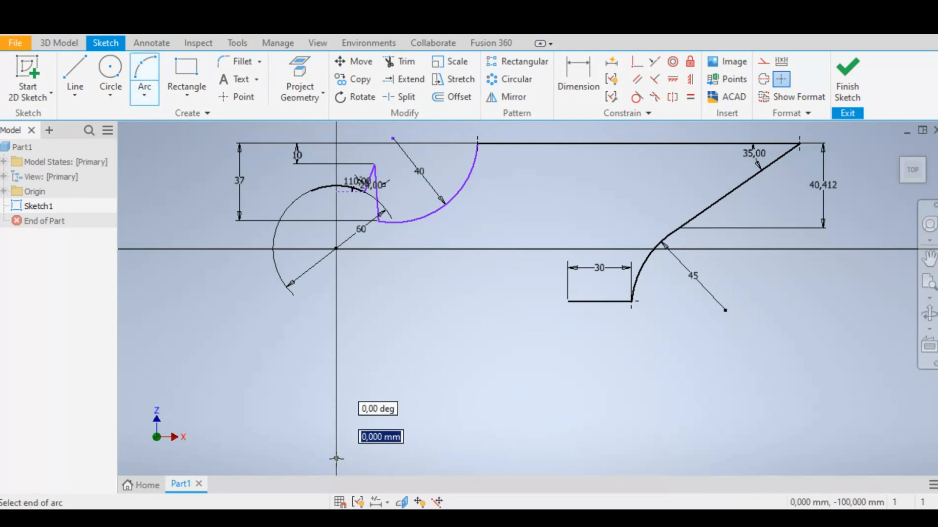
left_click(568, 300)
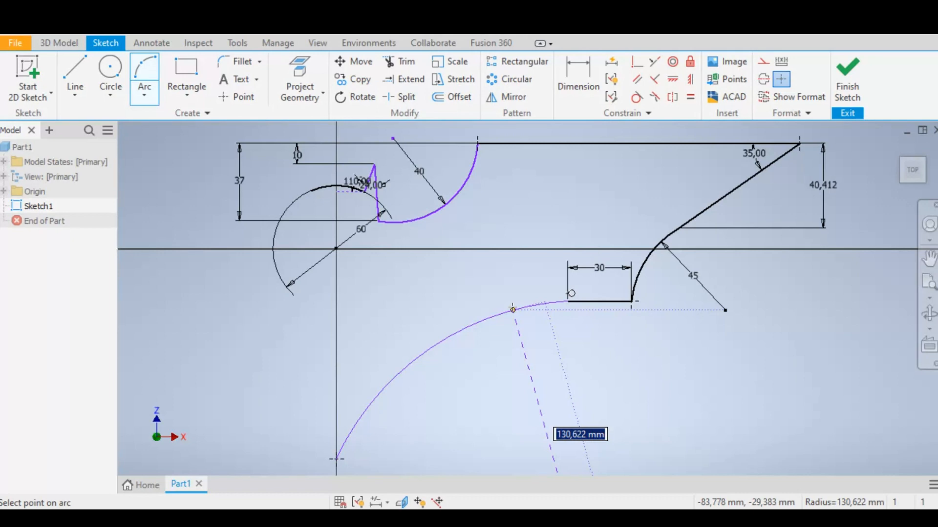
left_click(483, 318)
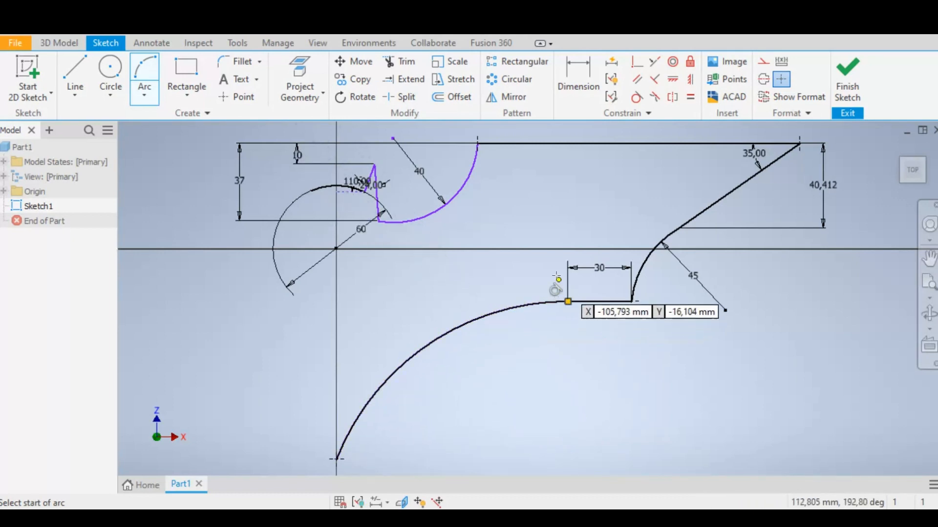
right_click(525, 355)
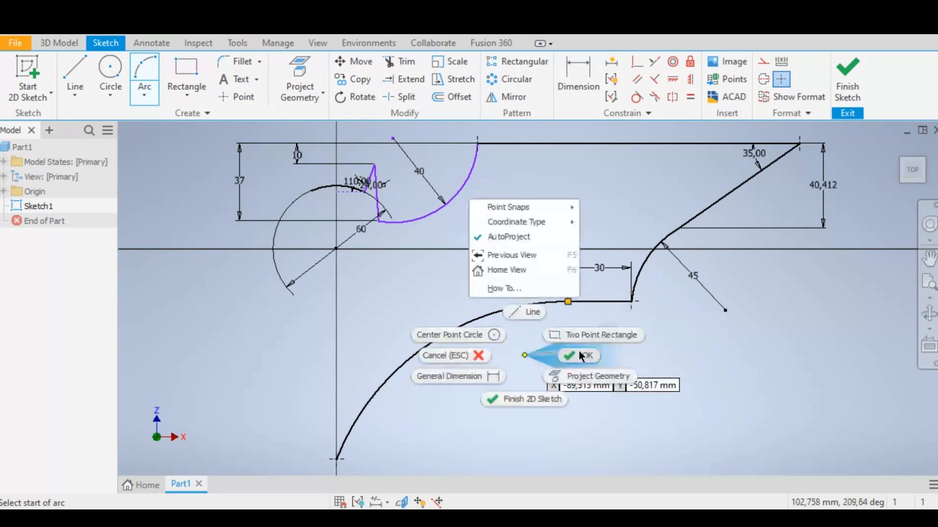
left_click(580, 355)
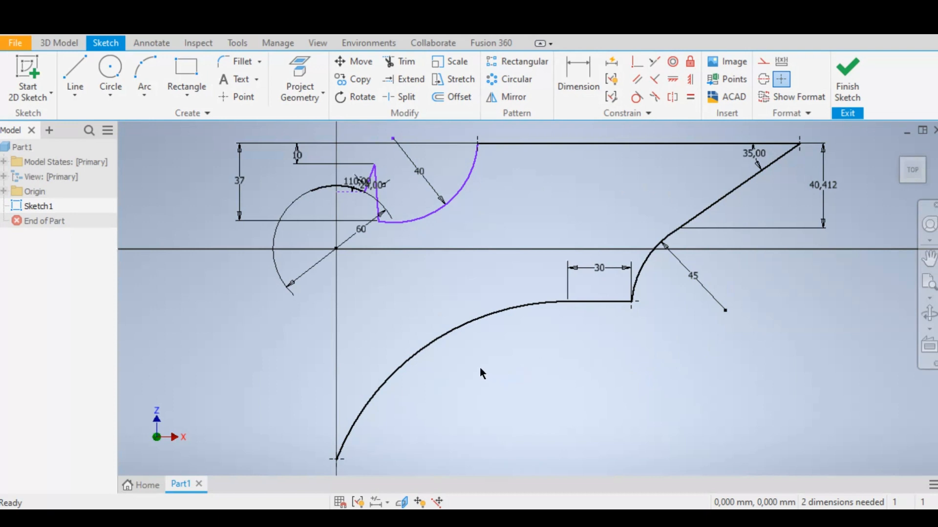
Draw a 140 mm vertical line along the axis from the tail point at X 0, Y -100 mm up past the head arc.
middle_click_drag(480, 368, 559, 370)
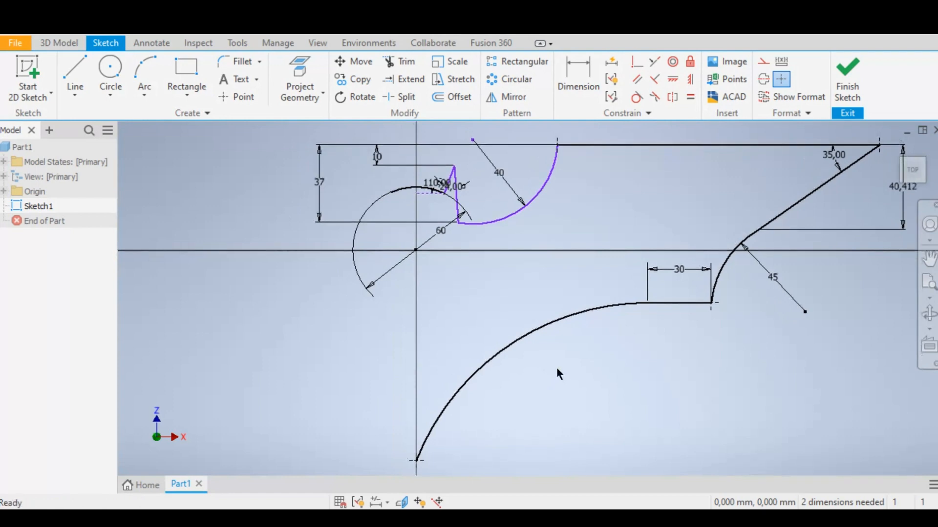
scroll(559, 368, "down", 2)
middle_click_drag(538, 358, 605, 350)
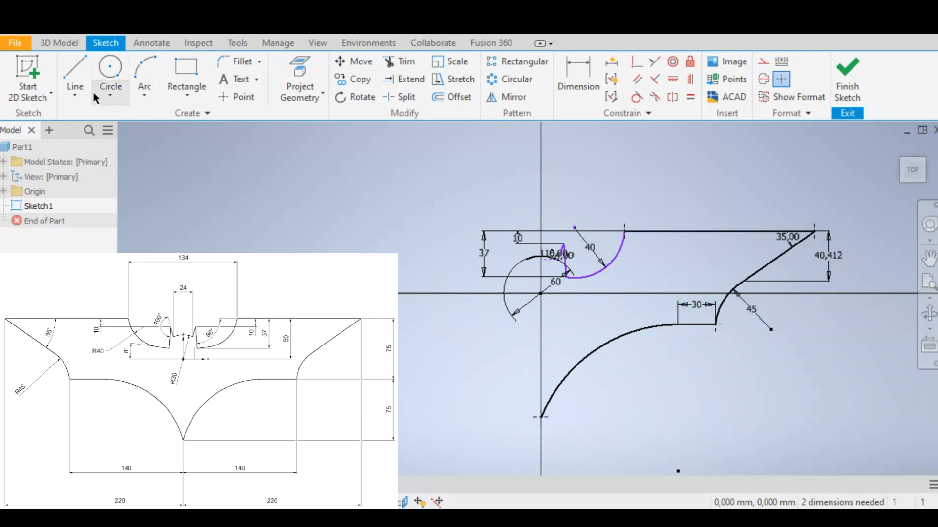
left_click(79, 73)
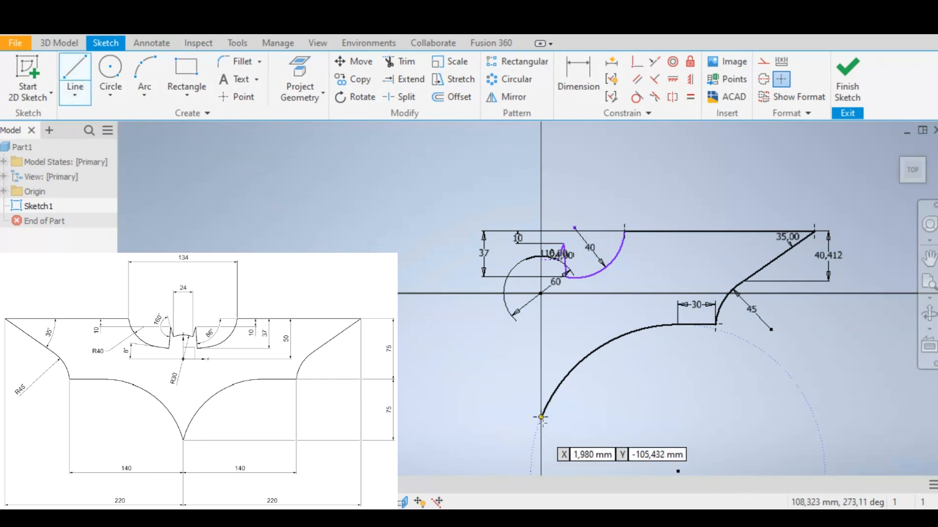
left_click(541, 417)
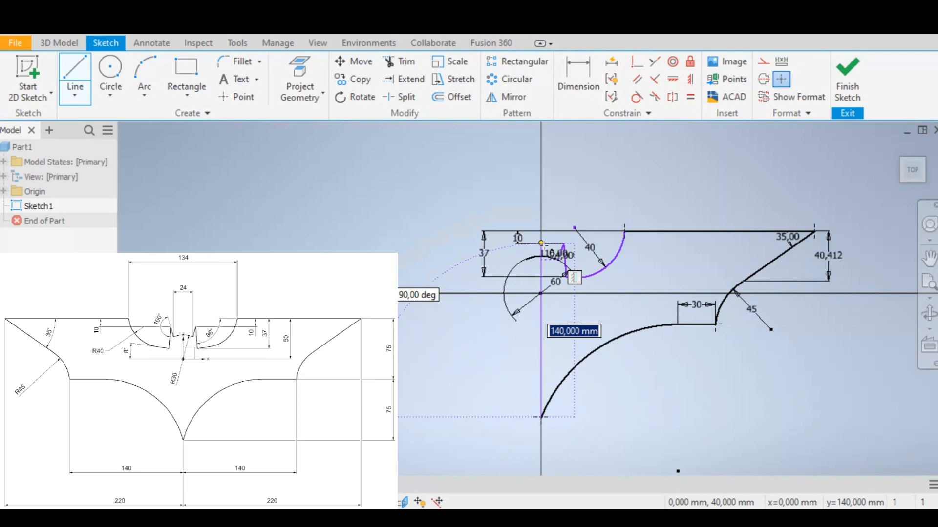
left_click(541, 243)
right_click(496, 237)
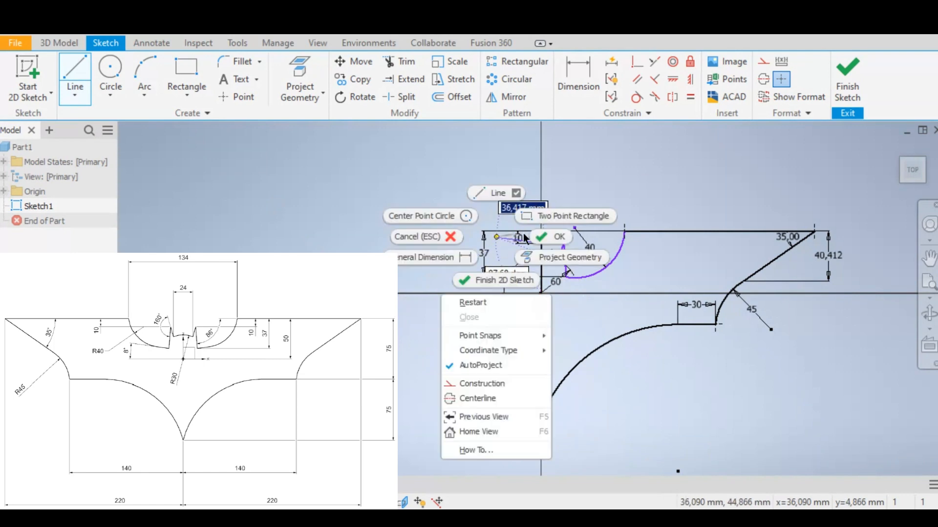
left_click(536, 238)
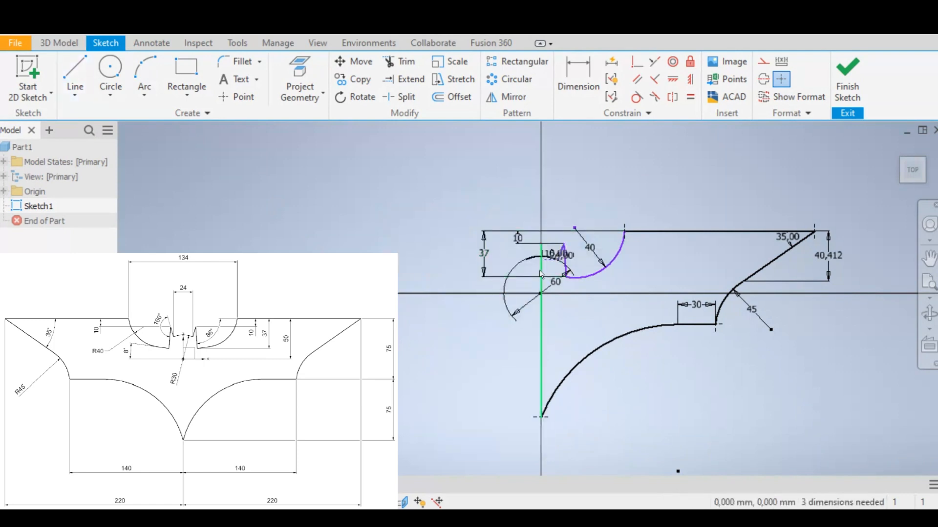
Trim the vertical line above the head arc and the half of the head arc beyond the centre line.
scroll(523, 281, "up", 2)
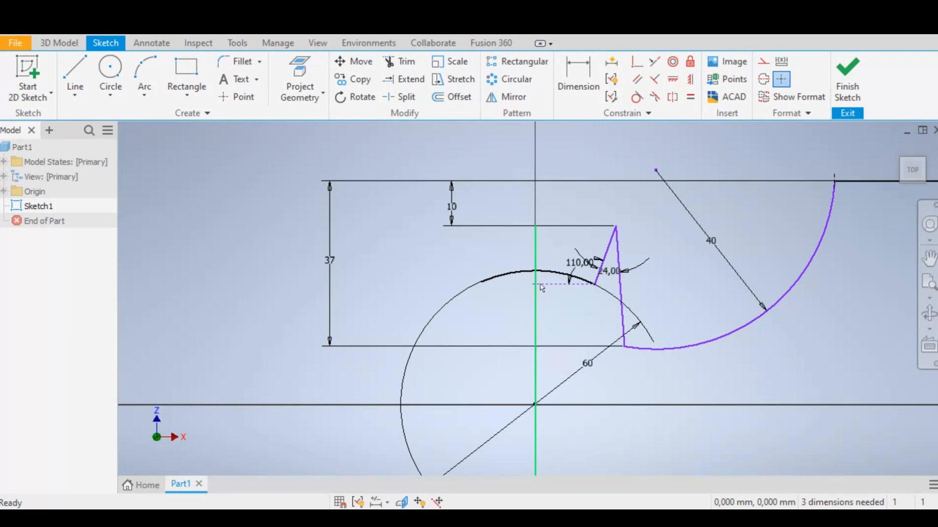
left_click(403, 62)
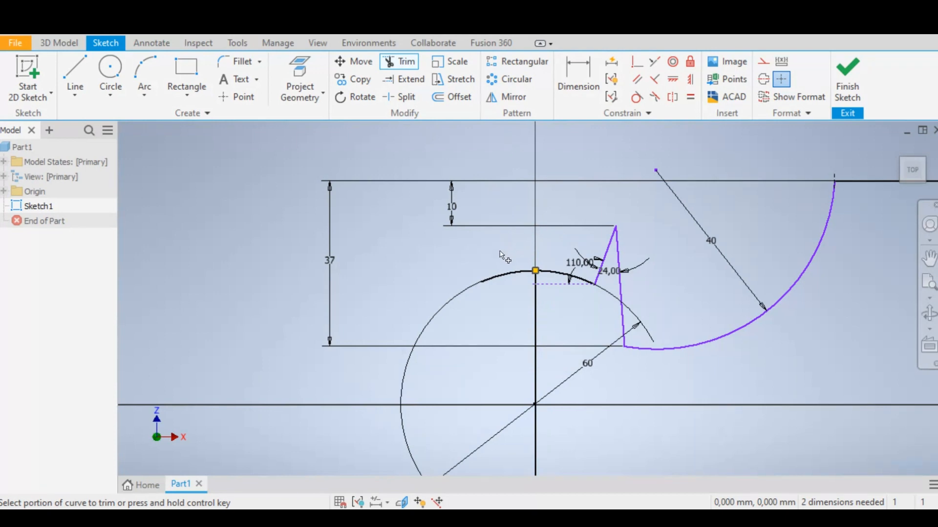
left_click_drag(507, 247, 503, 291)
right_click(404, 253)
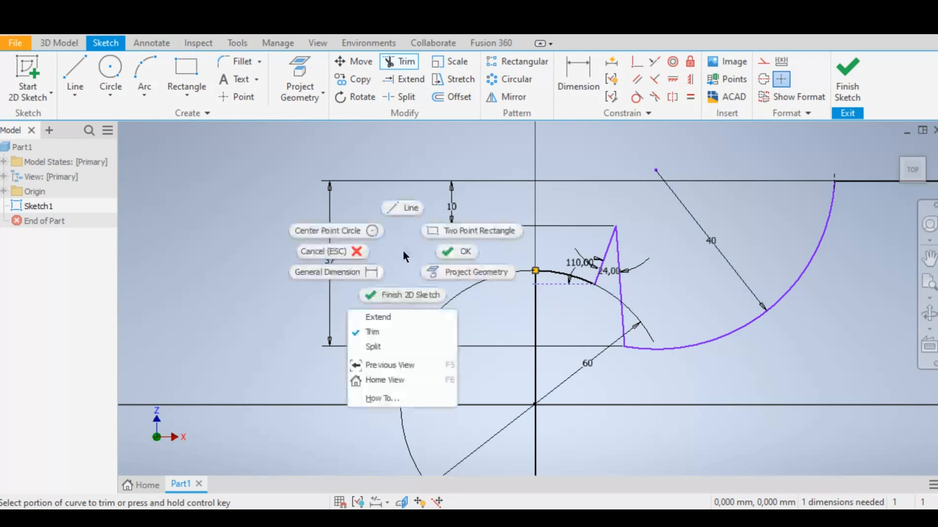
left_click(457, 248)
Mirror the whole half profile, from the head arc and ear around the wing to the tail arc, about the vertical centre line.
scroll(595, 355, "up", 5)
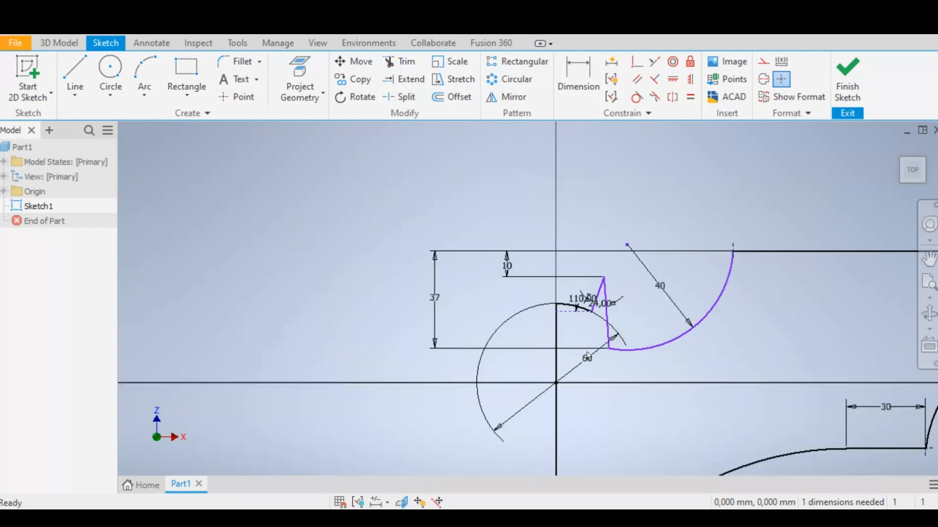
scroll(593, 354, "down", 3)
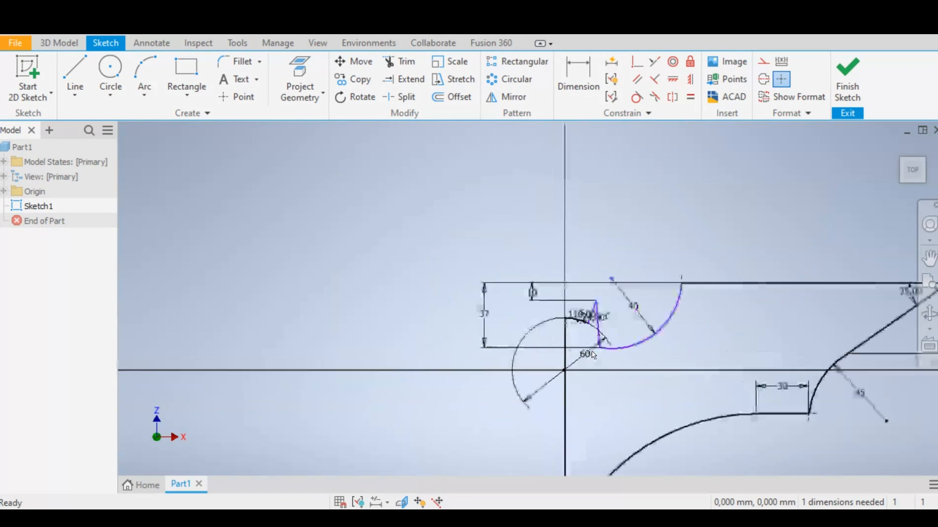
scroll(642, 378, "up", 2)
middle_click_drag(642, 379, 632, 285)
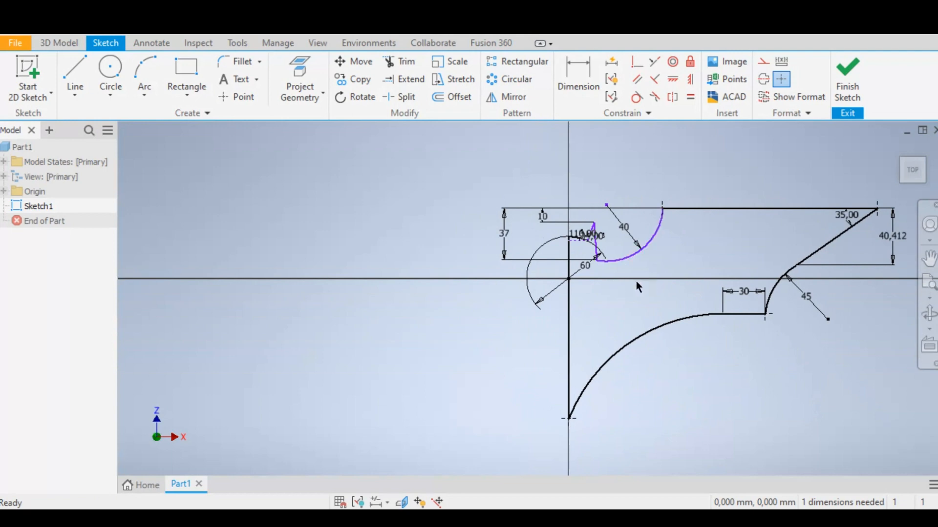
left_click(507, 97)
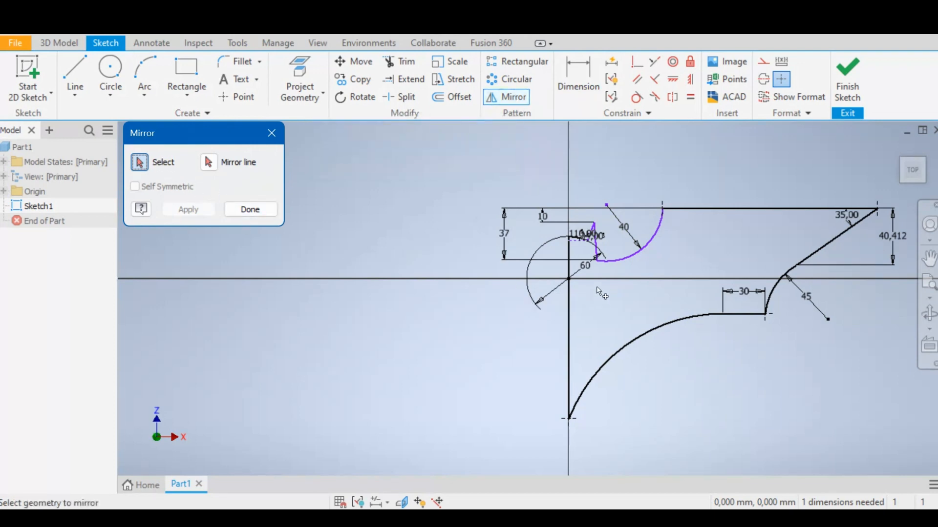
left_click(585, 237)
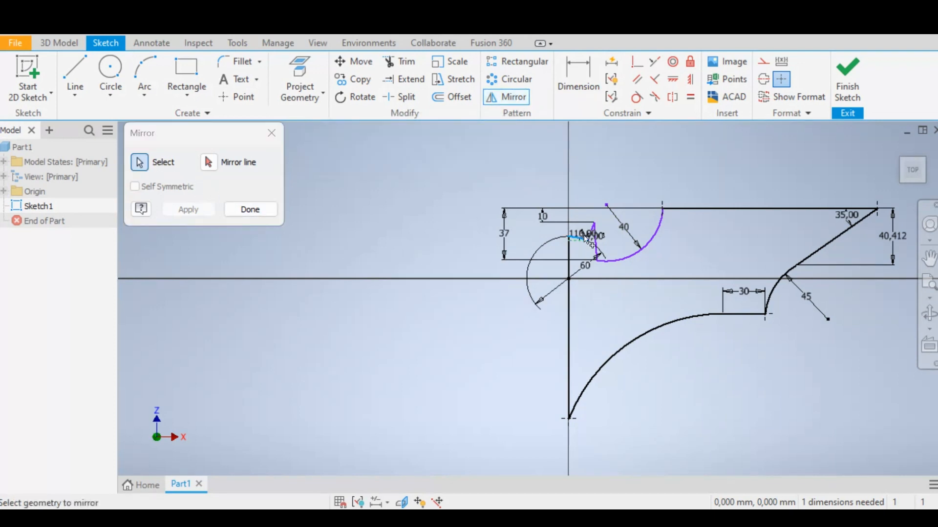
left_click(595, 242)
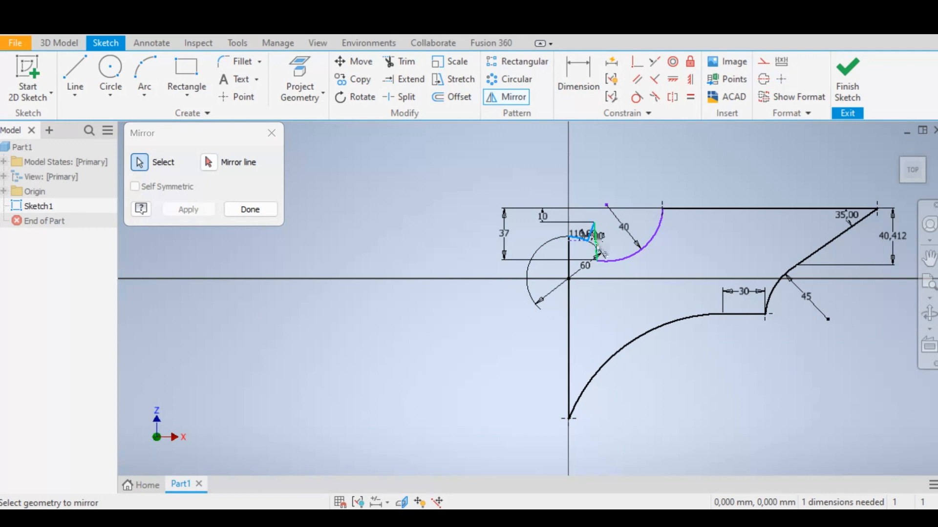
left_click(633, 257)
left_click(746, 209)
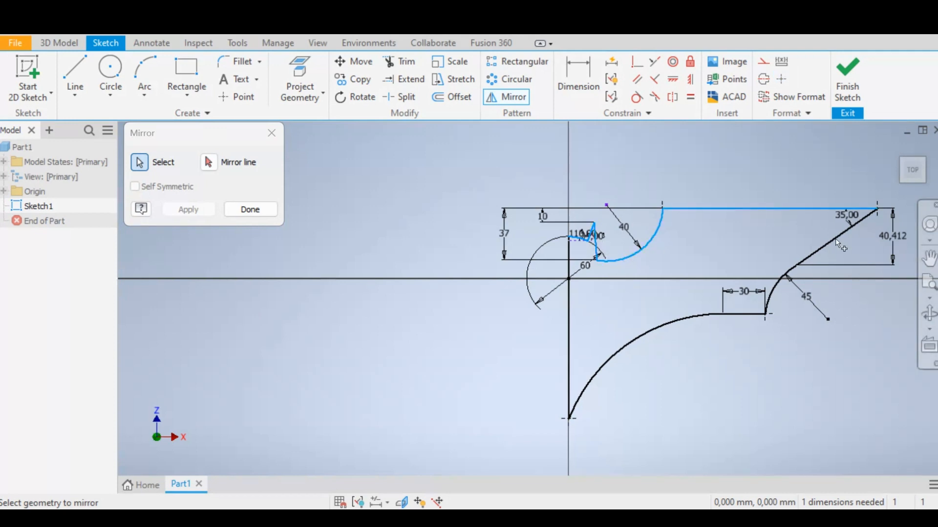
left_click(775, 288)
left_click(743, 314)
left_click(683, 318)
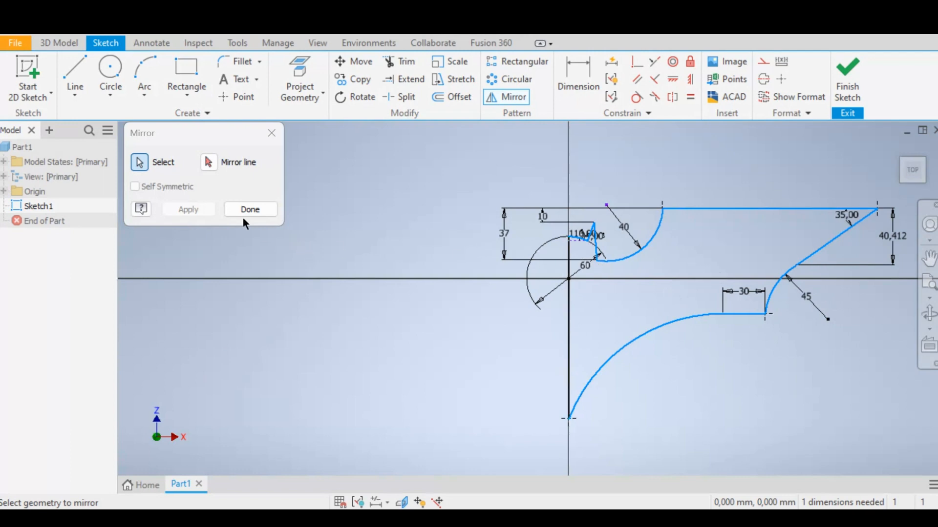
left_click(213, 161)
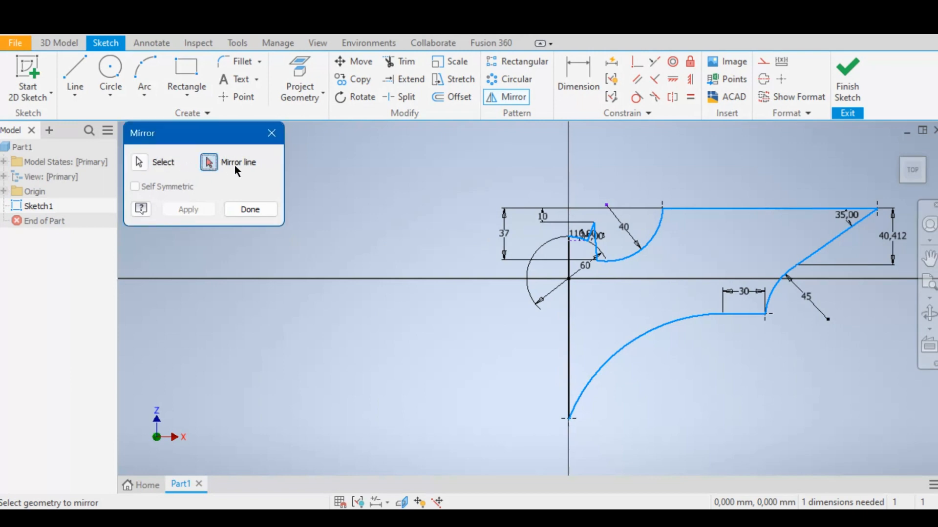
left_click(569, 315)
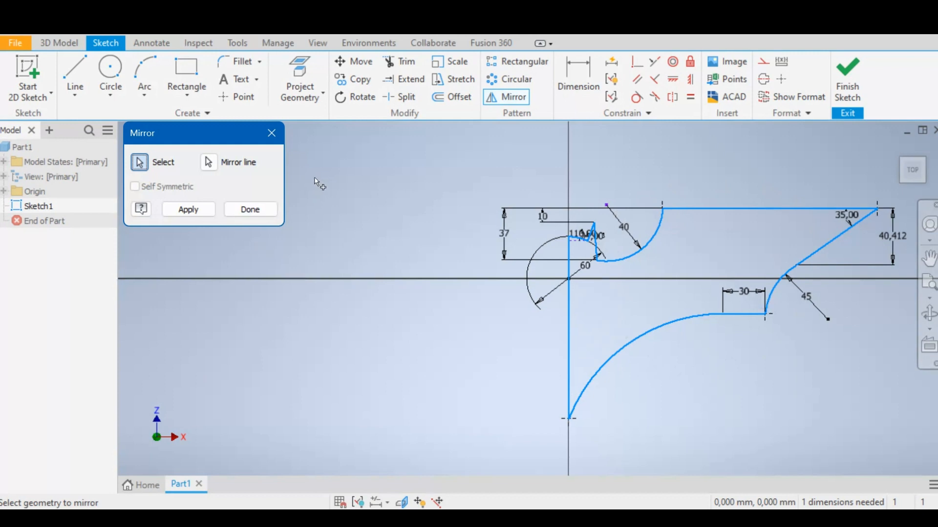
left_click(187, 209)
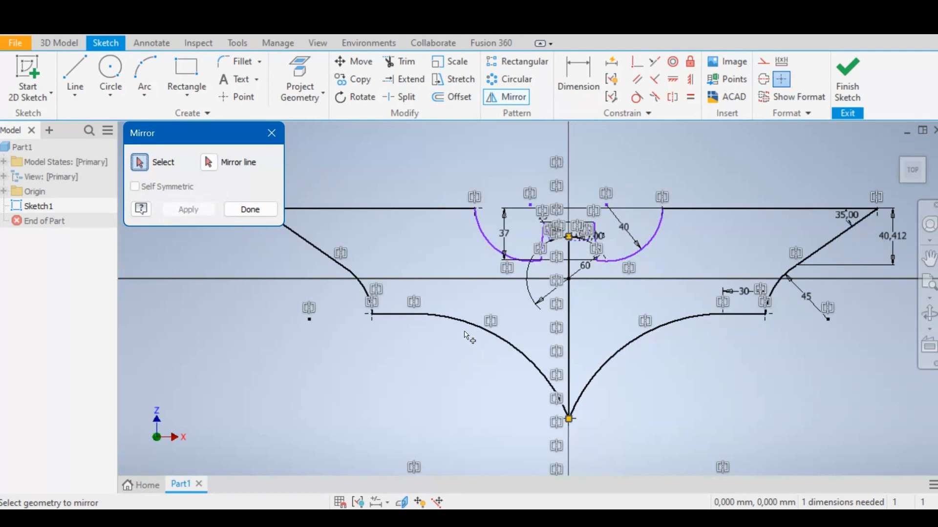
left_click(251, 210)
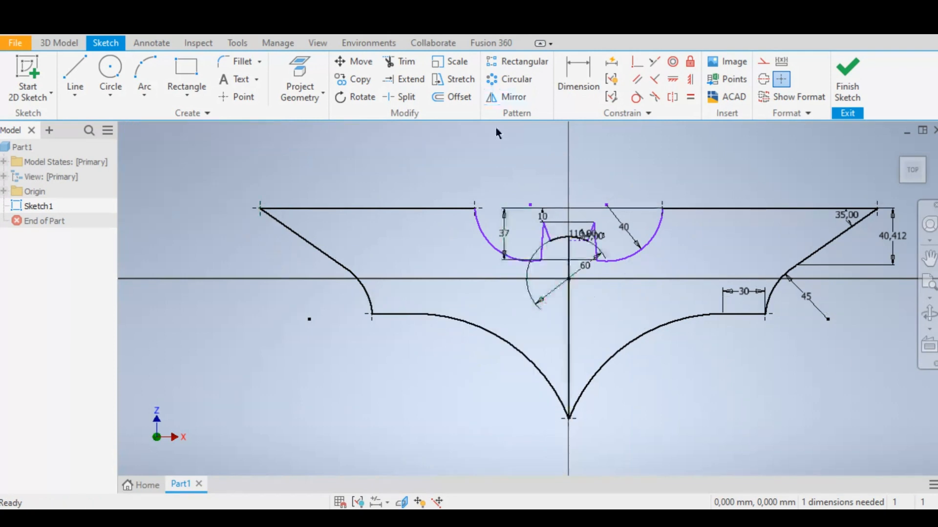
Trim away all segments of the vertical centre line between the head arc and the tail point.
left_click(399, 61)
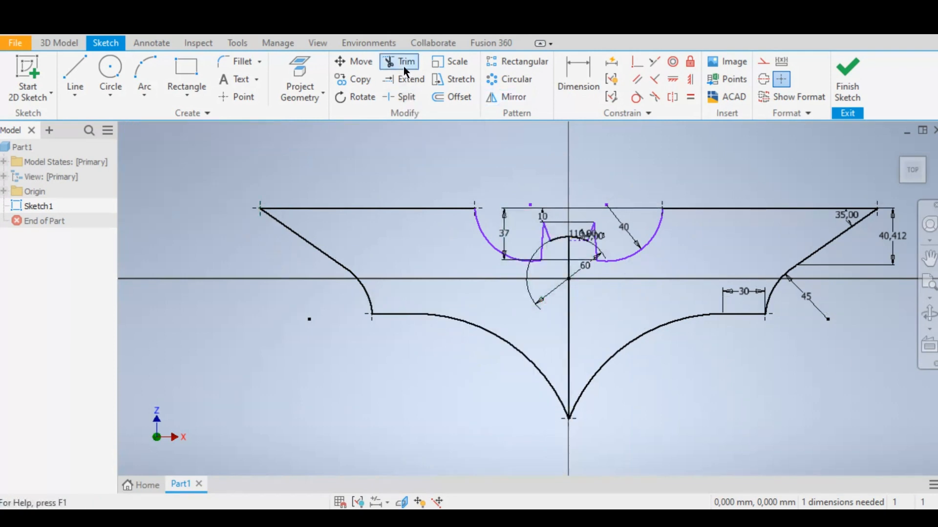
left_click(568, 240)
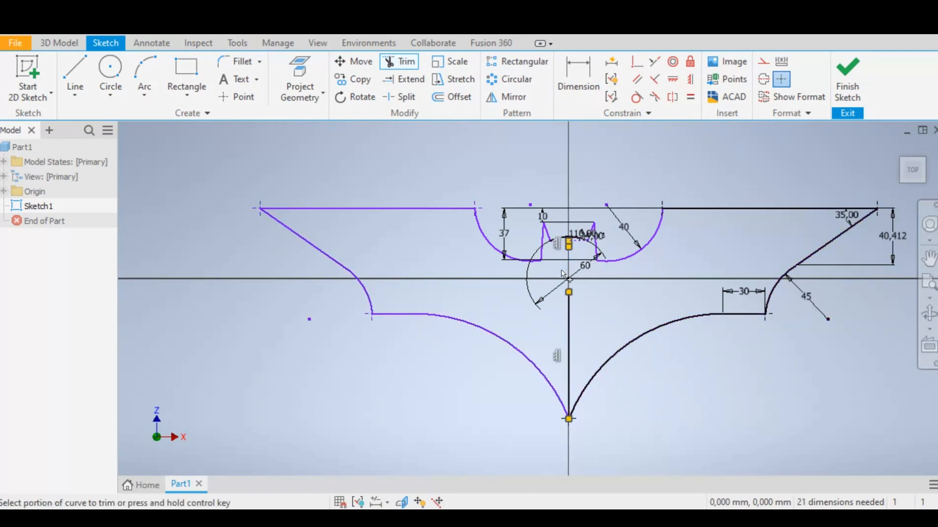
left_click(568, 306)
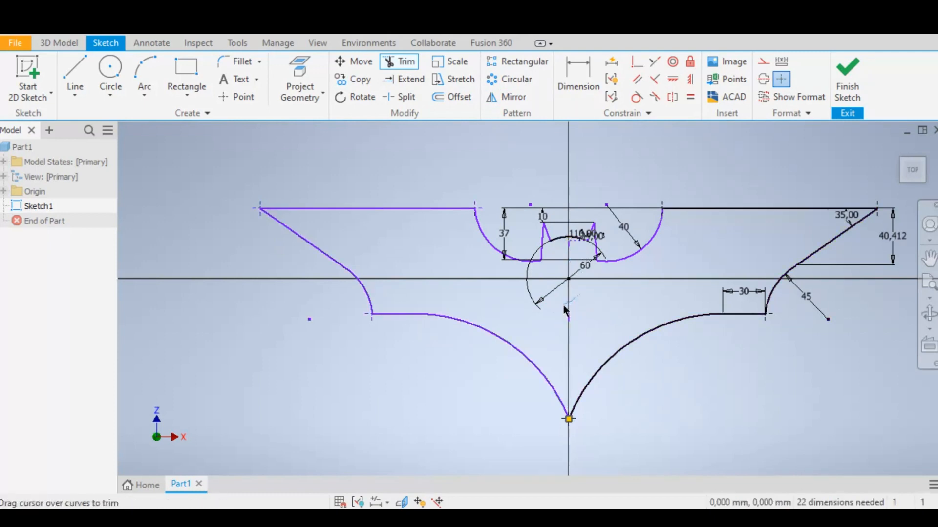
left_click(567, 314)
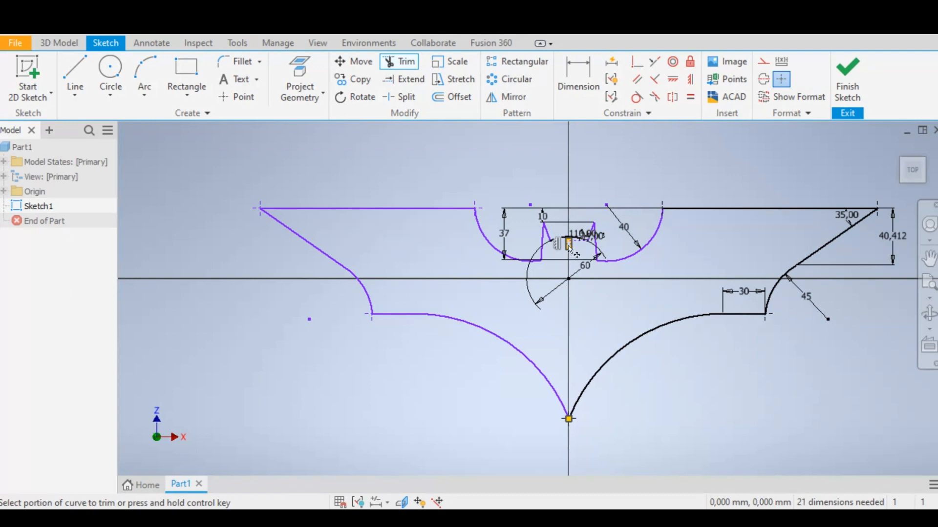
left_click(568, 245)
right_click(393, 166)
left_click(430, 161)
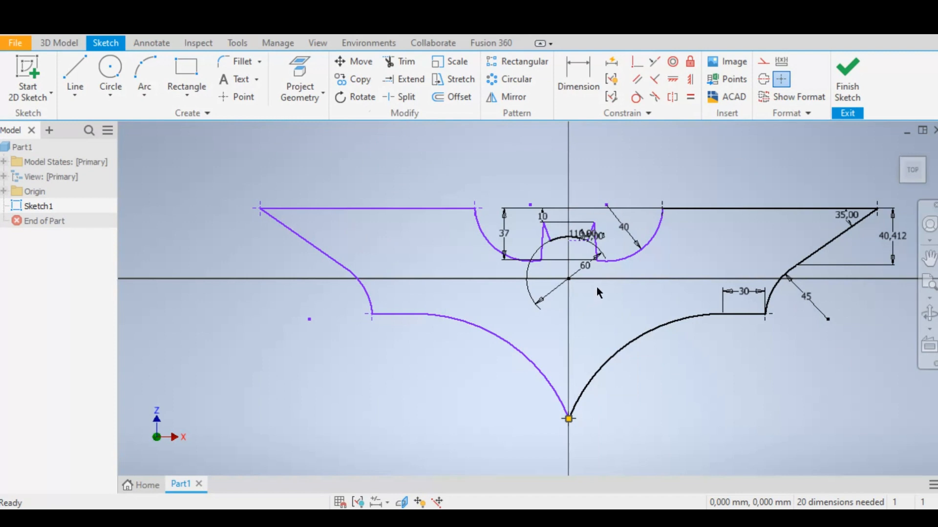
Check the closed bat outline around the head and wings, and finish the sketch.
scroll(586, 276, "up", 4)
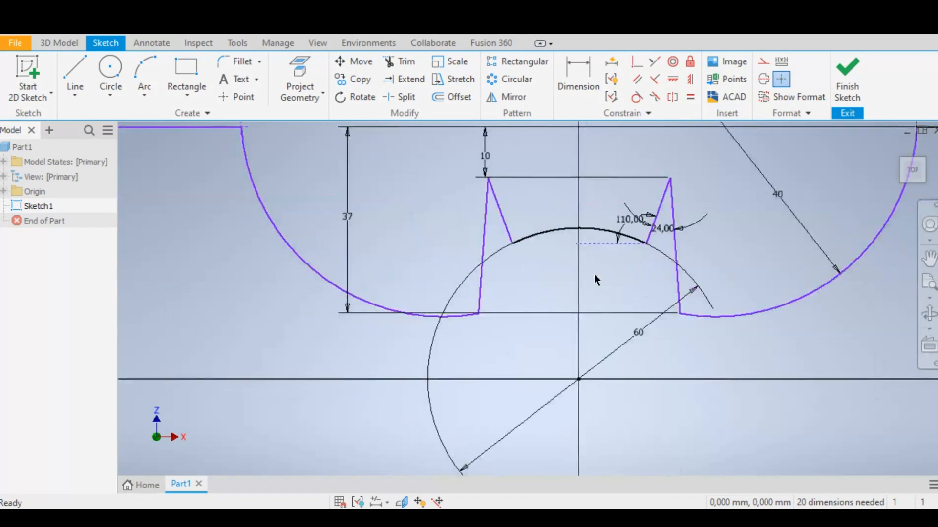
mouse_move(640, 365)
middle_mouse_down()
mouse_move(631, 320)
mouse_move(577, 338)
middle_mouse_up()
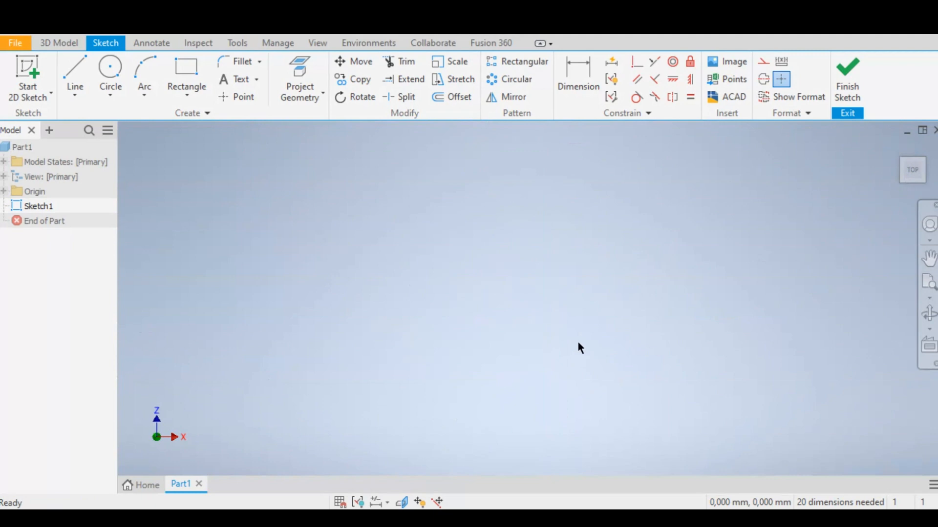
scroll(560, 270, "down", 10)
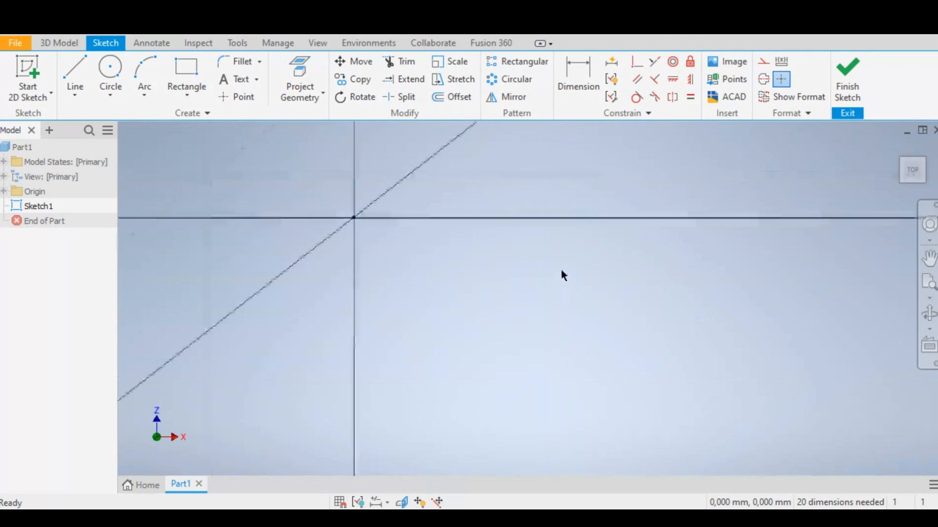
scroll(555, 267, "up", 3)
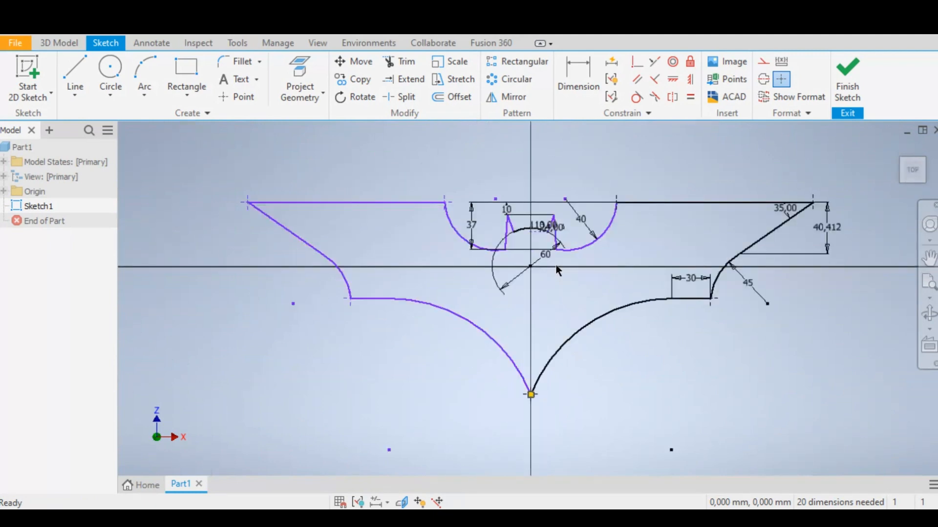
middle_click_drag(560, 282, 577, 312)
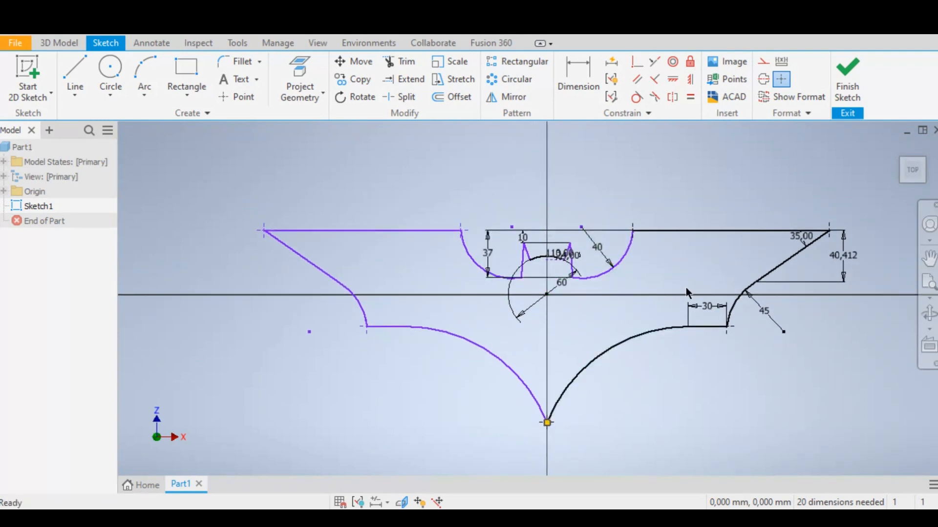
left_click(848, 81)
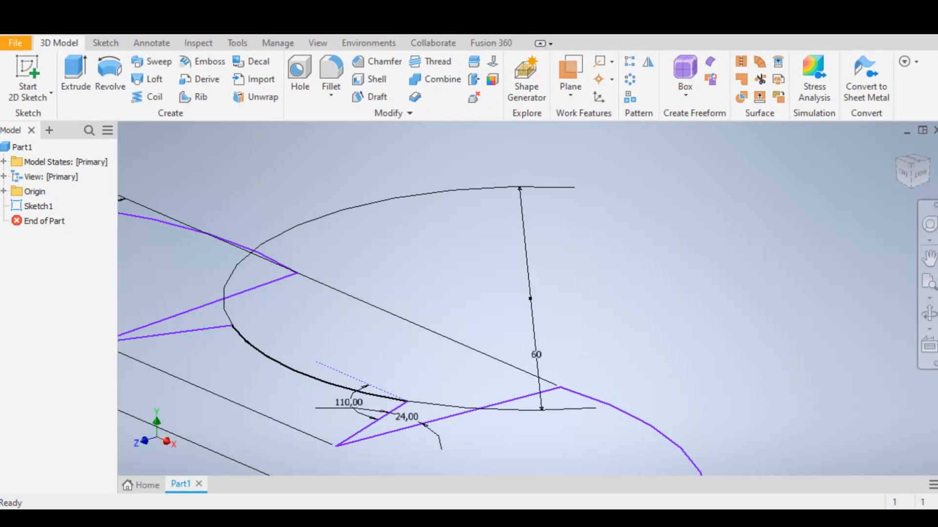
Extrude the bat-shaped profile 10 mm symmetrically about the sketch plane.
middle_click_drag(469, 298, 483, 304, "shift")
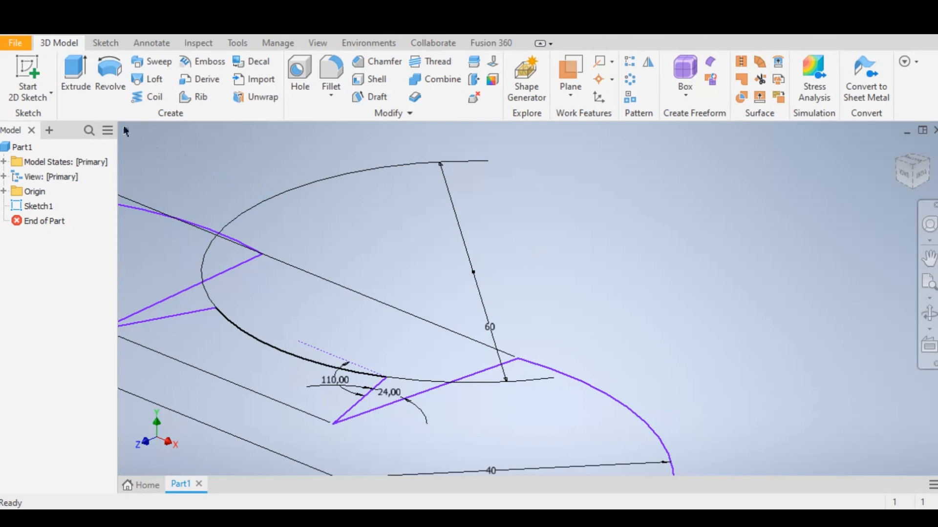
left_click(75, 74)
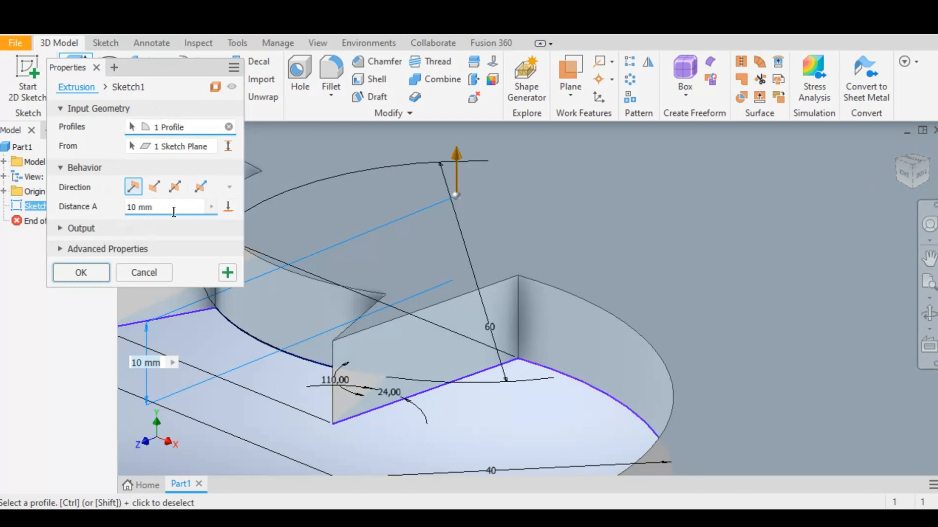
left_click(176, 187)
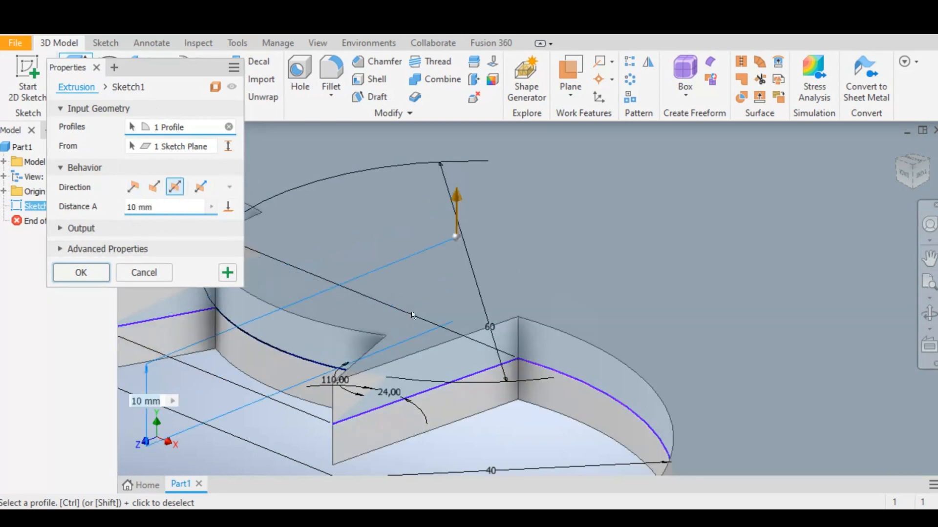
middle_click_drag(412, 315, 604, 271)
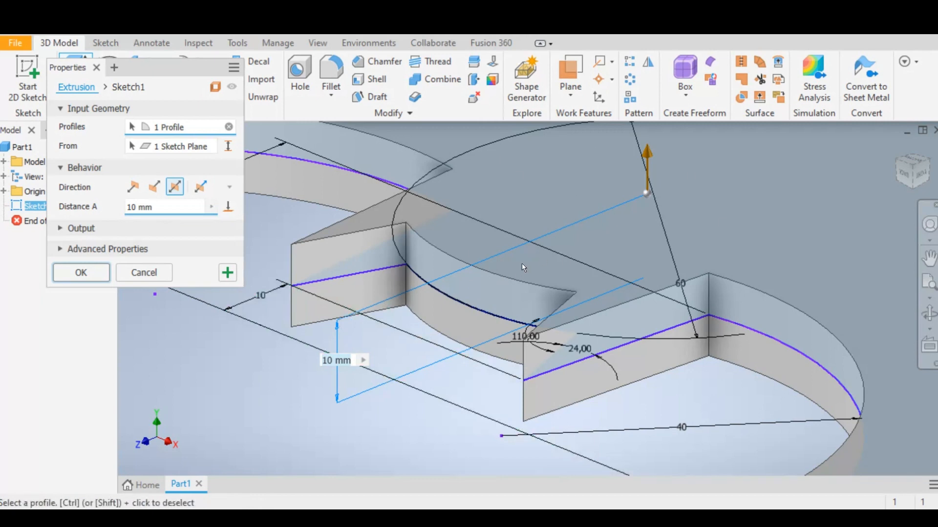
left_click(201, 188)
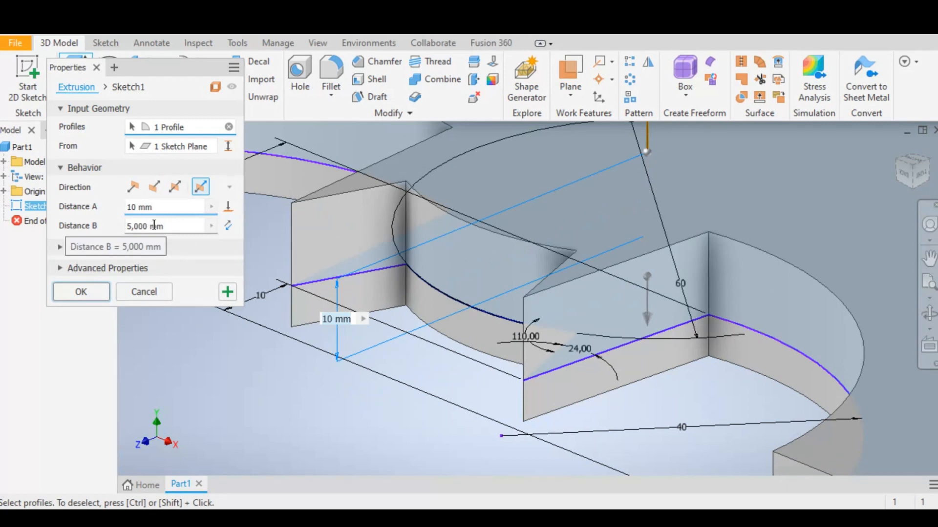
left_click(174, 185)
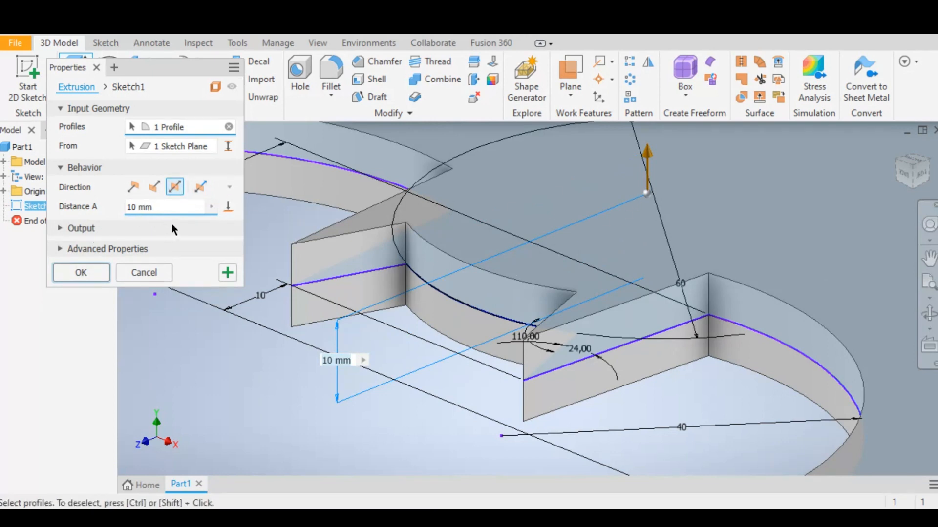
left_click(78, 271)
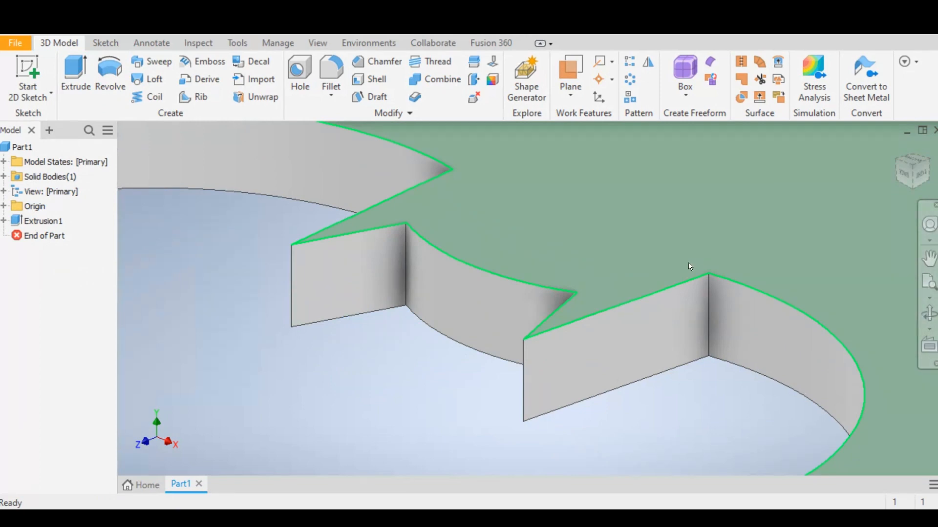
Examine the whole extruded bat solid in 3D and from the top view.
scroll(636, 319, "down", 4)
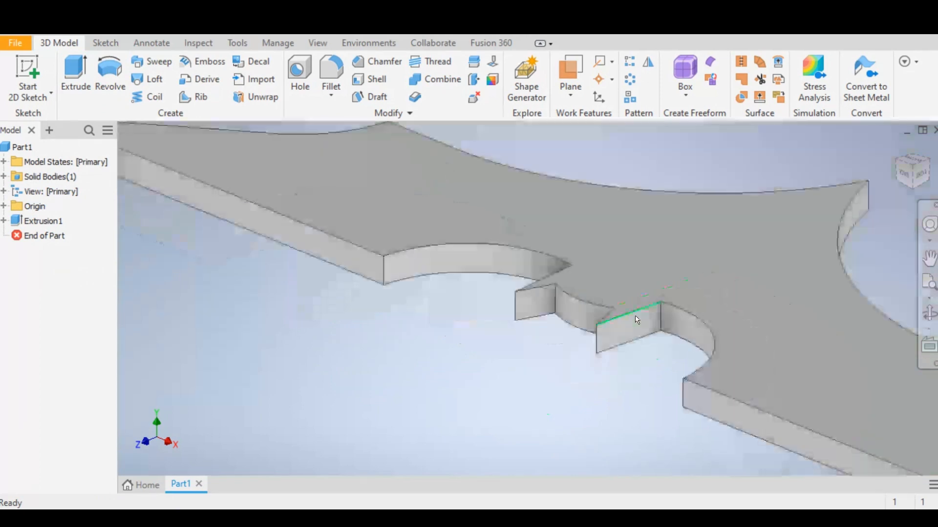
scroll(636, 319, "down", 3)
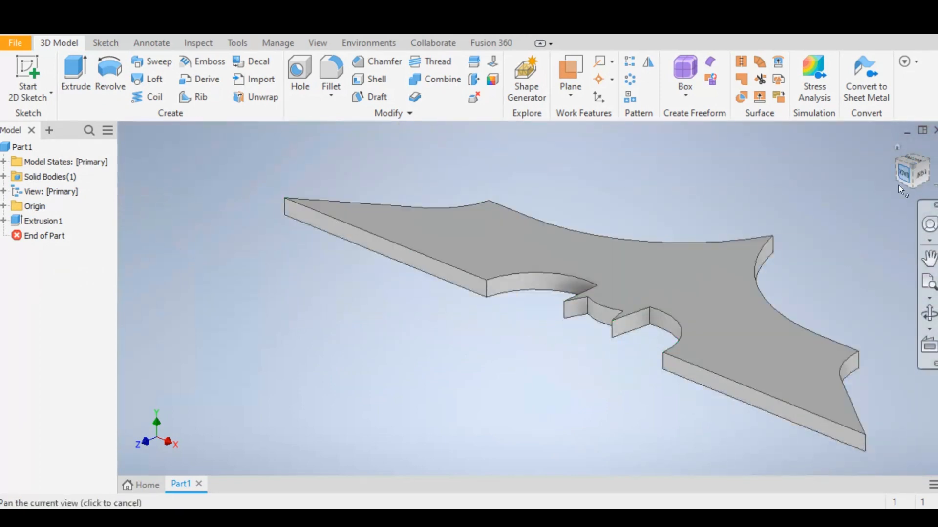
middle_click_drag(532, 344, 441, 347)
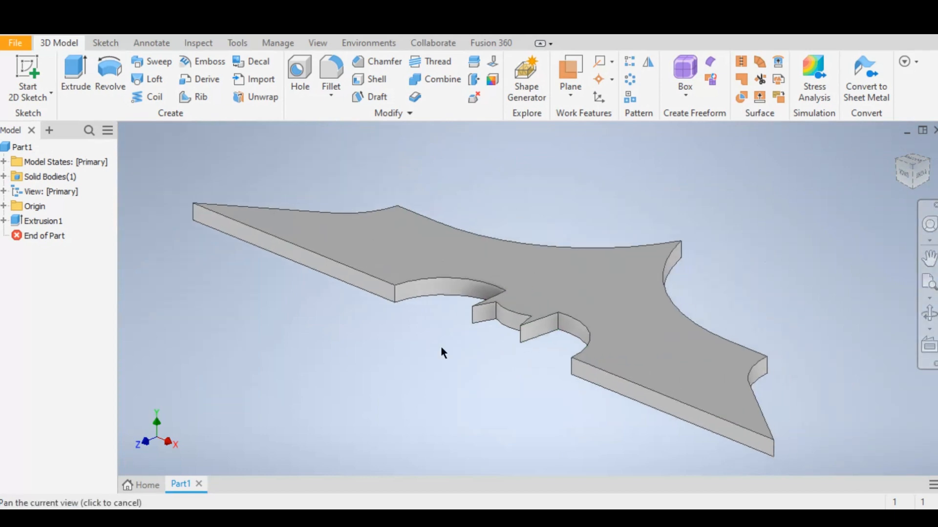
left_click(905, 175)
left_click_drag(909, 170, 927, 206)
left_click(912, 179)
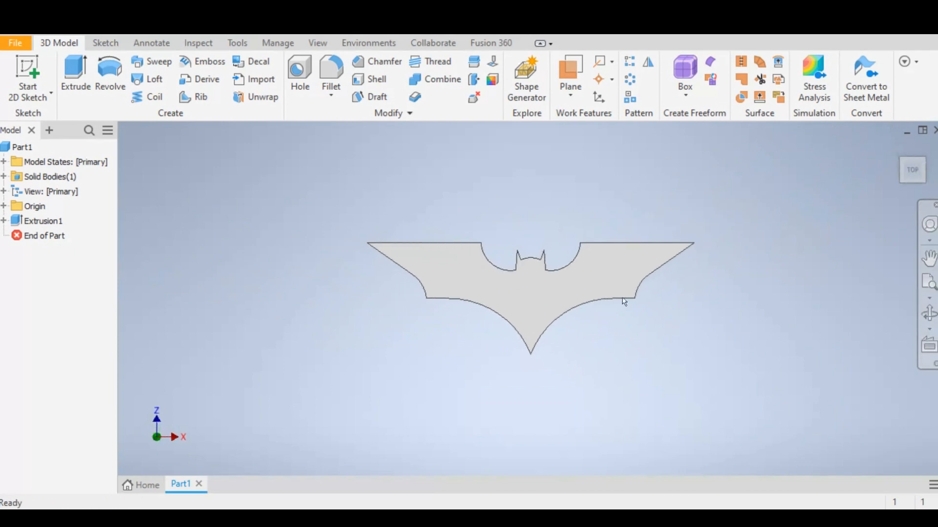
scroll(582, 279, "down", 4)
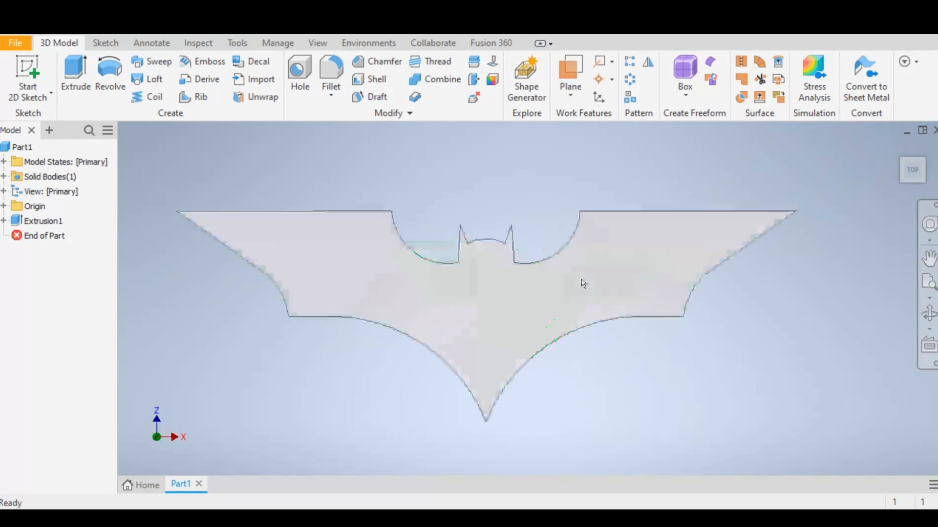
middle_click_drag(630, 357, 658, 377)
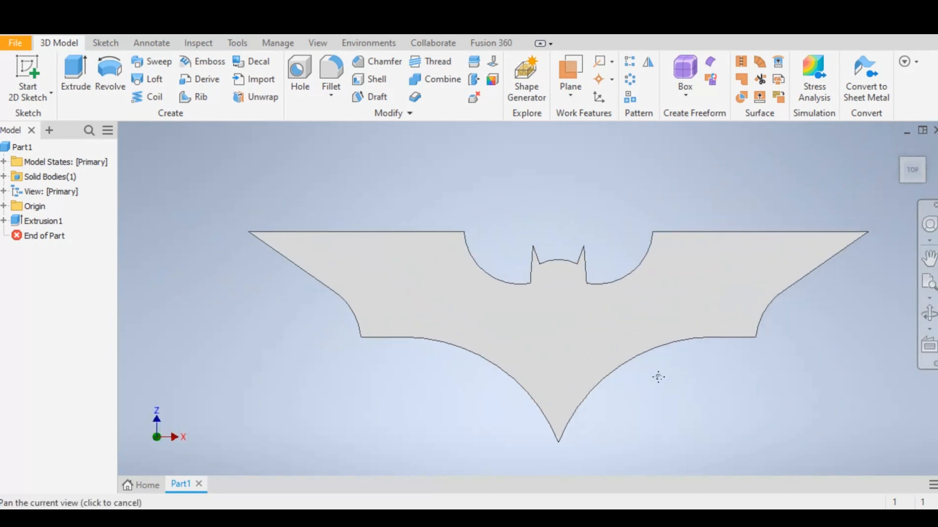
mouse_move(914, 172)
left_mouse_down()
mouse_move(886, 176)
mouse_move(878, 189)
left_mouse_up()
middle_click_drag(669, 339, 669, 319, "shift")
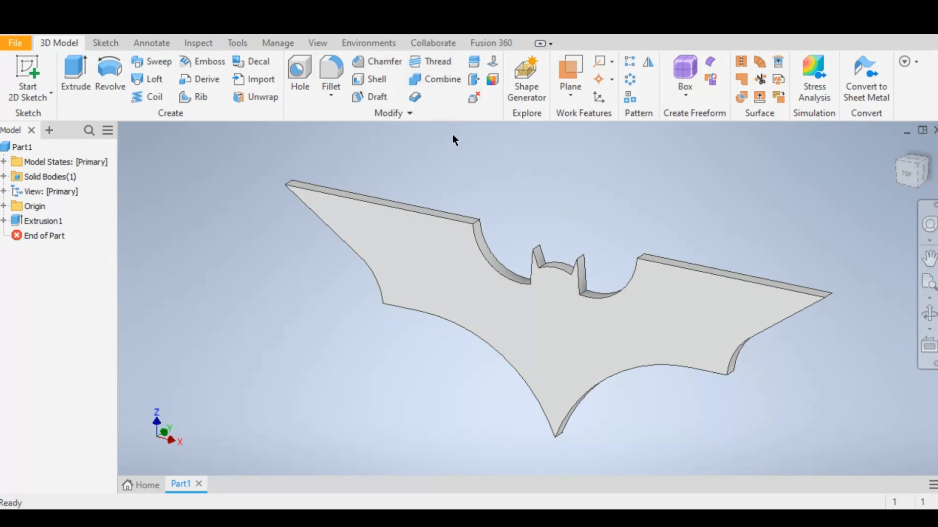
left_click(386, 60)
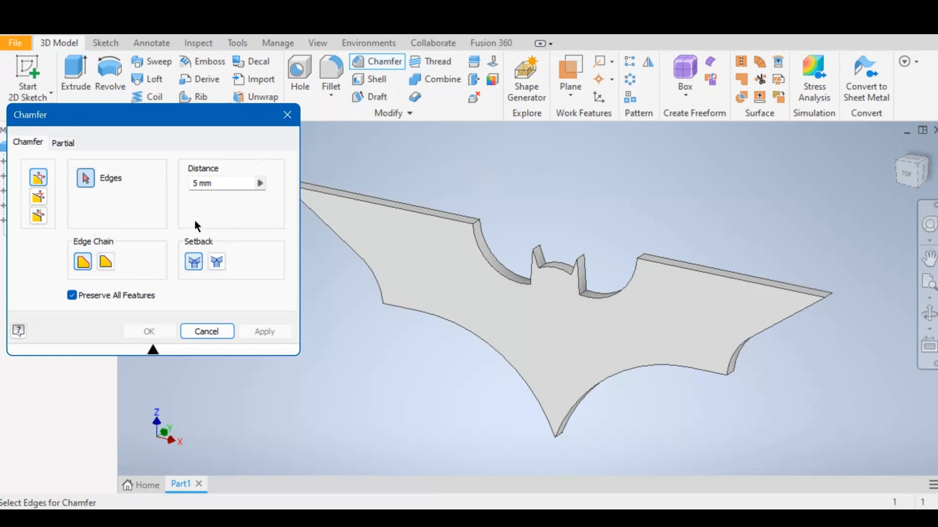
left_click(386, 205)
left_click(489, 265)
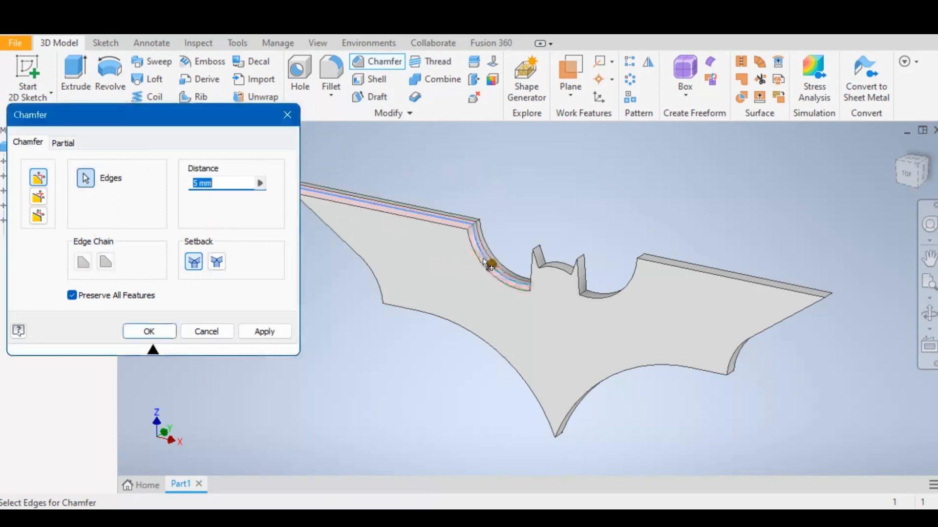
left_click(534, 277)
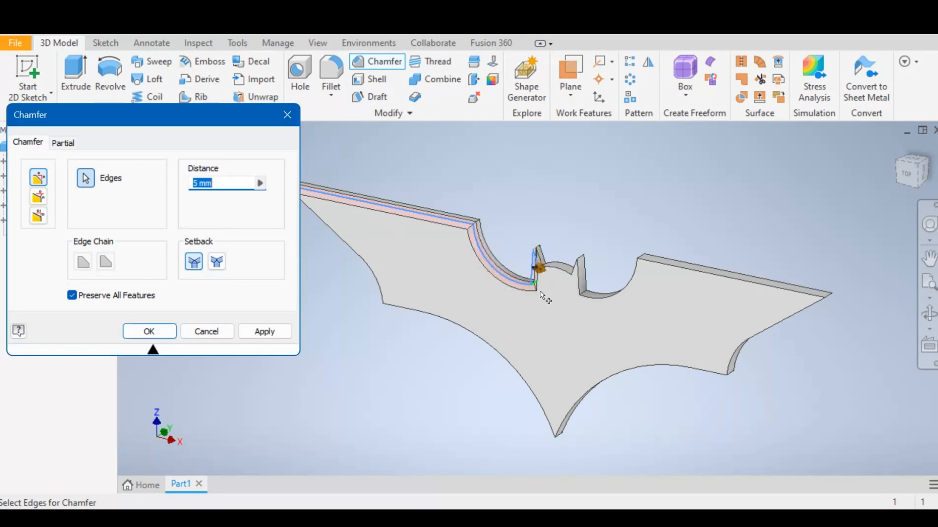
left_click(560, 274)
left_click(578, 285)
left_click(622, 291)
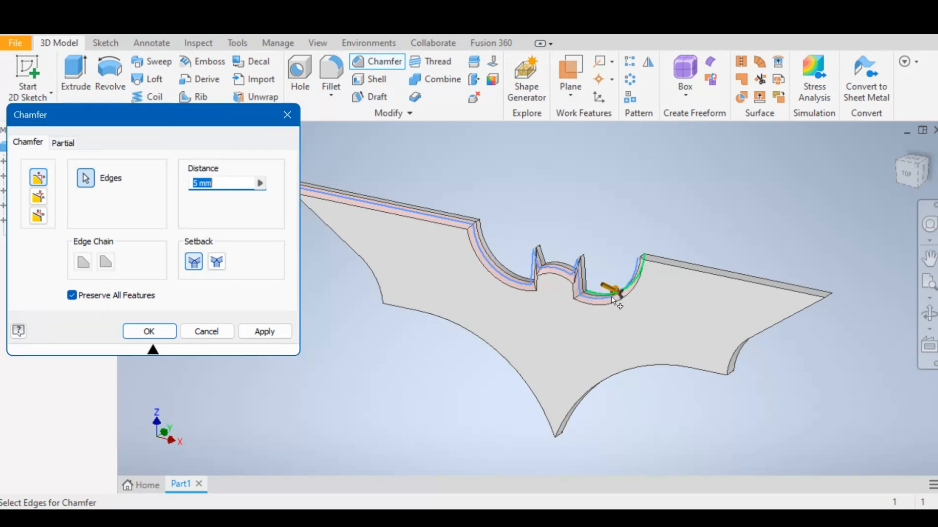
left_click(706, 275)
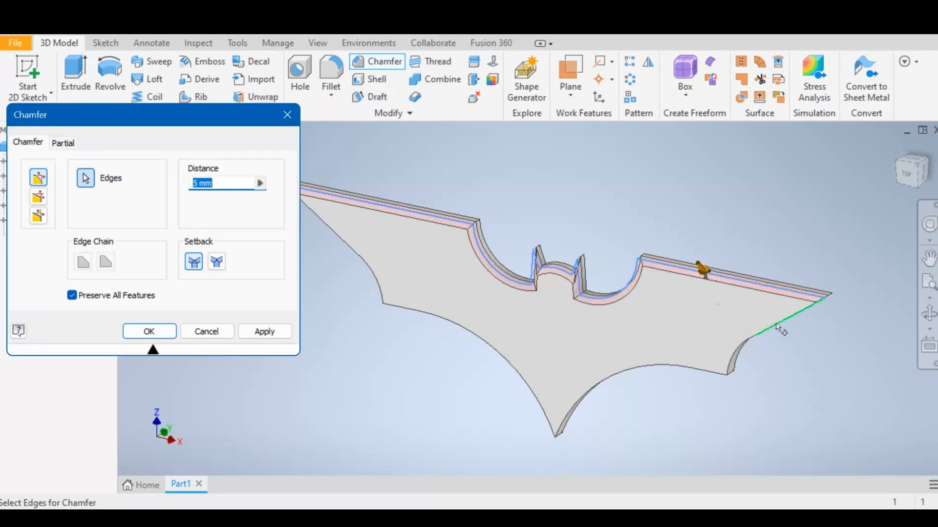
left_click(774, 325)
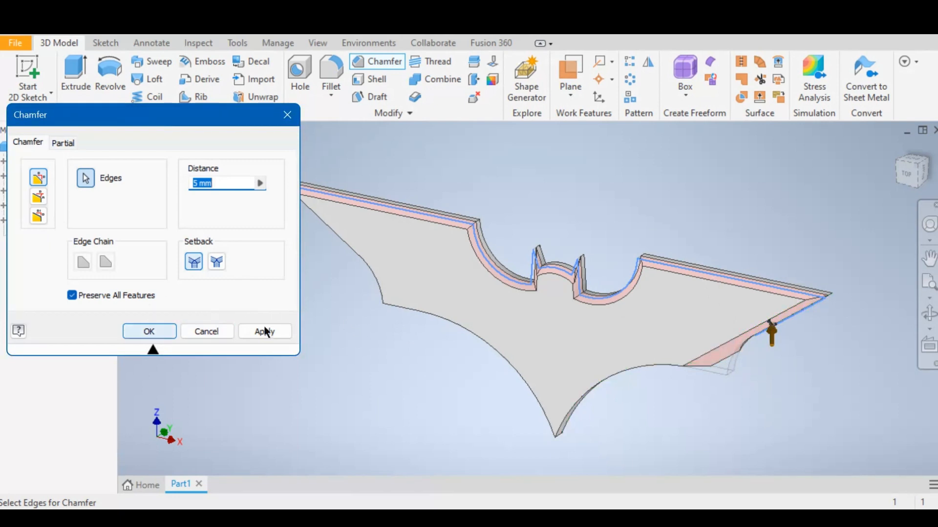
left_click(207, 332)
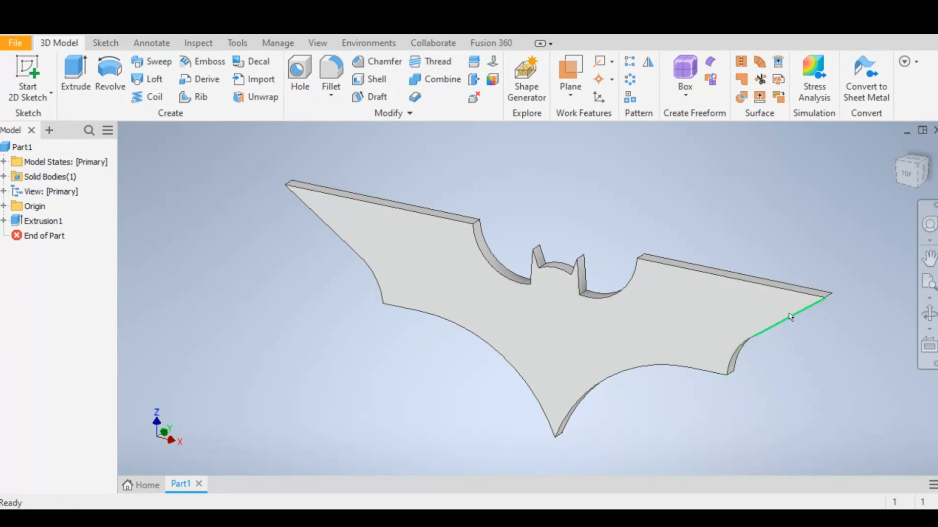
Chamfer all outline edges of the bat's top face, around the wings, head, ears and tail, by 5 mm.
left_click(382, 60)
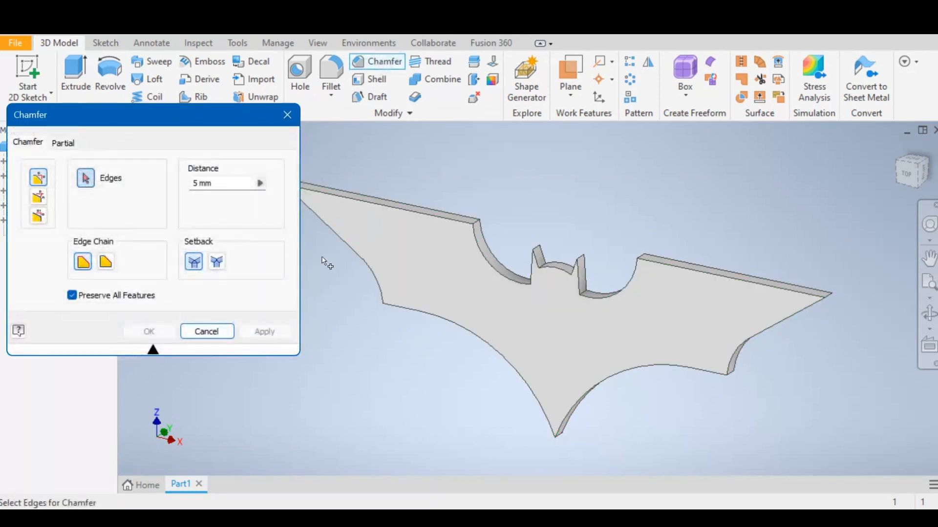
left_click(380, 208)
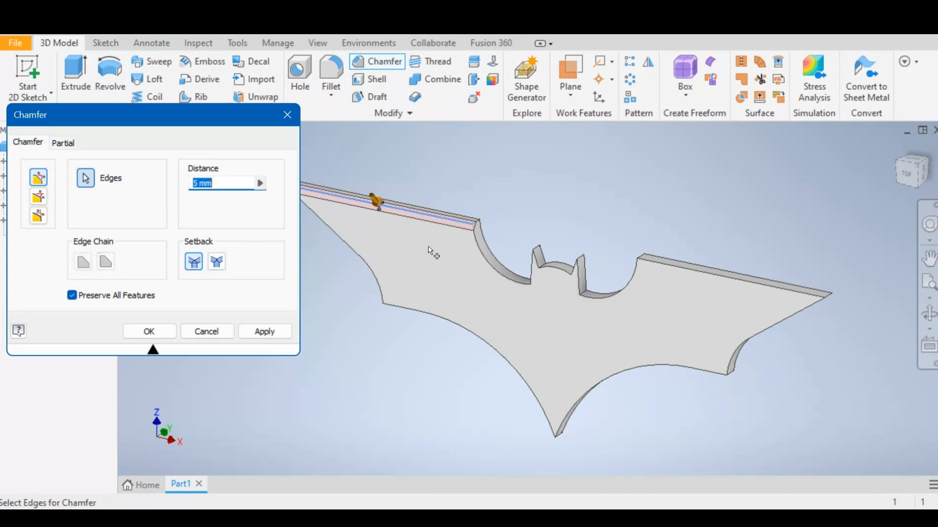
left_click(498, 268)
left_click(535, 270)
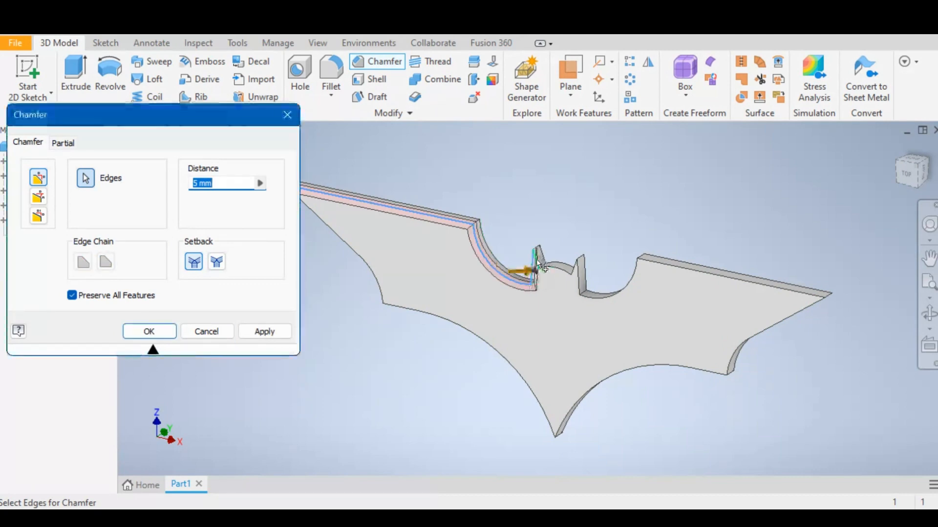
left_click(567, 272)
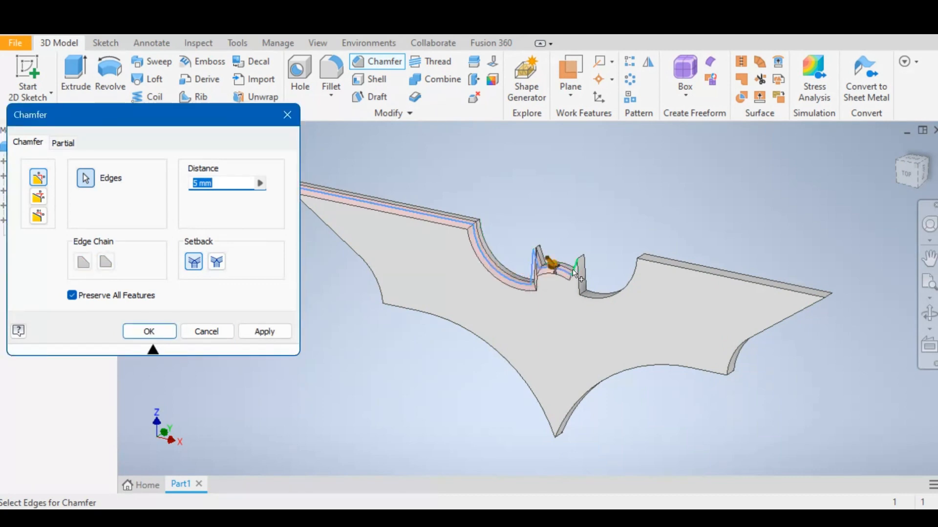
left_click(580, 286)
left_click(611, 303)
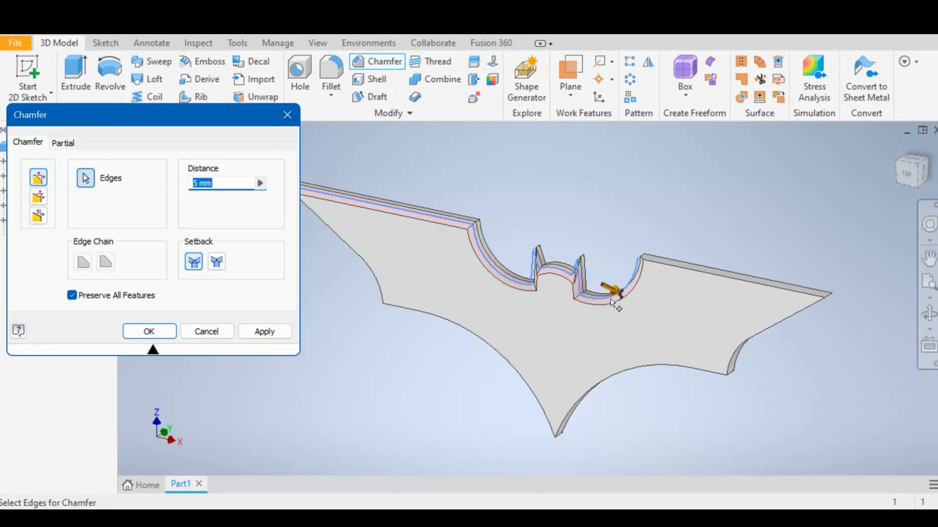
left_click(716, 281)
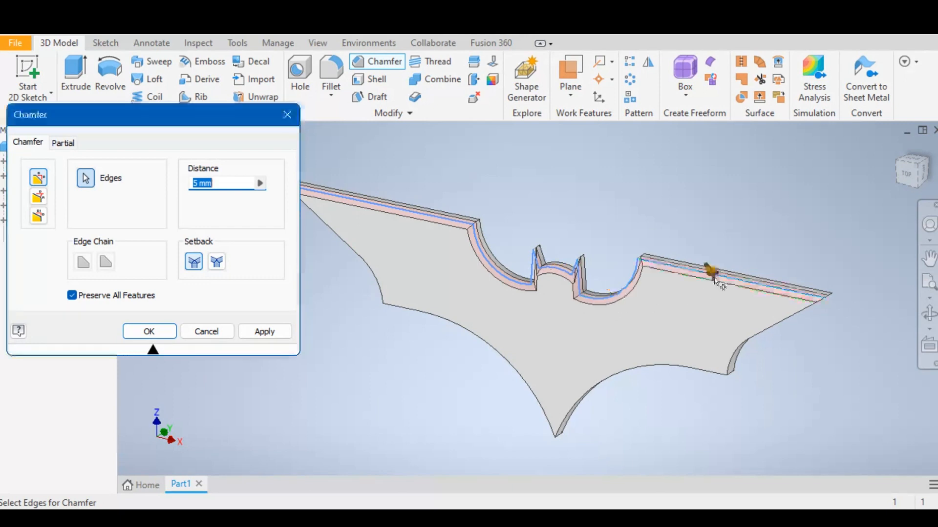
left_click(737, 363)
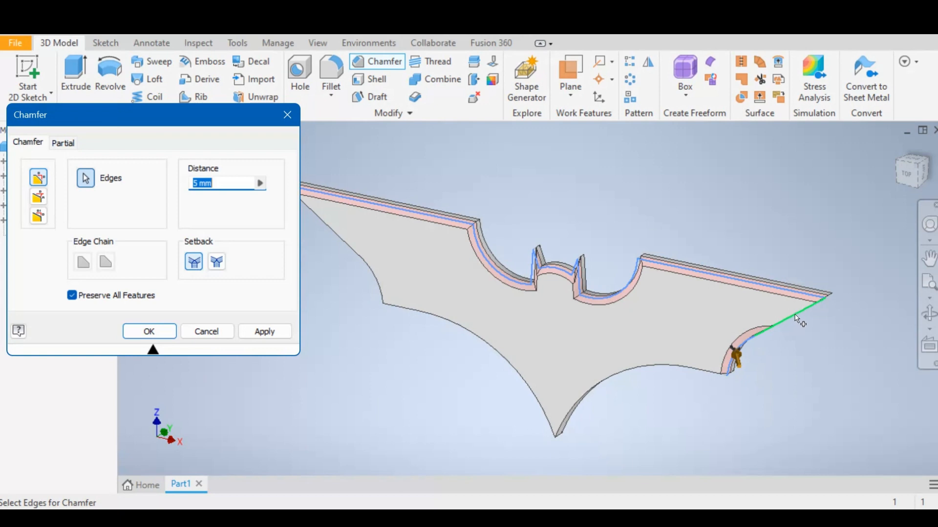
left_click(668, 367)
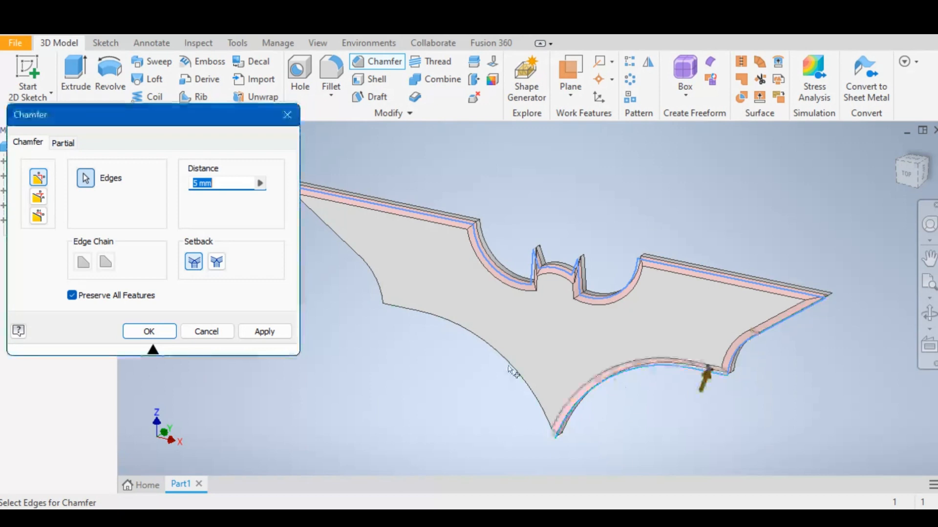
left_click(514, 370)
left_click(377, 281)
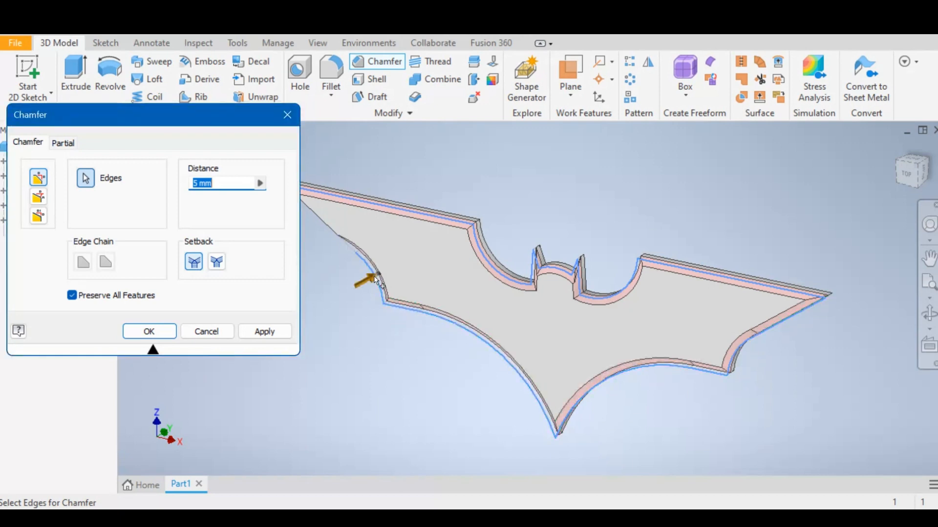
left_click(326, 232)
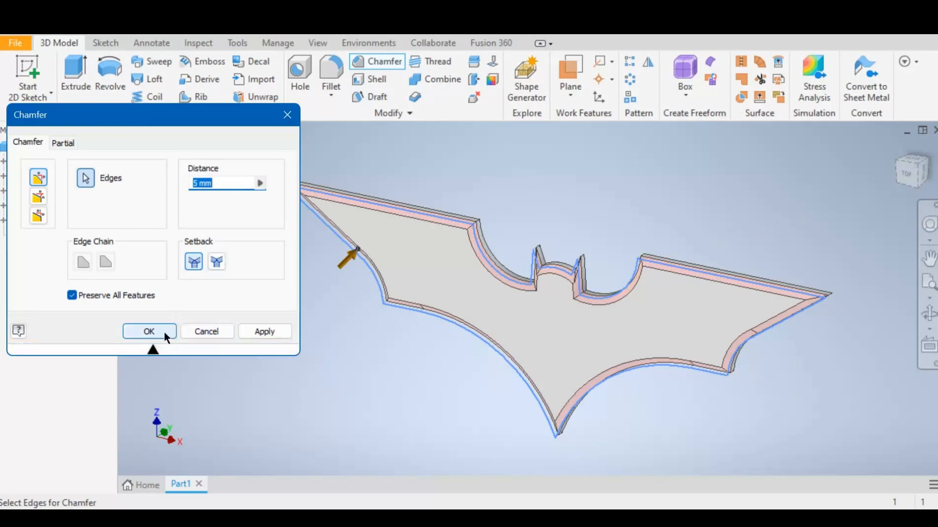
left_click(260, 332)
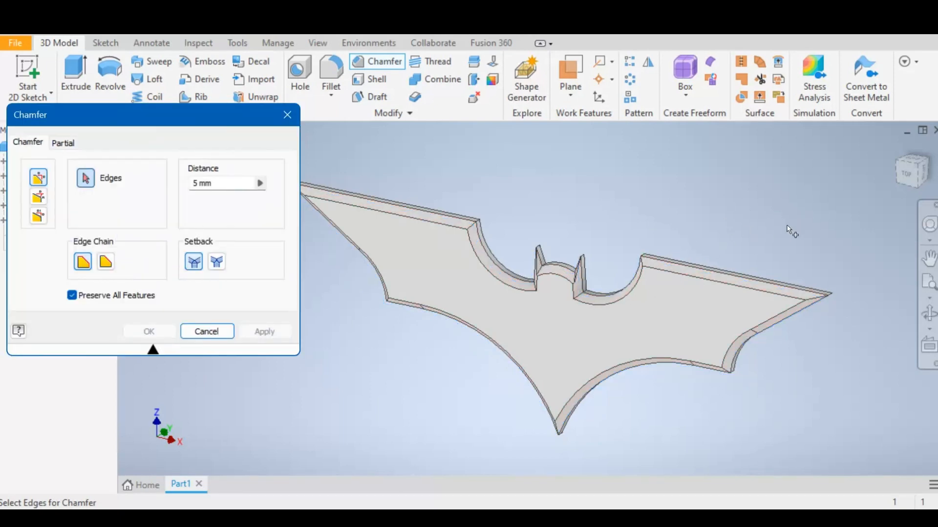
middle_click_drag(768, 230, 802, 226)
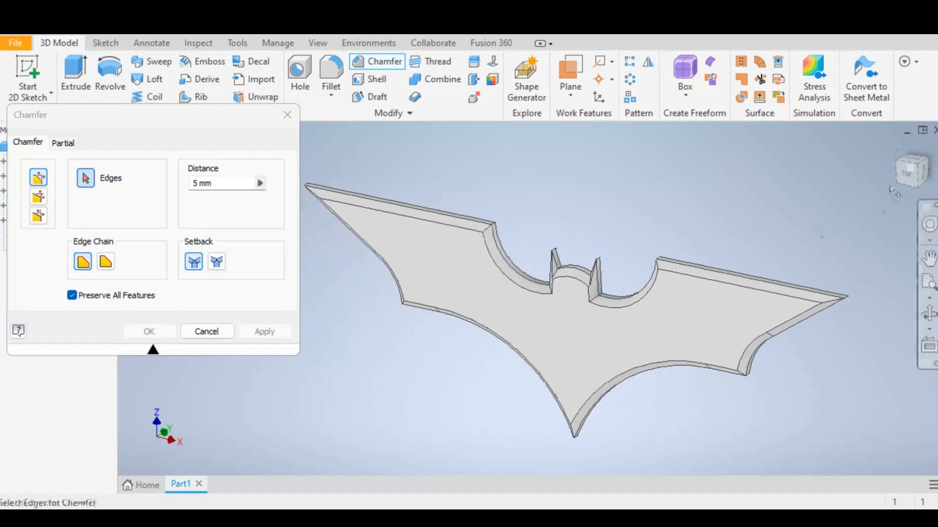
left_click(907, 175)
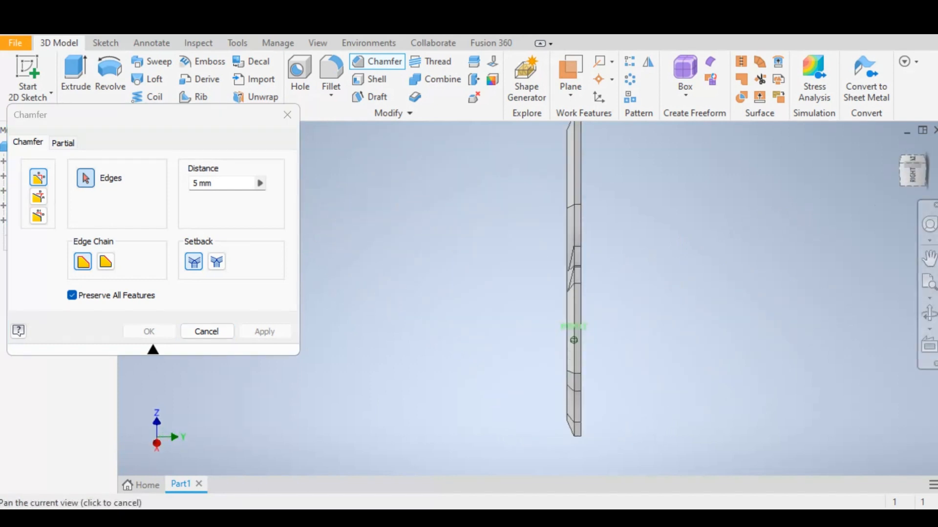
mouse_move(911, 175)
left_mouse_down()
mouse_move(912, 156)
mouse_move(883, 160)
left_mouse_up()
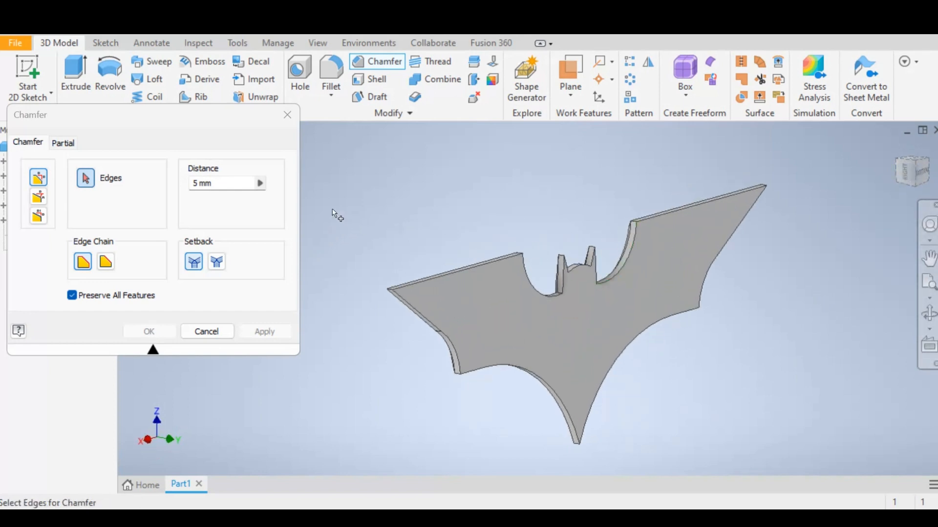
left_click(696, 206)
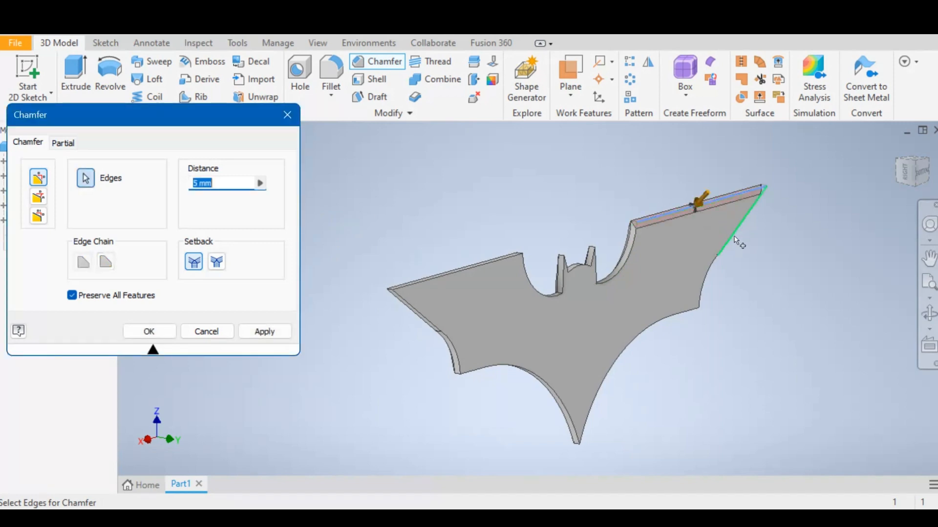
left_click(706, 282)
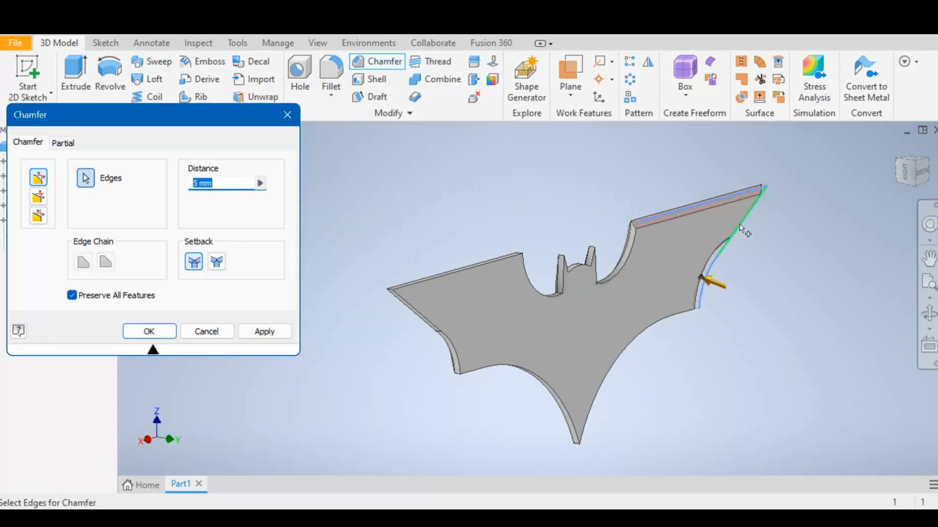
left_click(623, 250)
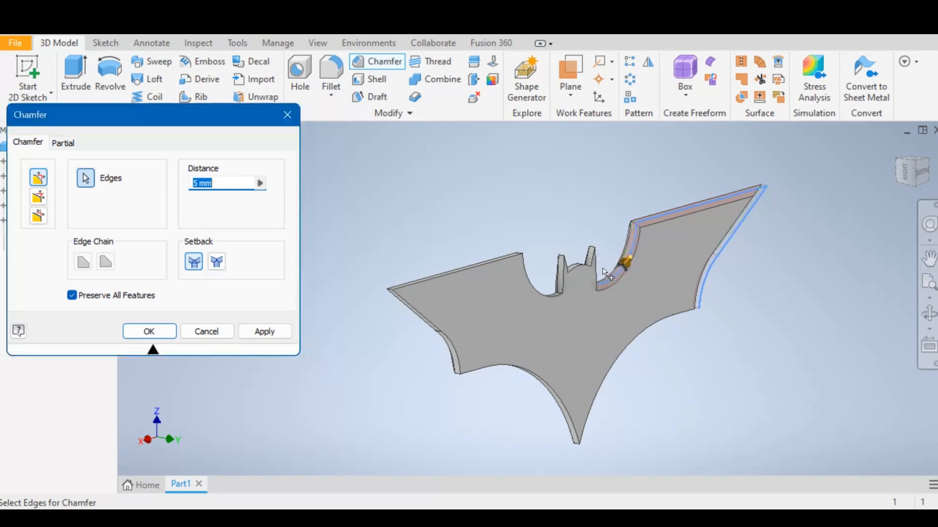
left_click(597, 264)
left_click(591, 260)
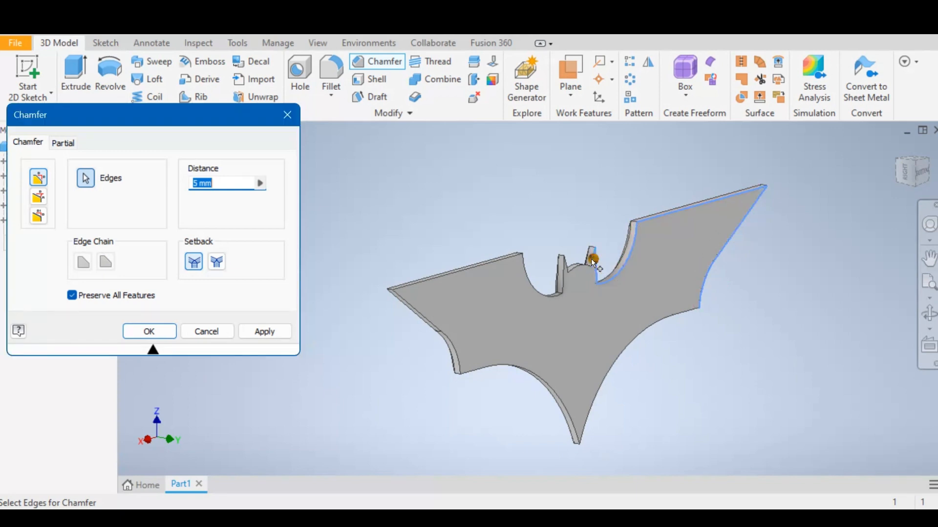
left_click(583, 267)
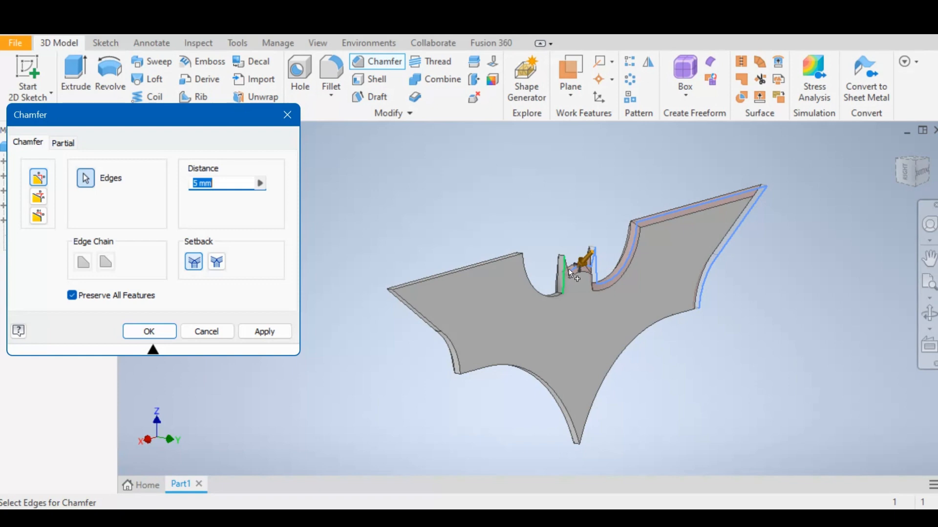
left_click(564, 274)
left_click(551, 297)
left_click(471, 268)
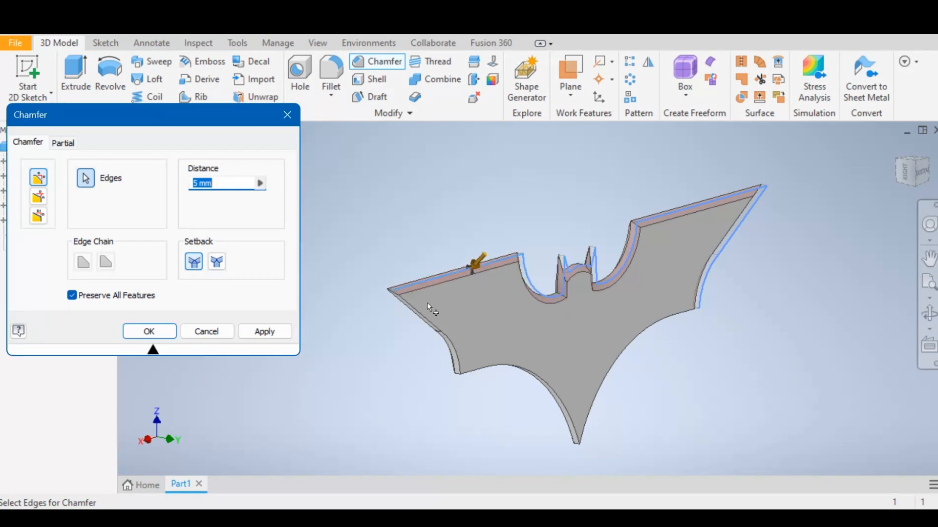
left_click(418, 316)
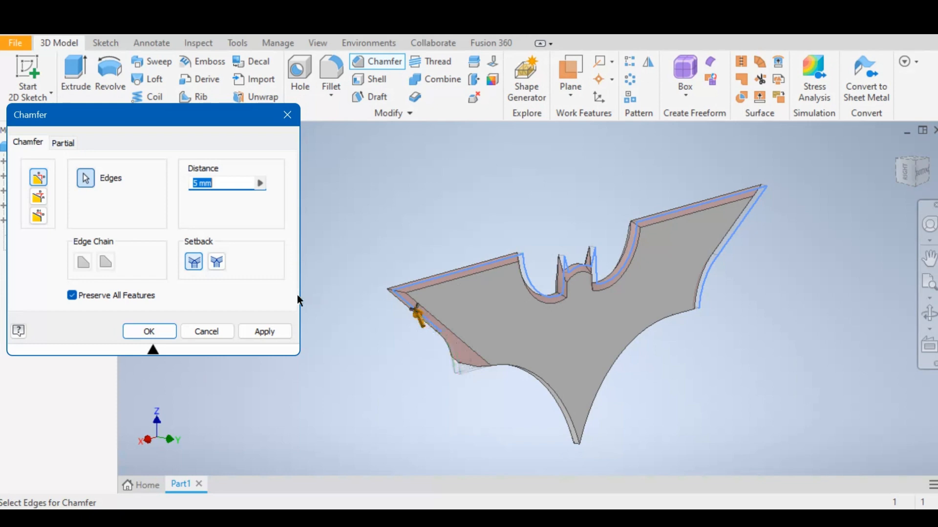
left_click(209, 328)
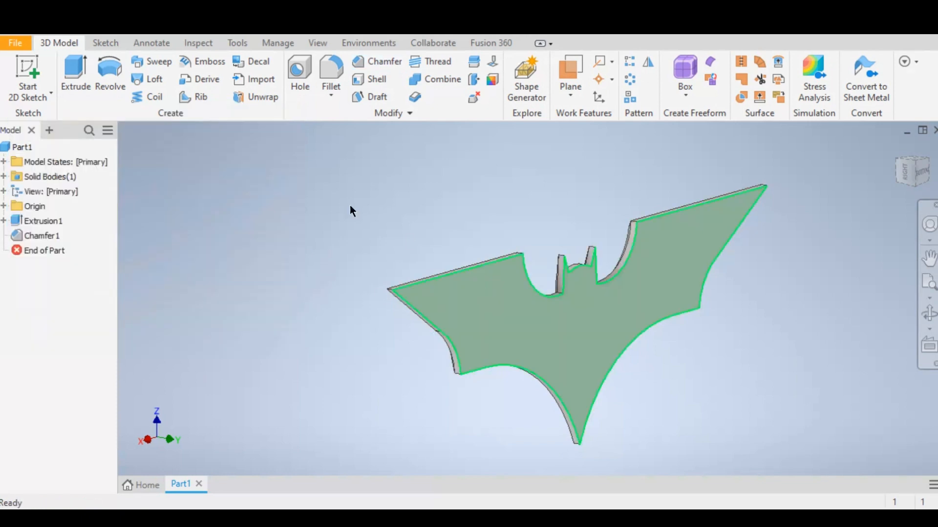
Chamfer all outline edges of the bat's opposite face, around the wings, head, ears and tail, by 5 mm.
left_click(395, 63)
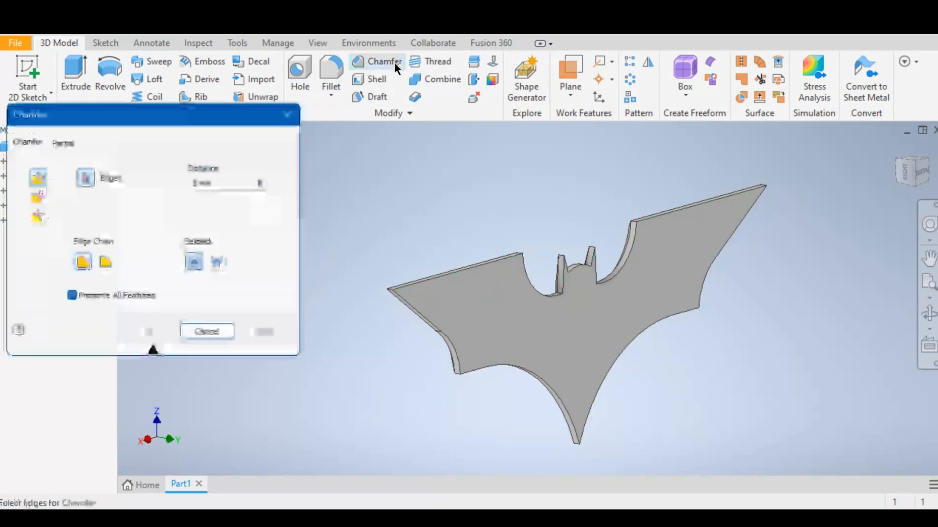
left_click(456, 353)
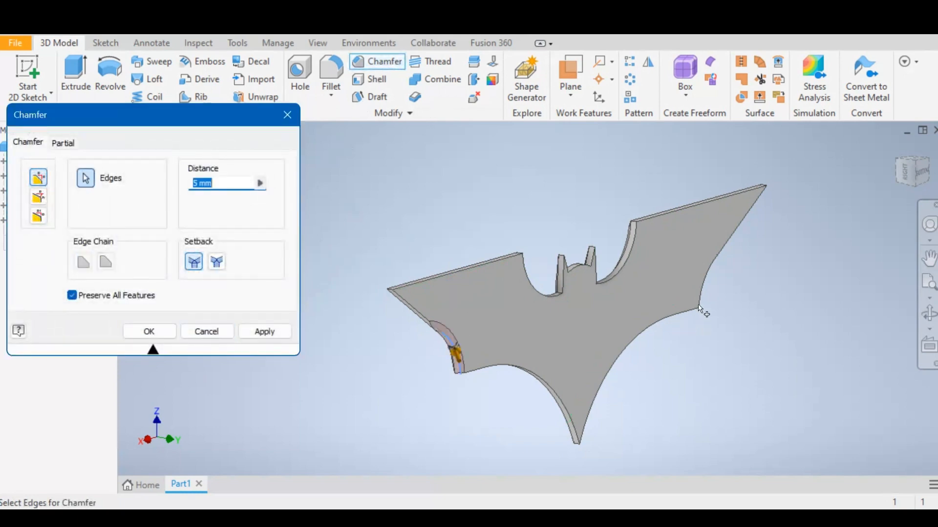
left_click(706, 284)
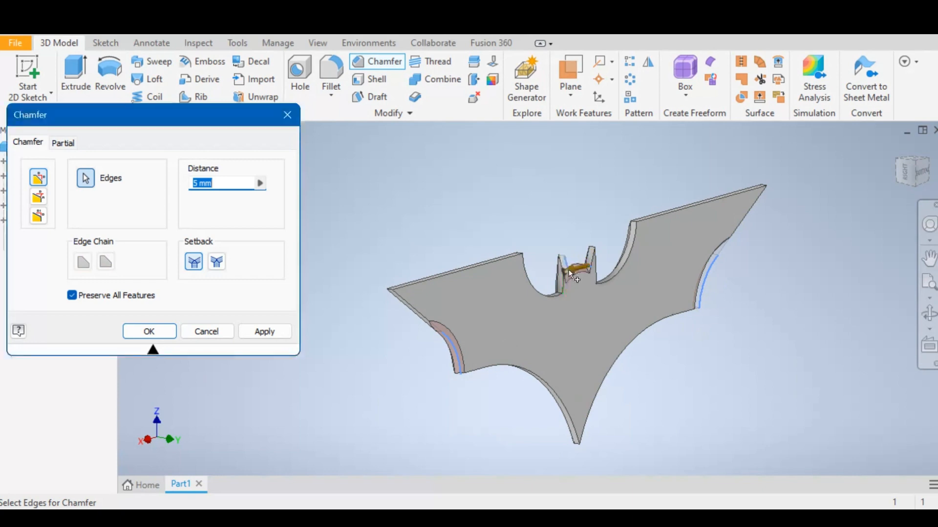
left_click(564, 279)
left_click(601, 277)
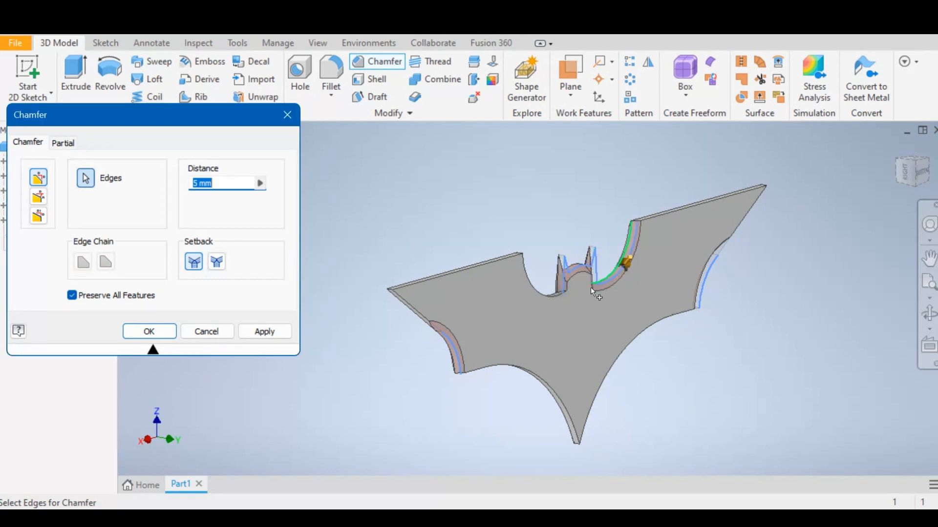
left_click(544, 294)
left_click(471, 264)
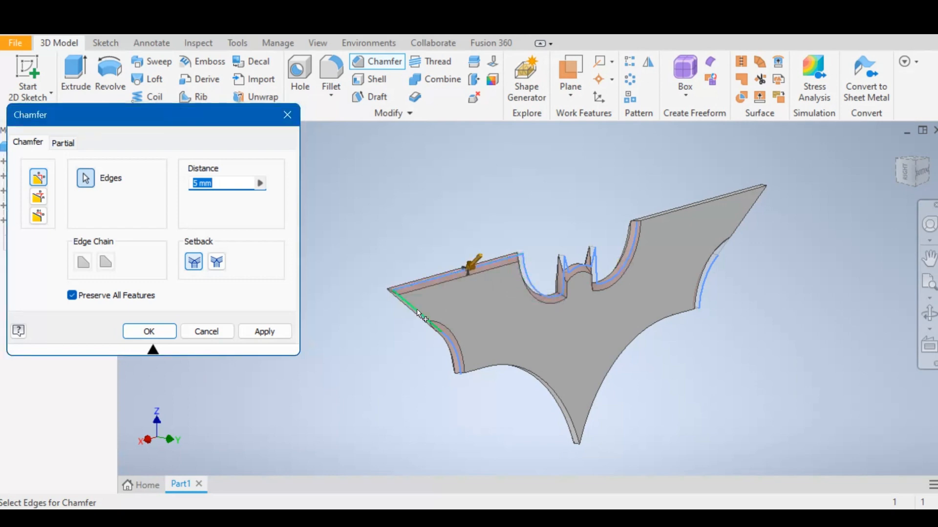
left_click(418, 311)
left_click(682, 215)
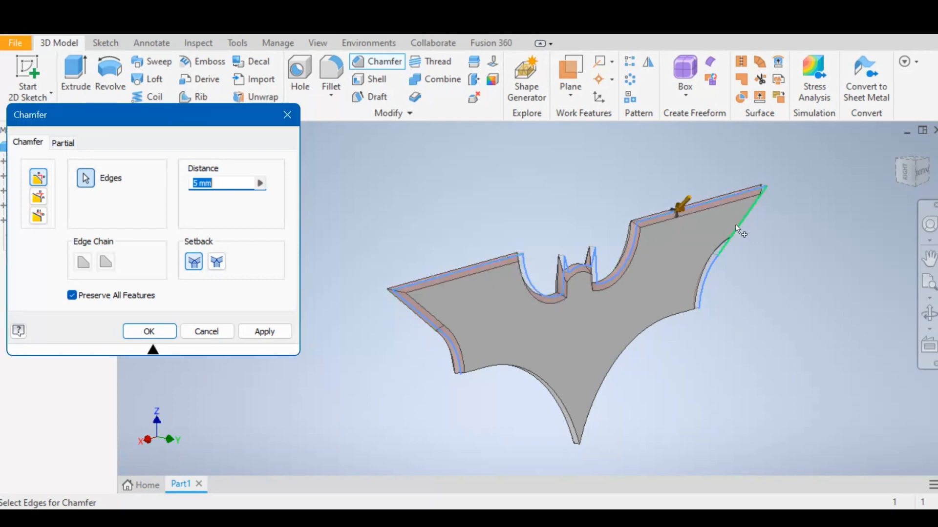
left_click(739, 229)
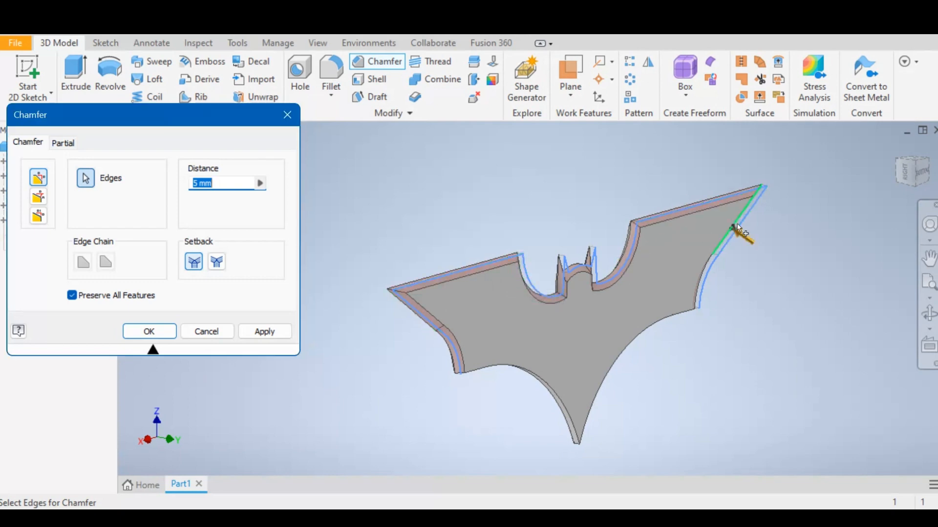
left_click(661, 324)
left_click(532, 369)
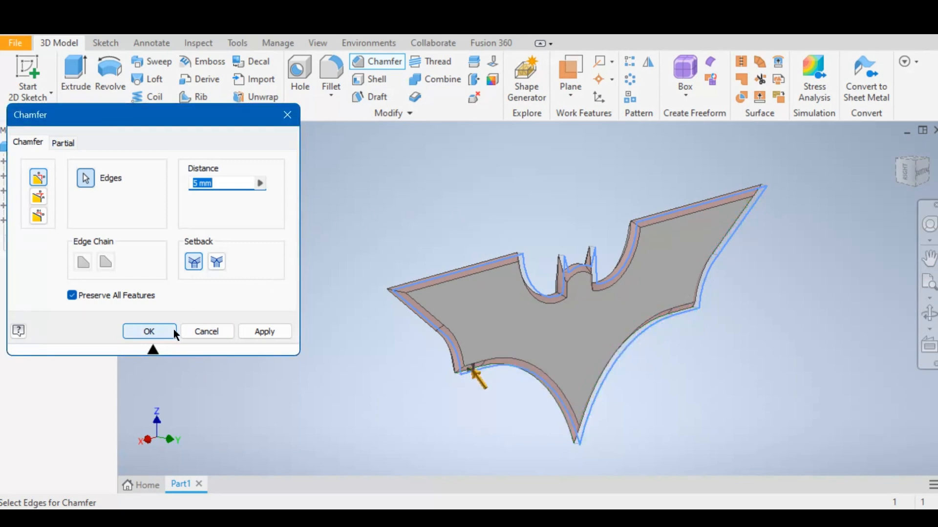
left_click(265, 332)
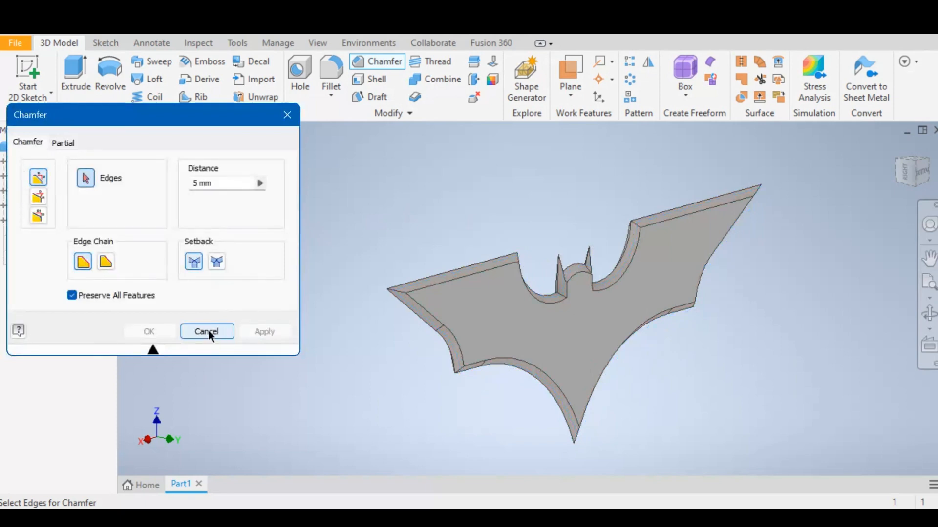
left_click(208, 331)
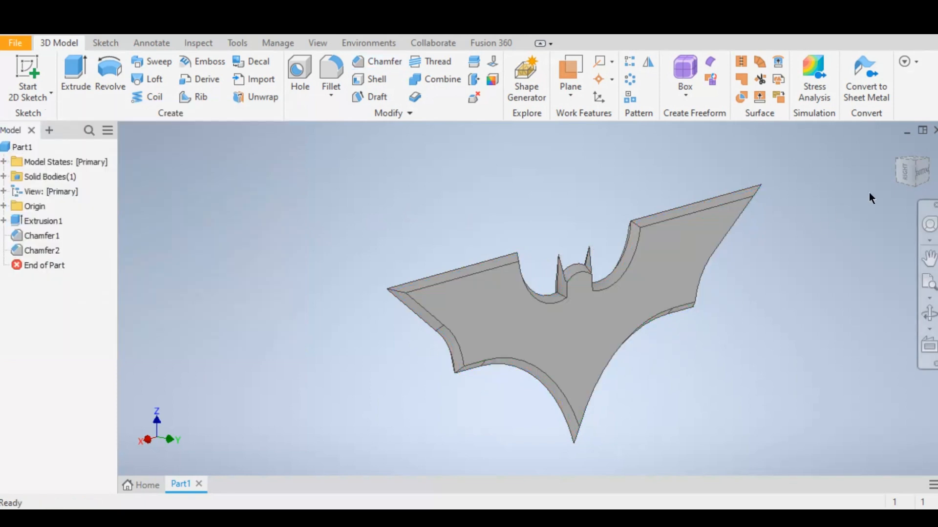
Examine the double-sided chamfer on the bat from the side and from the front, including the head and wings up close.
left_click(907, 175)
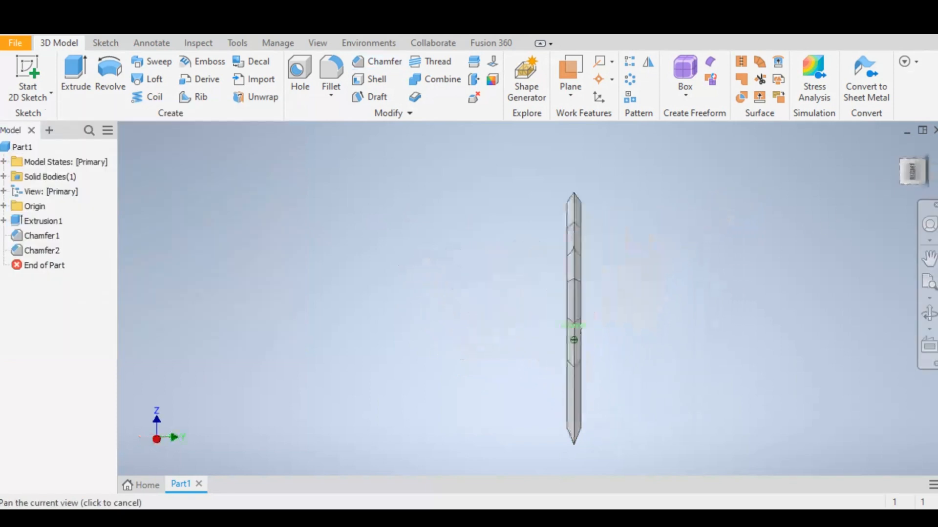
left_click_drag(907, 175, 931, 171)
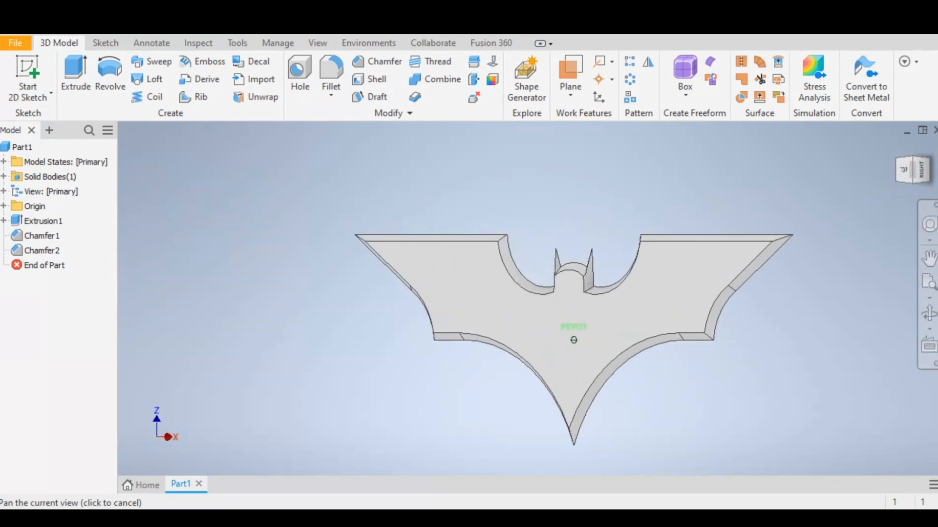
scroll(581, 213, "down", 1)
middle_click_drag(581, 213, 515, 228)
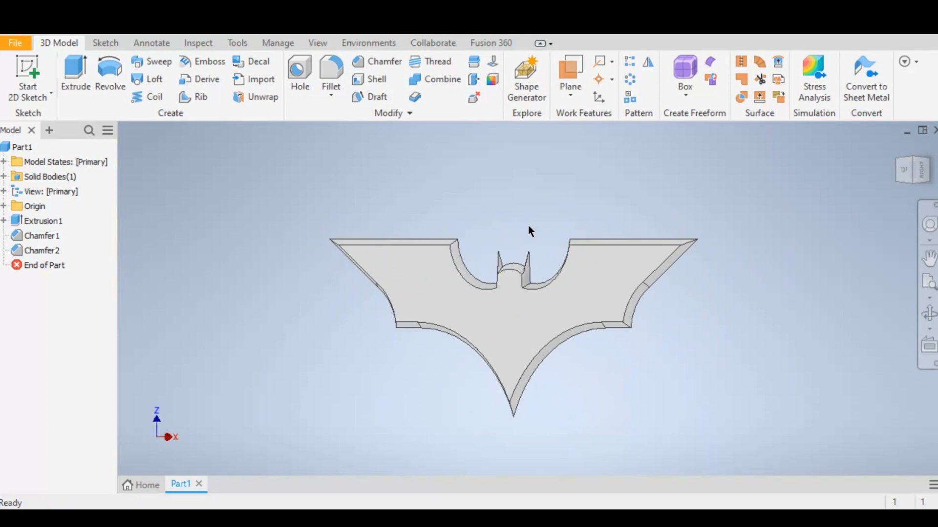
scroll(529, 230, "up", 3)
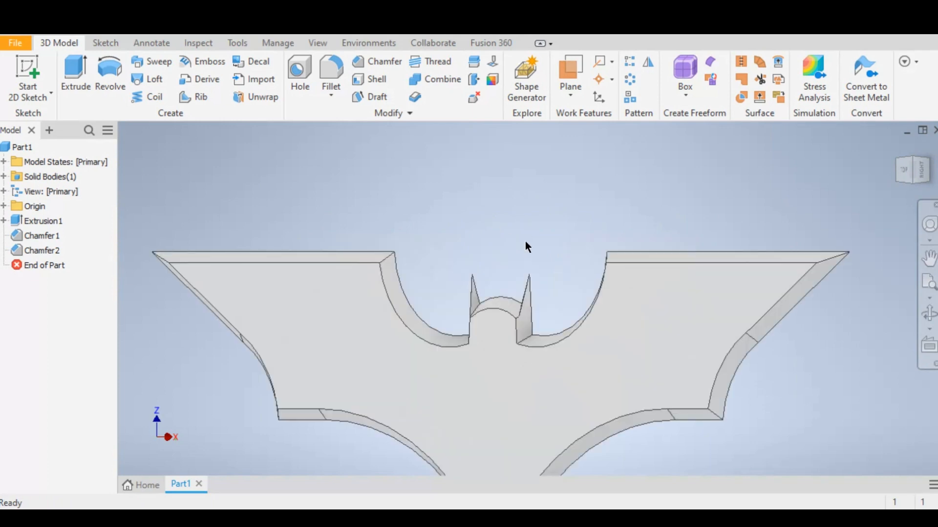
middle_click_drag(551, 261, 557, 188)
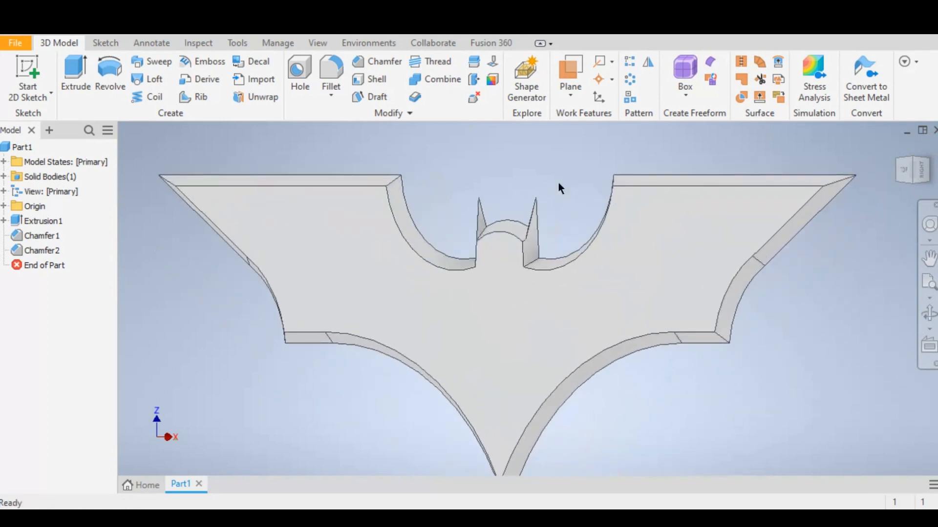